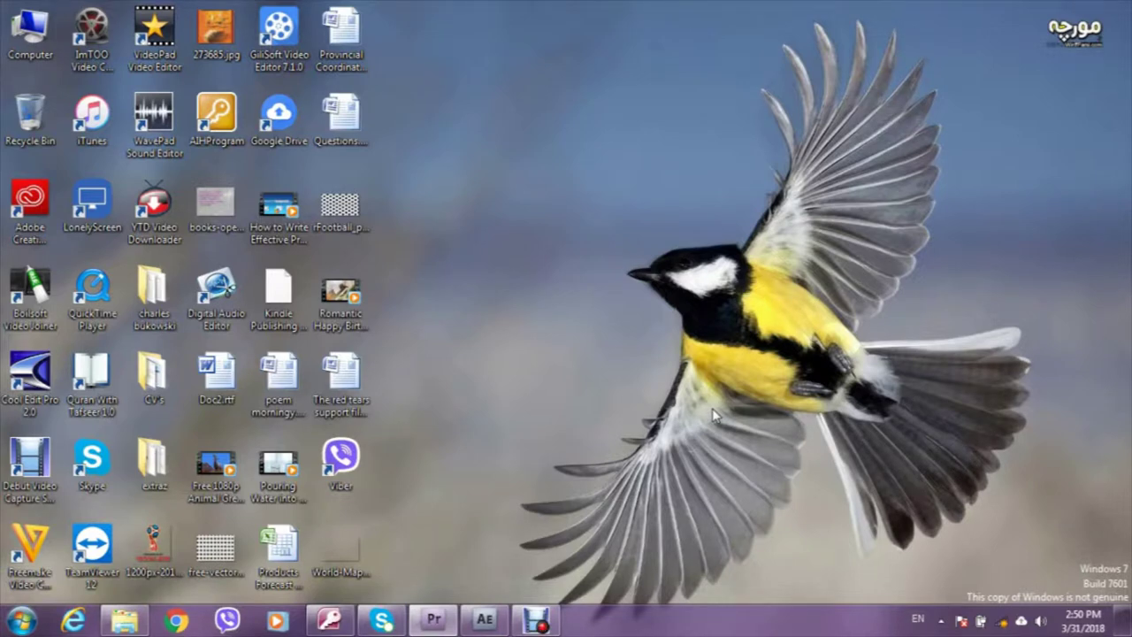
Restore the After Effects football project window from the taskbar.
{"action": "left_click", "coordinate": [483, 619]}
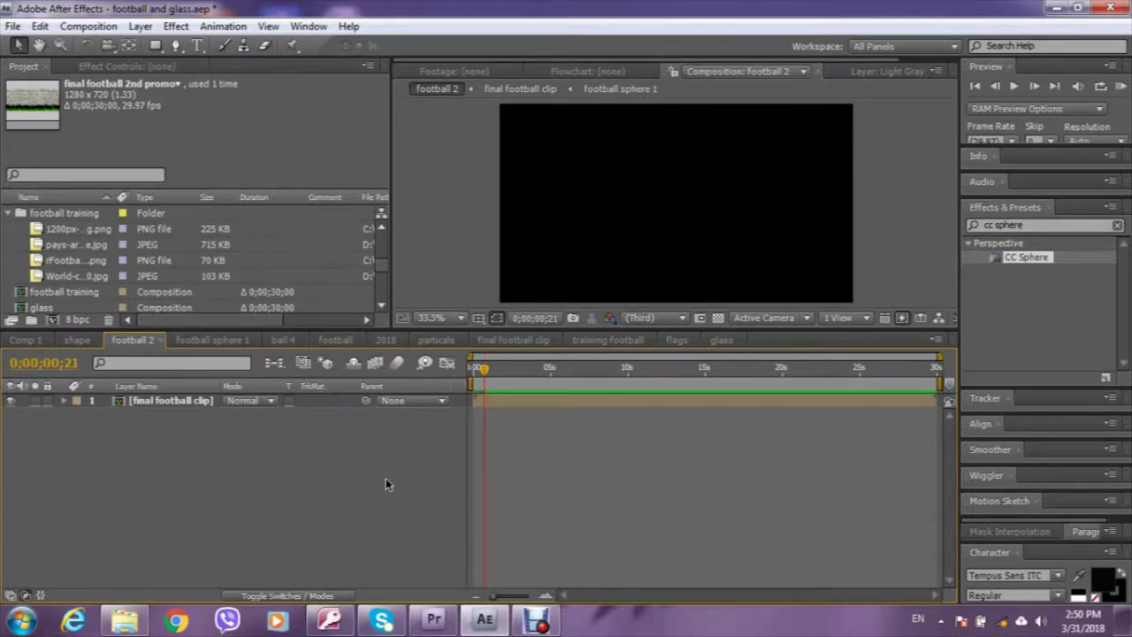
Play back the football 2 composition to preview the finished World Cup promo.
{"action": "key", "text": "space"}
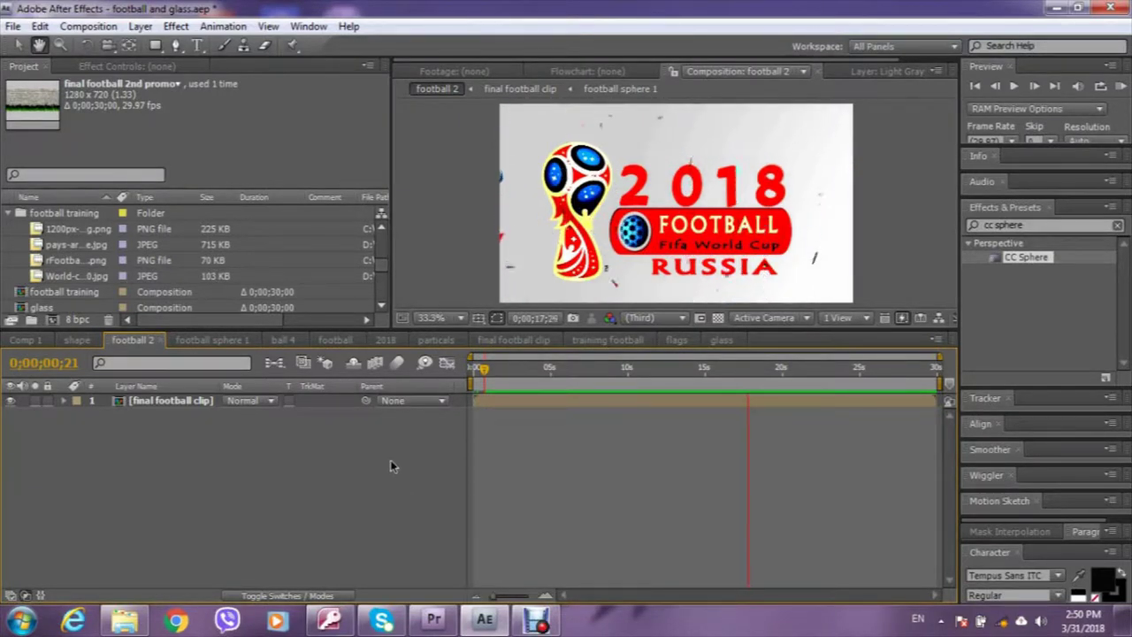
{"action": "left_click", "coordinate": [89, 27]}
Create a new 1280×720, 29.97 fps, 30-second composition named 'football promo'.
{"action": "left_click", "coordinate": [89, 46]}
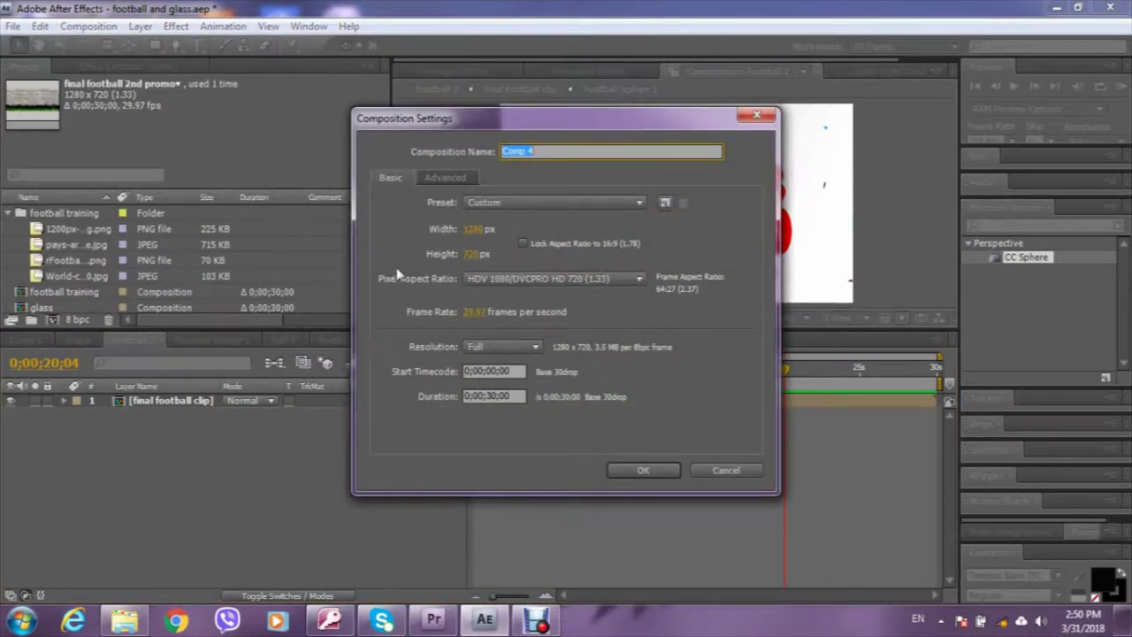
{"action": "type", "text": "f"}
{"action": "type", "text": "ootball pr"}
{"action": "key", "text": "BackSpace"}
{"action": "key", "text": "BackSpace"}
{"action": "type", "text": "mo"}
{"action": "left_click", "coordinate": [644, 468]}
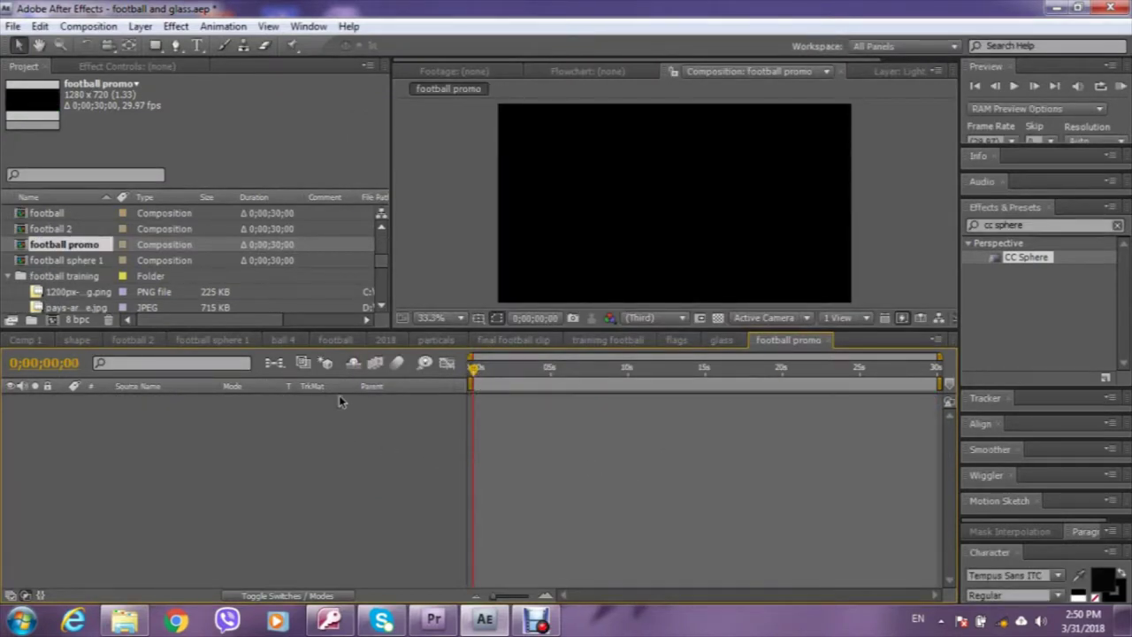
Scroll the Project panel down to the grass image and pick it up for the composition.
{"action": "scroll", "coordinate": [382, 305], "scroll_direction": "down", "scroll_amount": 1}
{"action": "scroll", "coordinate": [382, 305], "scroll_direction": "down", "scroll_amount": 1}
{"action": "scroll", "coordinate": [382, 305], "scroll_direction": "down", "scroll_amount": 1}
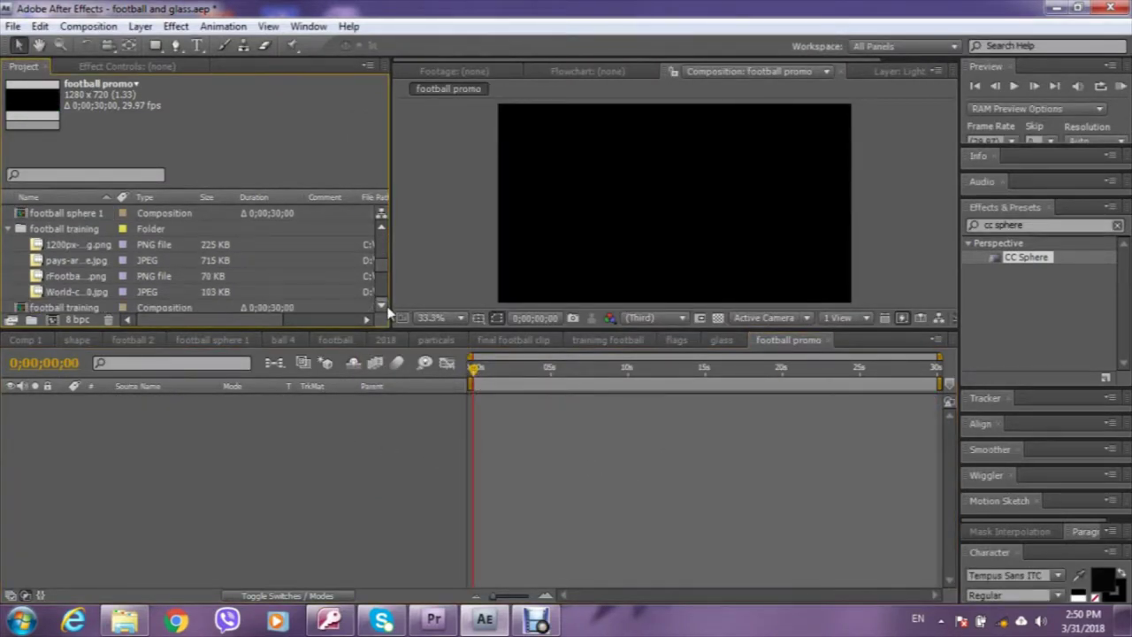
{"action": "left_click", "coordinate": [317, 462]}
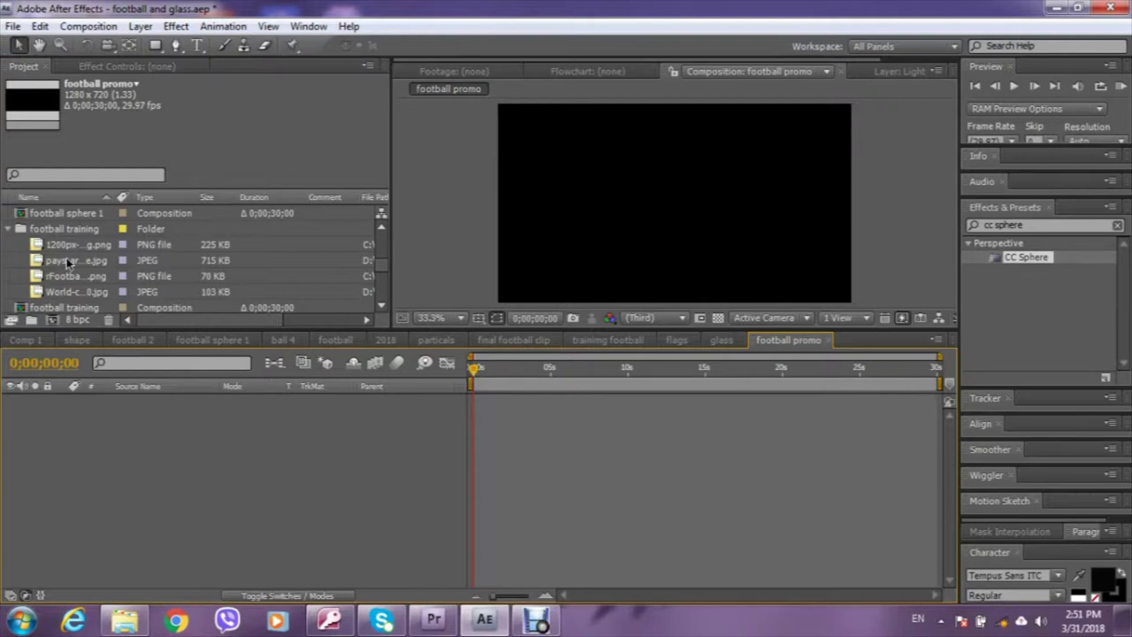
{"action": "left_click_drag", "start_coordinate": [66, 257], "coordinate": [130, 412]}
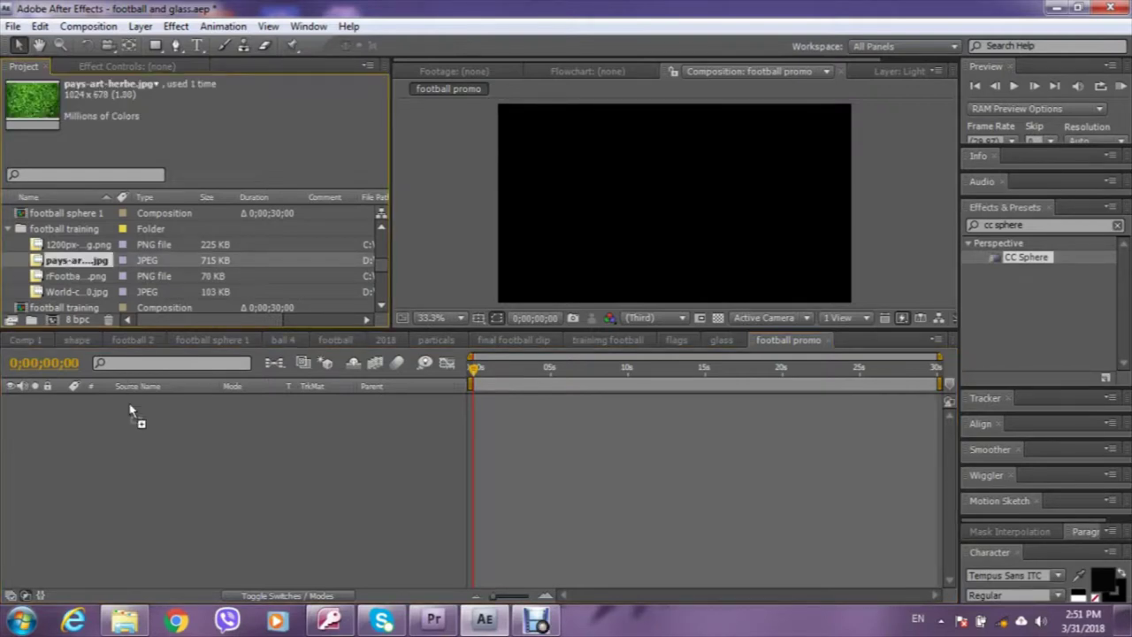
Add pays-art-herbe.jpg as a layer and fit it to fill the whole frame.
{"action": "left_click_drag", "start_coordinate": [130, 411], "coordinate": [124, 417]}
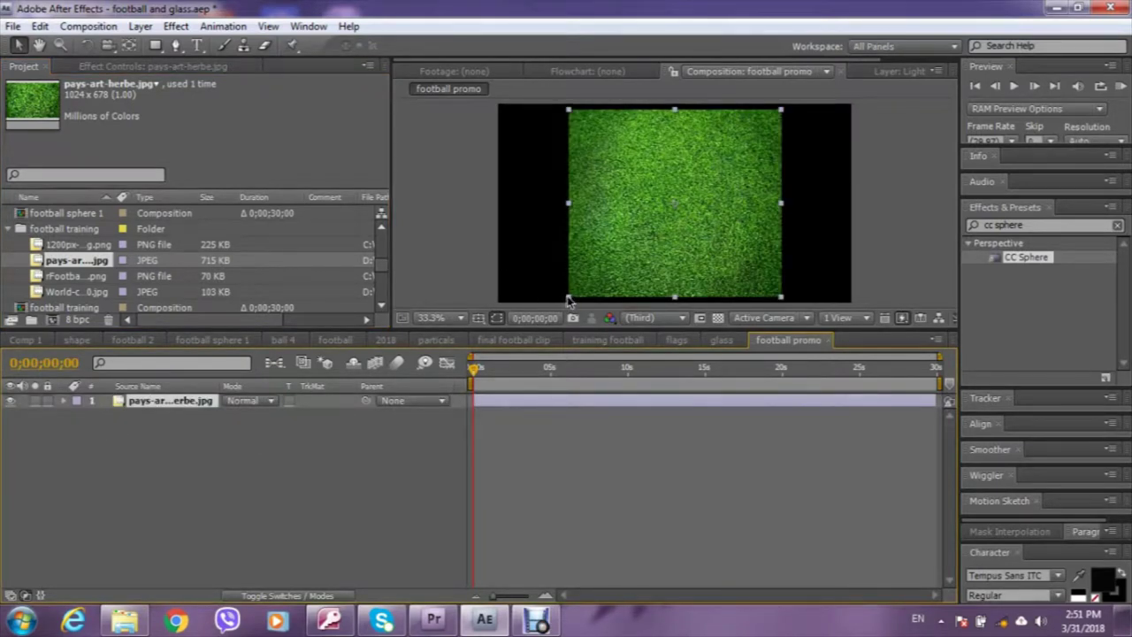
{"action": "left_click_drag", "start_coordinate": [566, 300], "coordinate": [517, 306]}
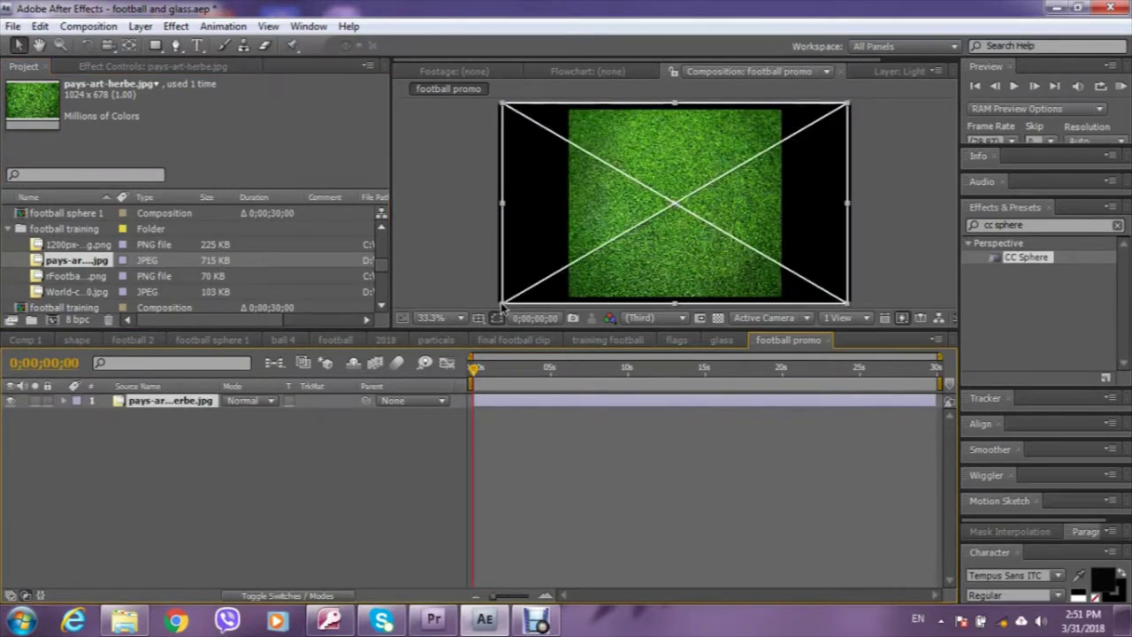
{"action": "key", "text": "ctrl+alt+f"}
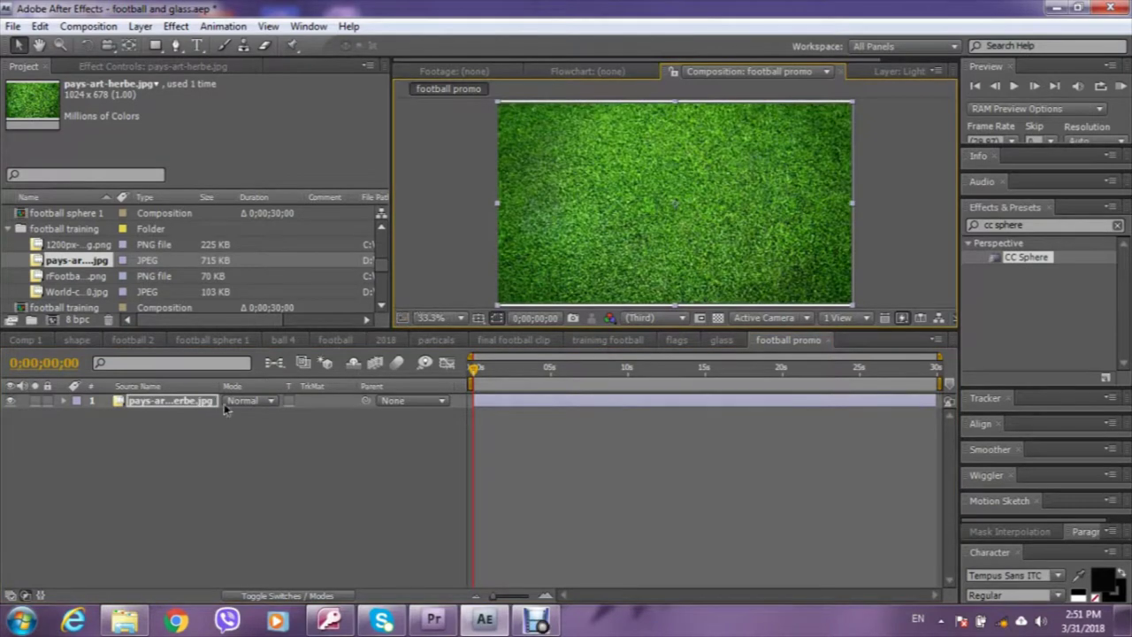
{"action": "left_click", "coordinate": [320, 433]}
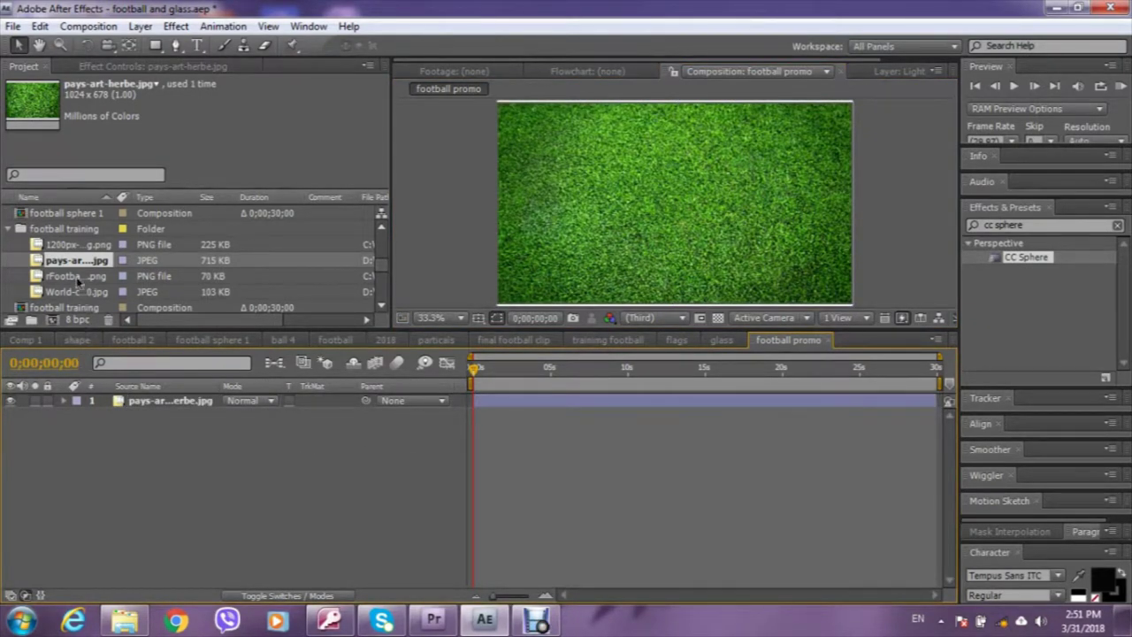
Add the 1200px World Cup logo PNG above the grass and fit it to comp.
{"action": "left_click", "coordinate": [71, 247]}
{"action": "left_click_drag", "start_coordinate": [71, 248], "coordinate": [124, 402]}
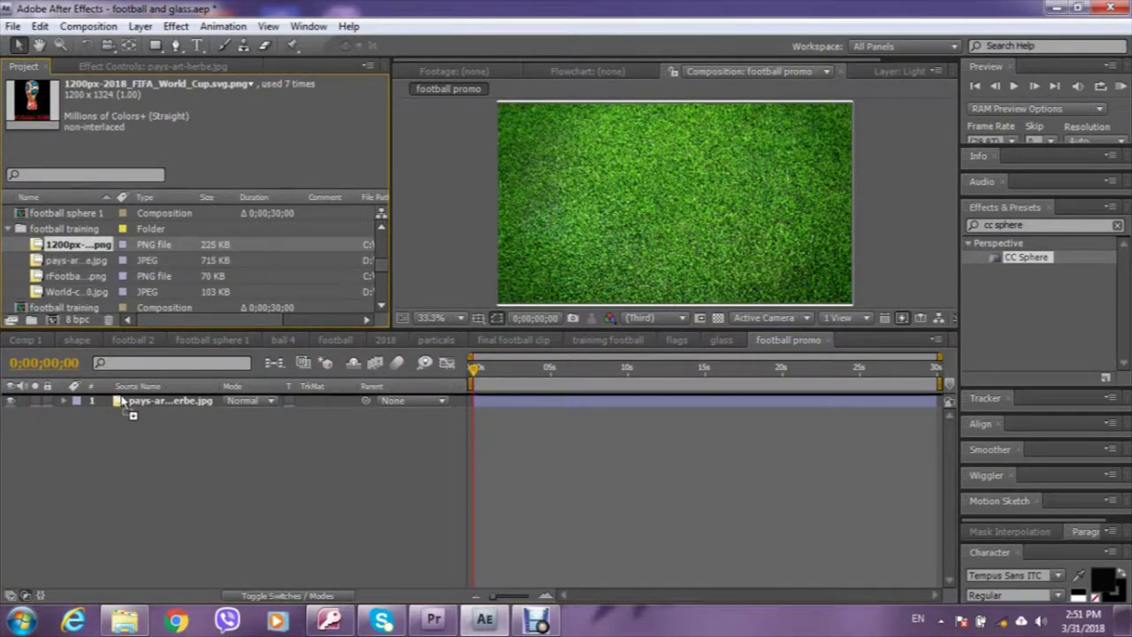
{"action": "left_click_drag", "start_coordinate": [124, 402], "coordinate": [128, 403]}
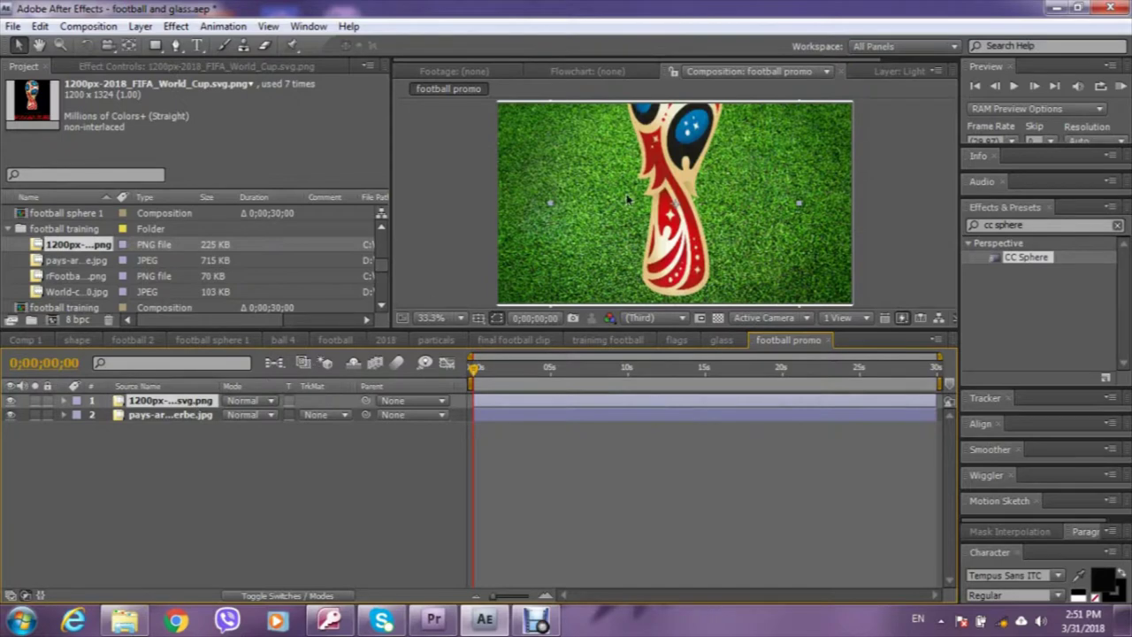
{"action": "key", "text": "comma"}
{"action": "key", "text": "comma"}
{"action": "key", "text": "comma"}
{"action": "key", "text": "comma"}
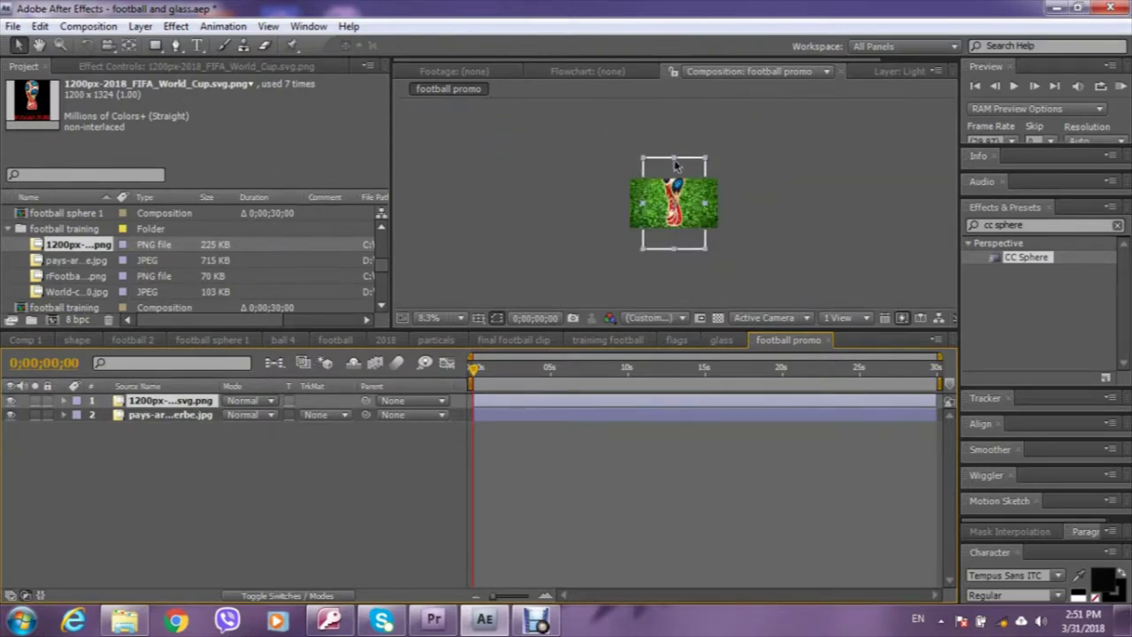
{"action": "key", "text": "ctrl+alt+f"}
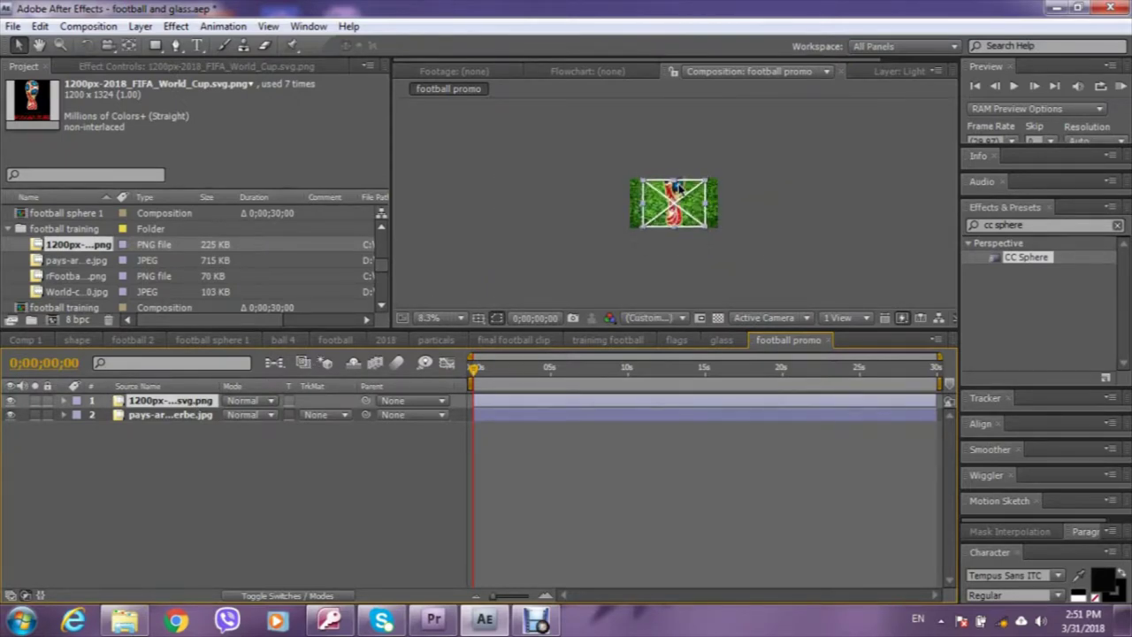
Narrow the World Cup logo layer with its handles so it isn't stretched.
{"action": "scroll", "coordinate": [674, 190], "scroll_direction": "up", "scroll_amount": 5}
{"action": "scroll", "coordinate": [673, 181], "scroll_direction": "down", "scroll_amount": 3}
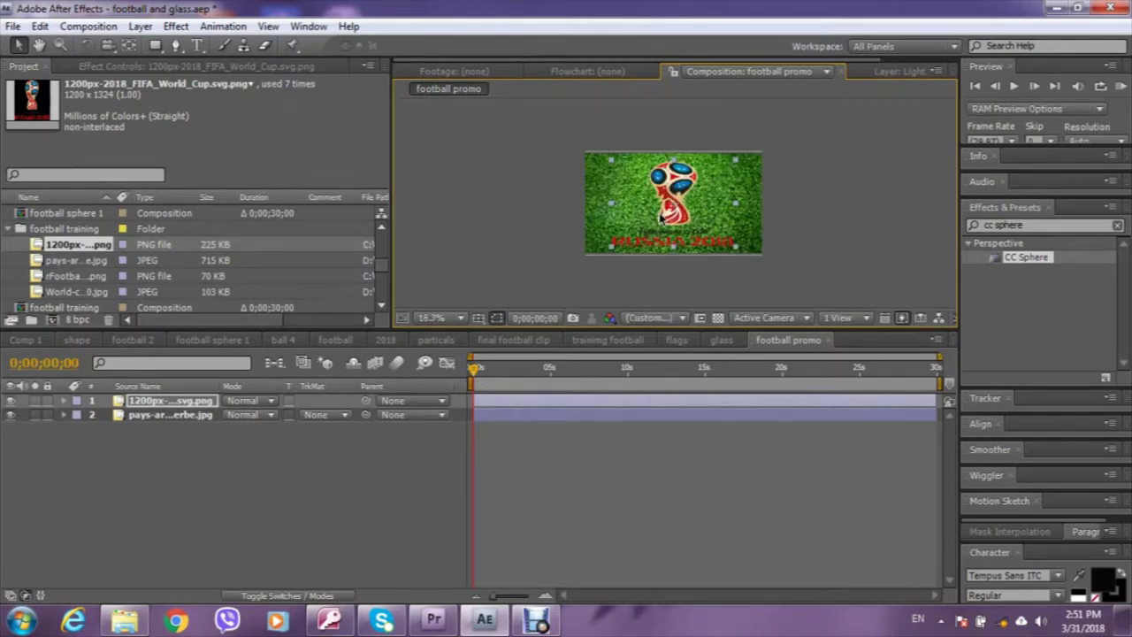
{"action": "scroll", "coordinate": [672, 172], "scroll_direction": "up", "scroll_amount": 2}
{"action": "left_click_drag", "start_coordinate": [672, 115], "coordinate": [672, 108]}
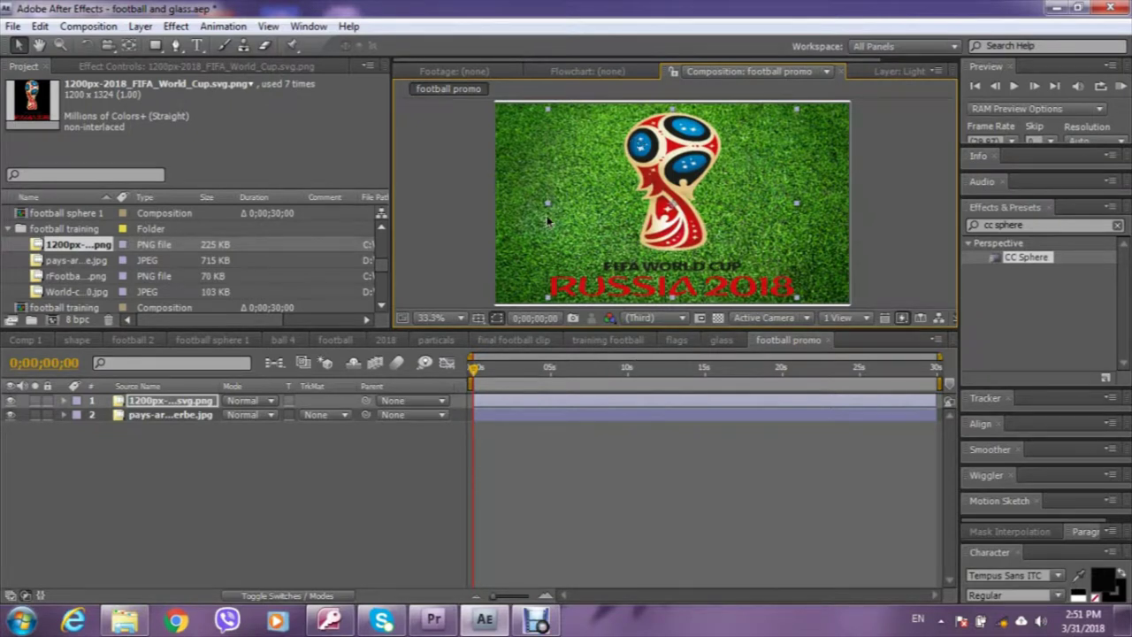
{"action": "left_click_drag", "start_coordinate": [546, 203], "coordinate": [556, 202]}
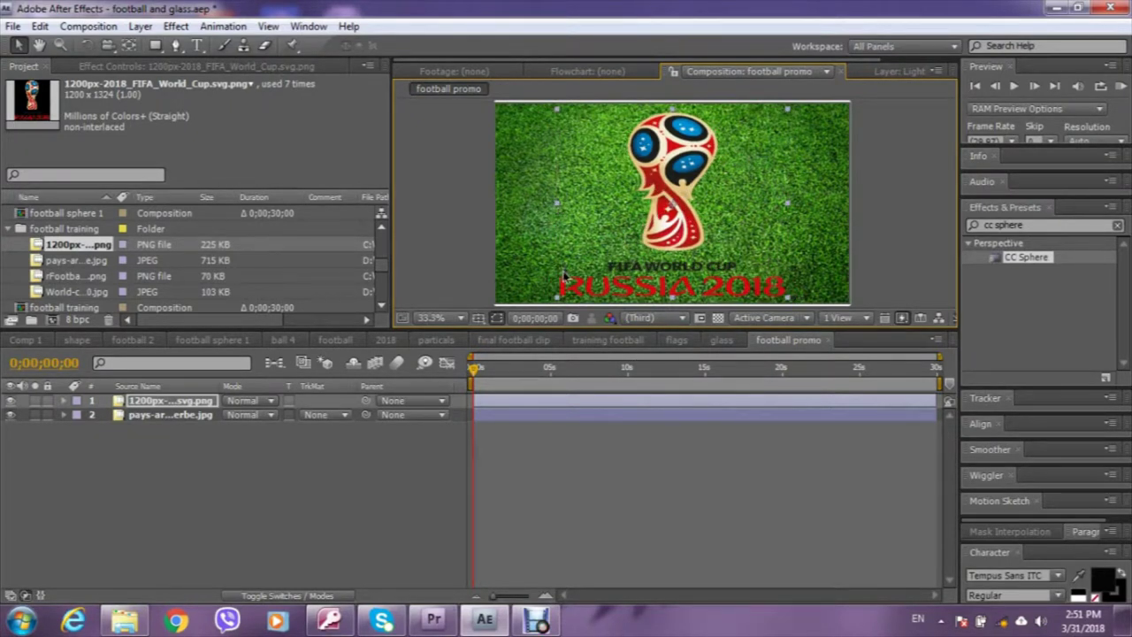
{"action": "left_click_drag", "start_coordinate": [558, 202], "coordinate": [562, 207]}
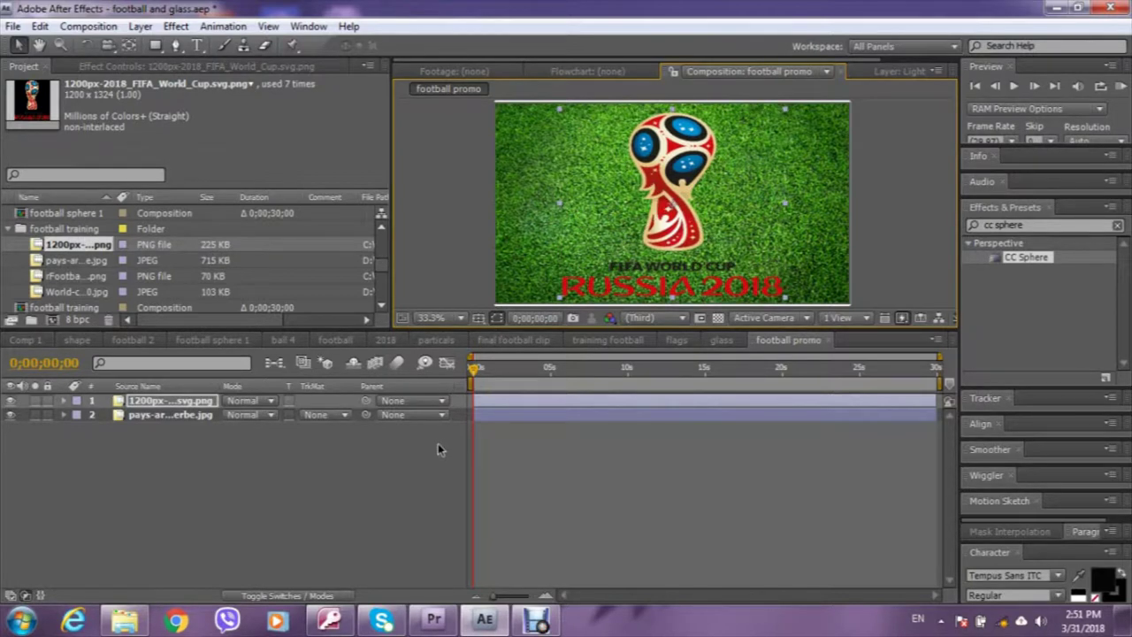
{"action": "left_click", "coordinate": [205, 451]}
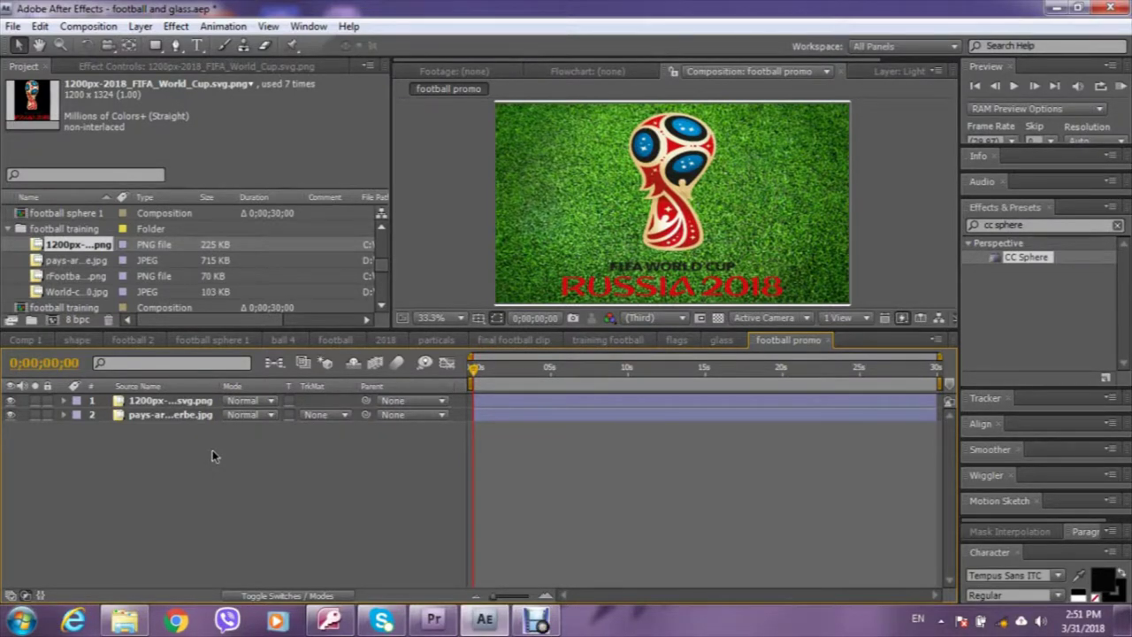
Duplicate the World Cup logo layer twice, giving three logo layers.
{"action": "left_click", "coordinate": [156, 403]}
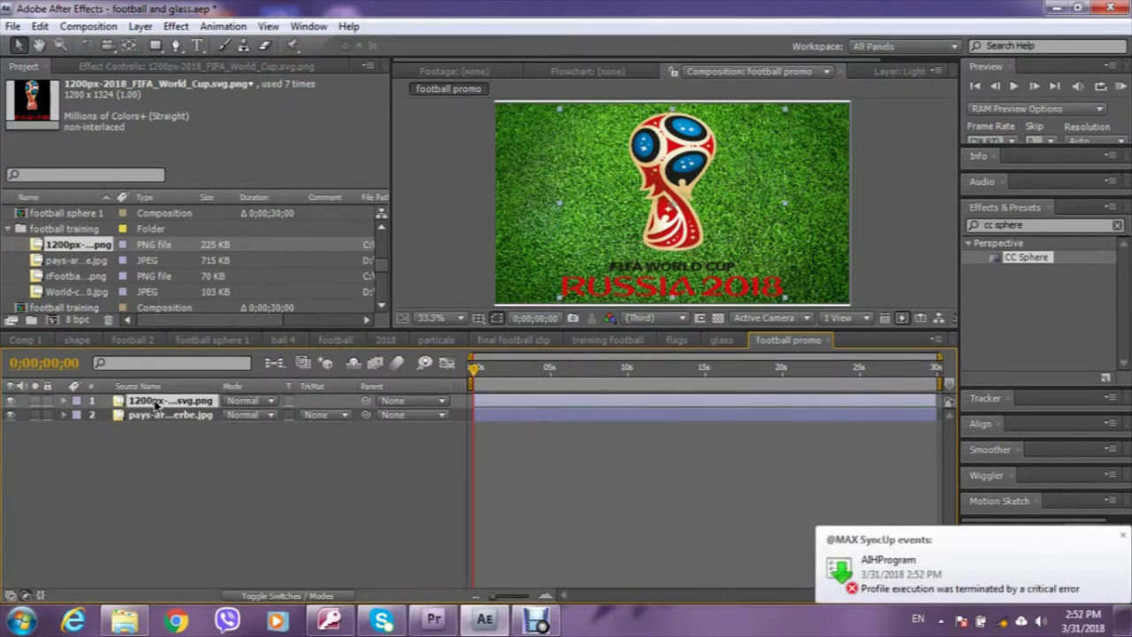
{"action": "left_click", "coordinate": [40, 26]}
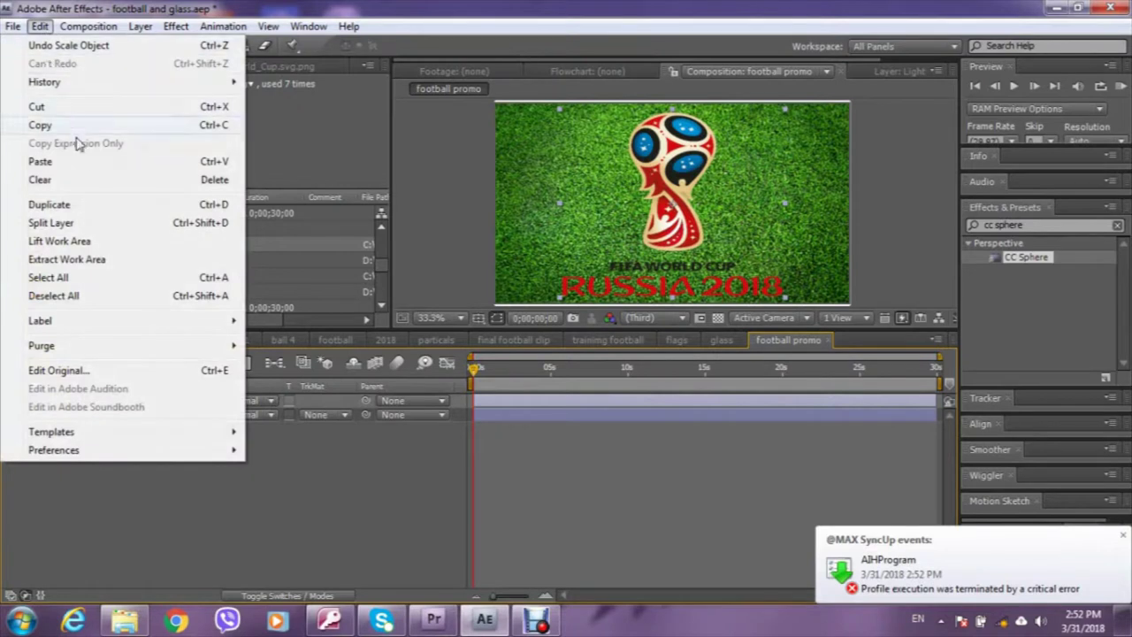
{"action": "left_click", "coordinate": [81, 206]}
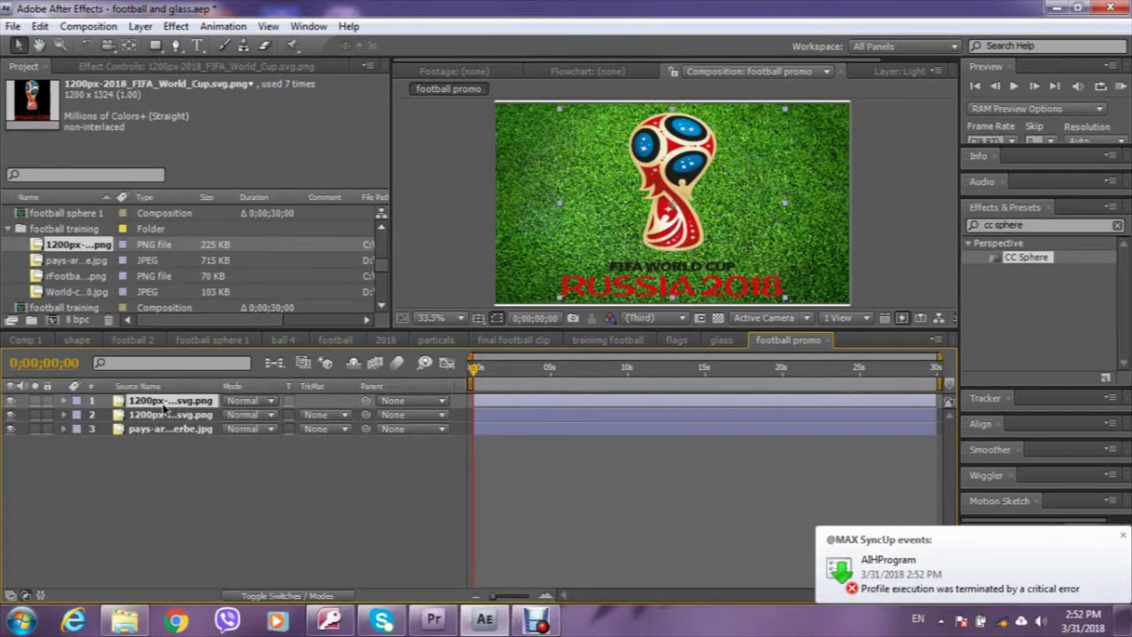
{"action": "key", "text": "ctrl+d"}
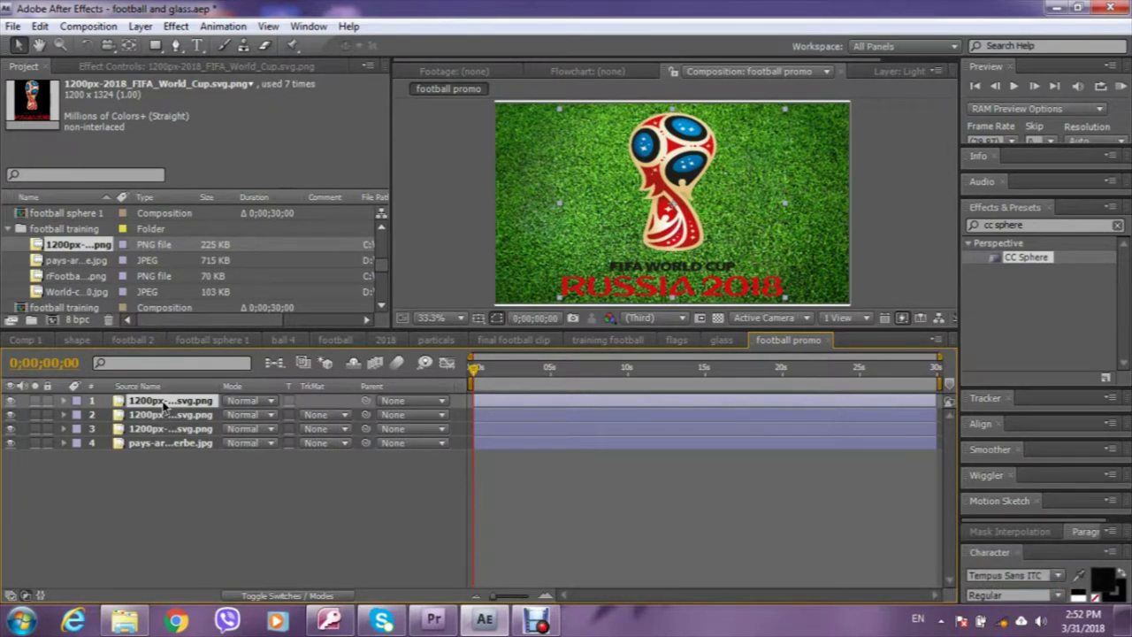
Rename the third logo layer to 'russia'.
{"action": "right_click", "coordinate": [163, 431]}
{"action": "left_click", "coordinate": [241, 590]}
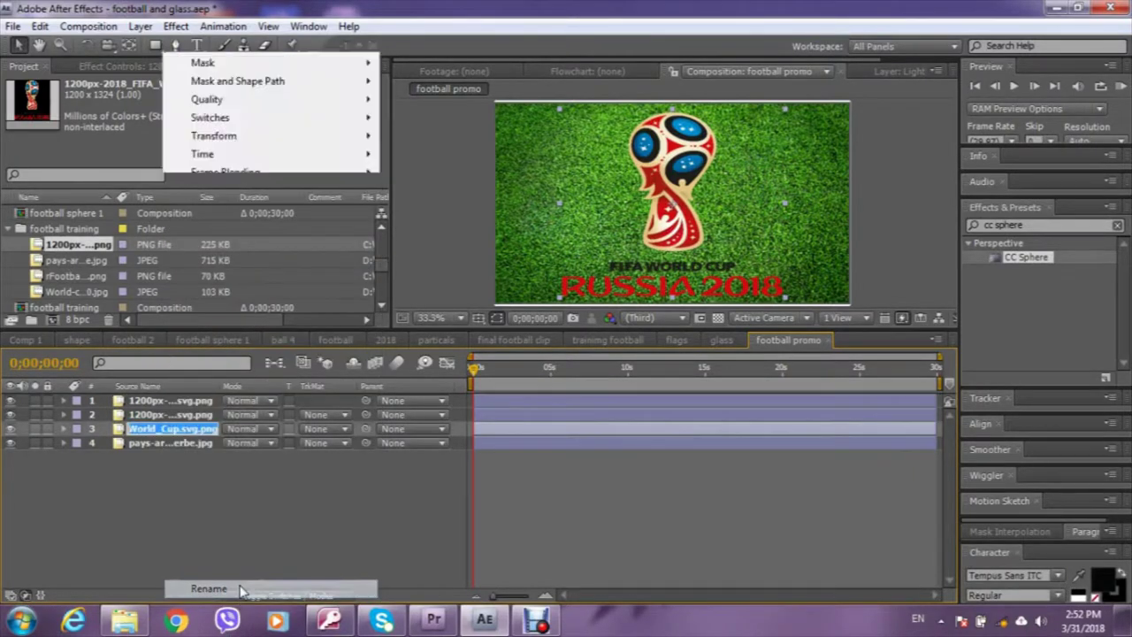
{"action": "type", "text": "fru"}
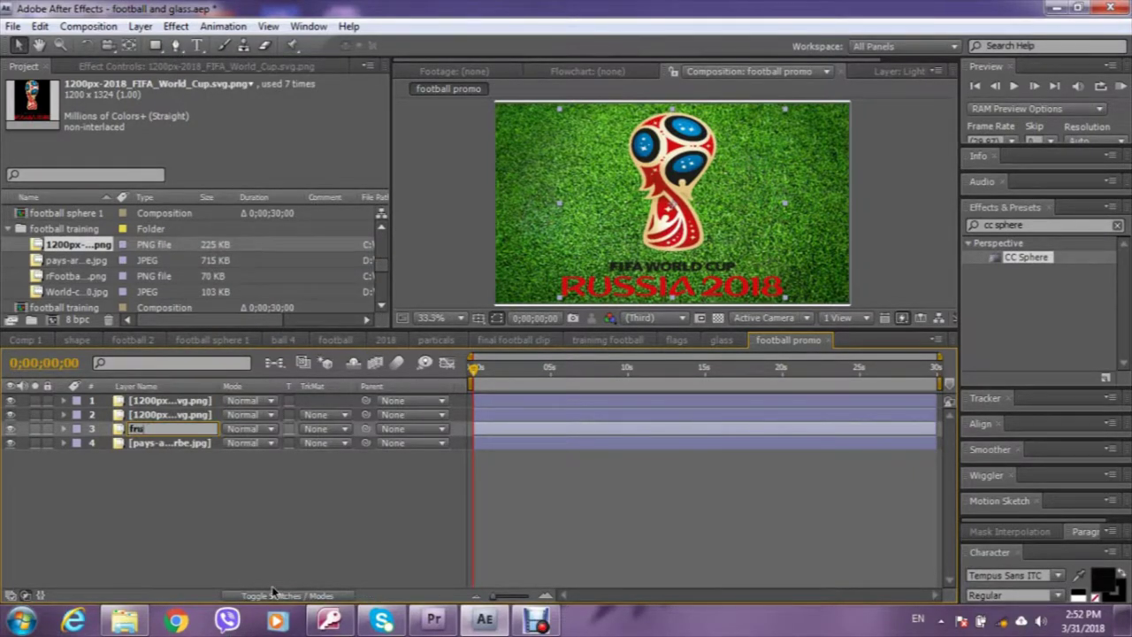
{"action": "key", "text": "BackSpace"}
{"action": "type", "text": "russia"}
{"action": "left_click", "coordinate": [191, 402]}
Rename the second logo layer to 'fifa world cup'.
{"action": "left_click", "coordinate": [187, 415]}
{"action": "right_click", "coordinate": [188, 422]}
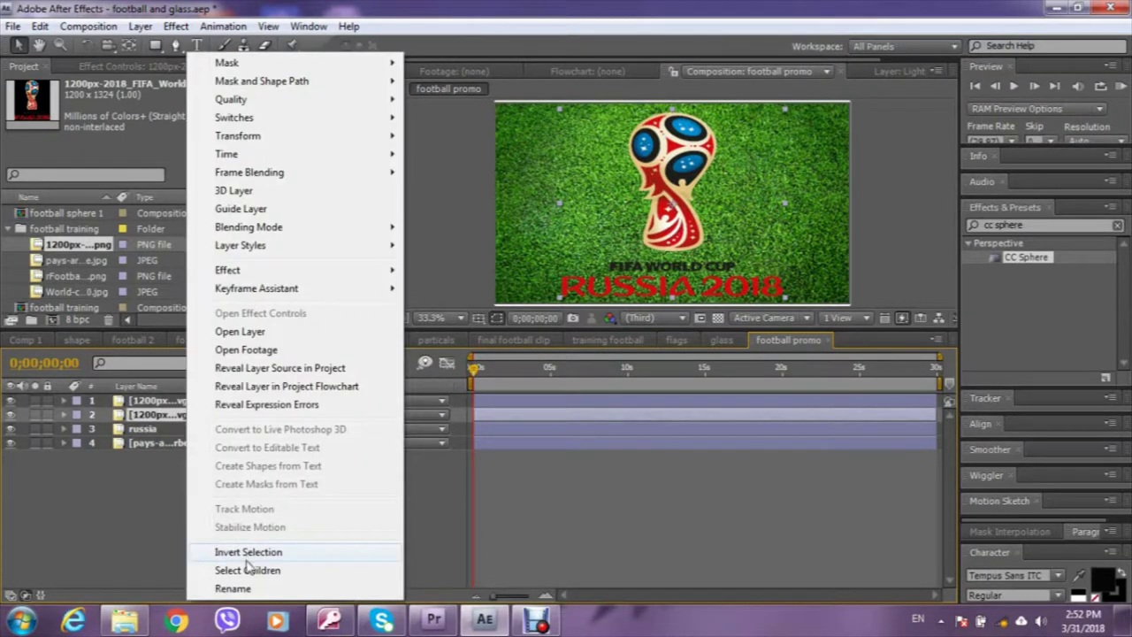
{"action": "left_click", "coordinate": [239, 584]}
{"action": "type", "text": "fifa world cup"}
{"action": "key", "text": "Return"}
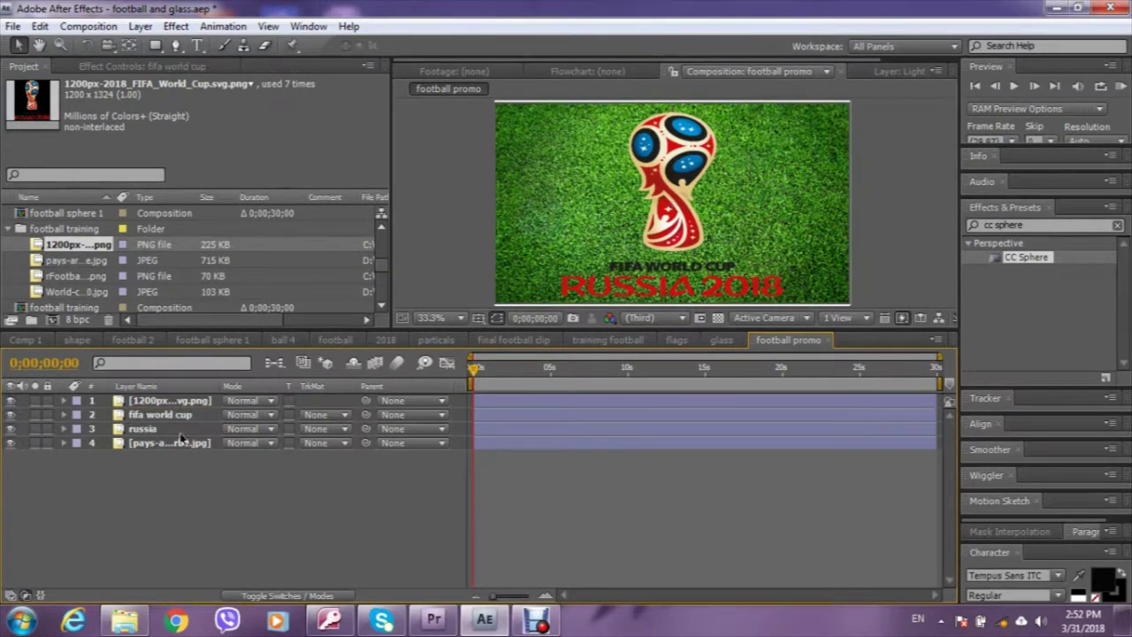
Rename the top logo layer to 'cup'.
{"action": "right_click", "coordinate": [174, 414]}
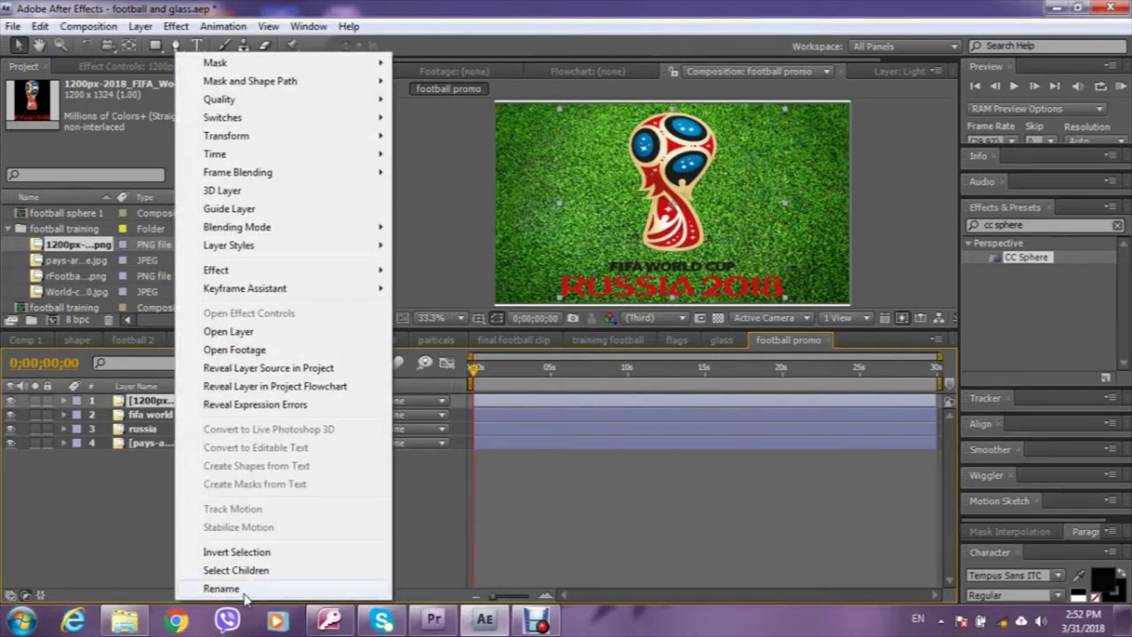
{"action": "left_click", "coordinate": [241, 588]}
{"action": "type", "text": "cup"}
{"action": "left_click", "coordinate": [235, 495]}
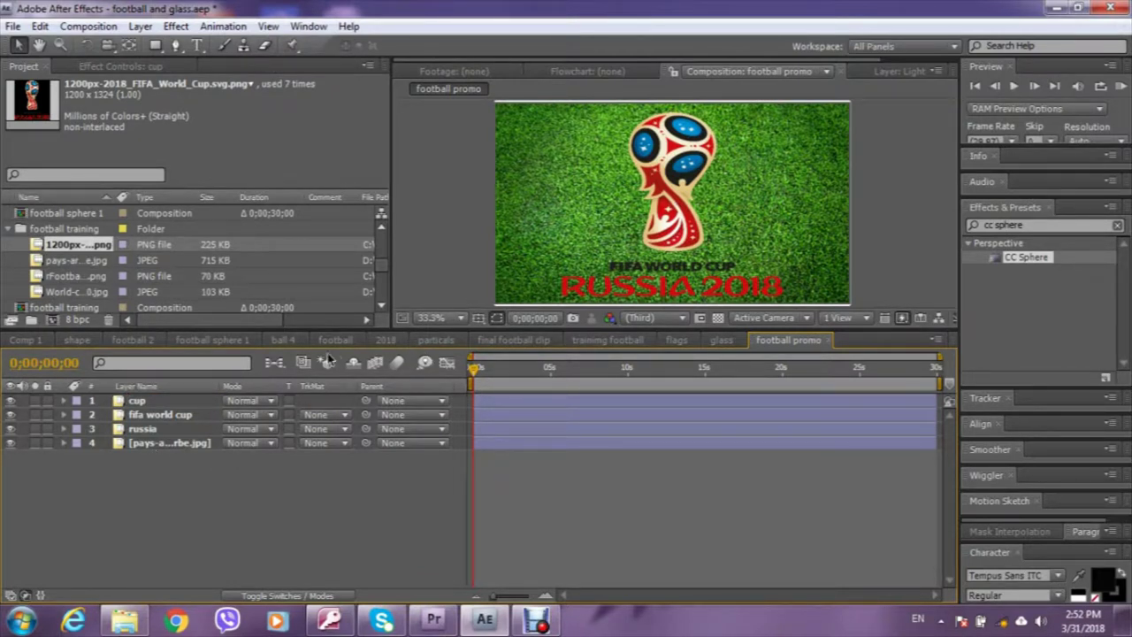
Draw a rectangular mask around the trophy on the cup layer.
{"action": "left_click", "coordinate": [130, 404]}
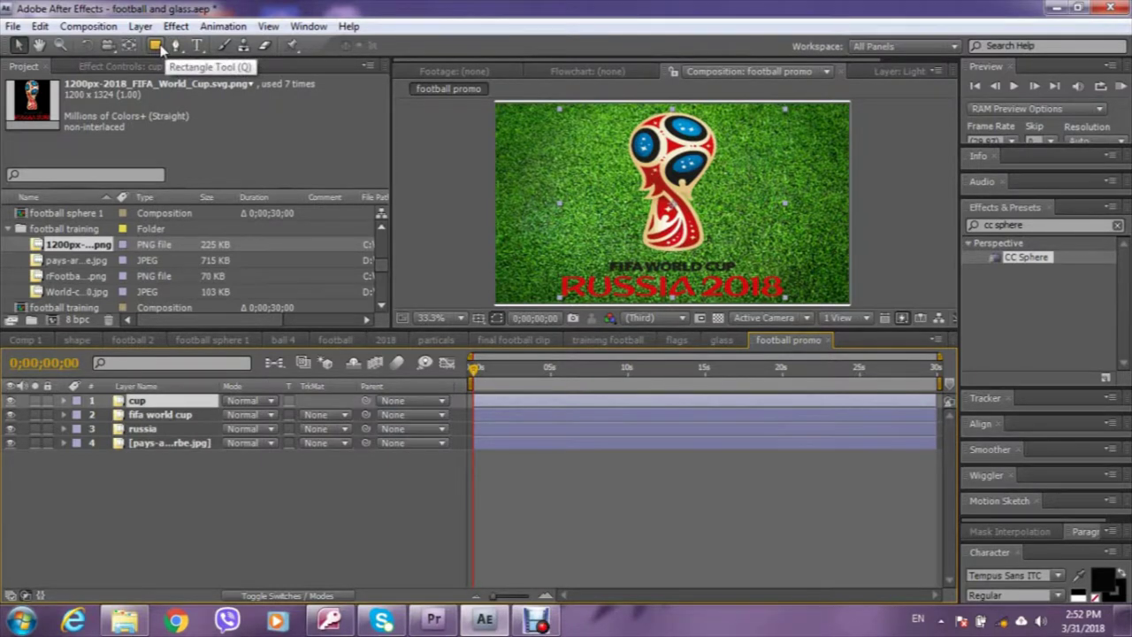
{"action": "left_click", "coordinate": [157, 46]}
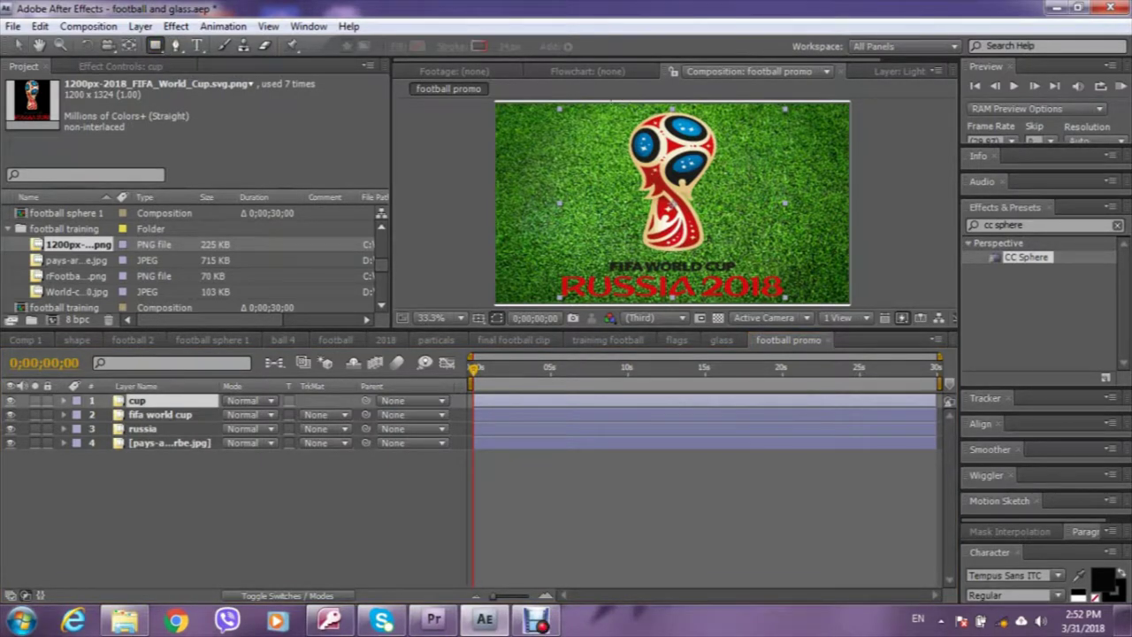
{"action": "left_click_drag", "start_coordinate": [611, 105], "coordinate": [736, 260]}
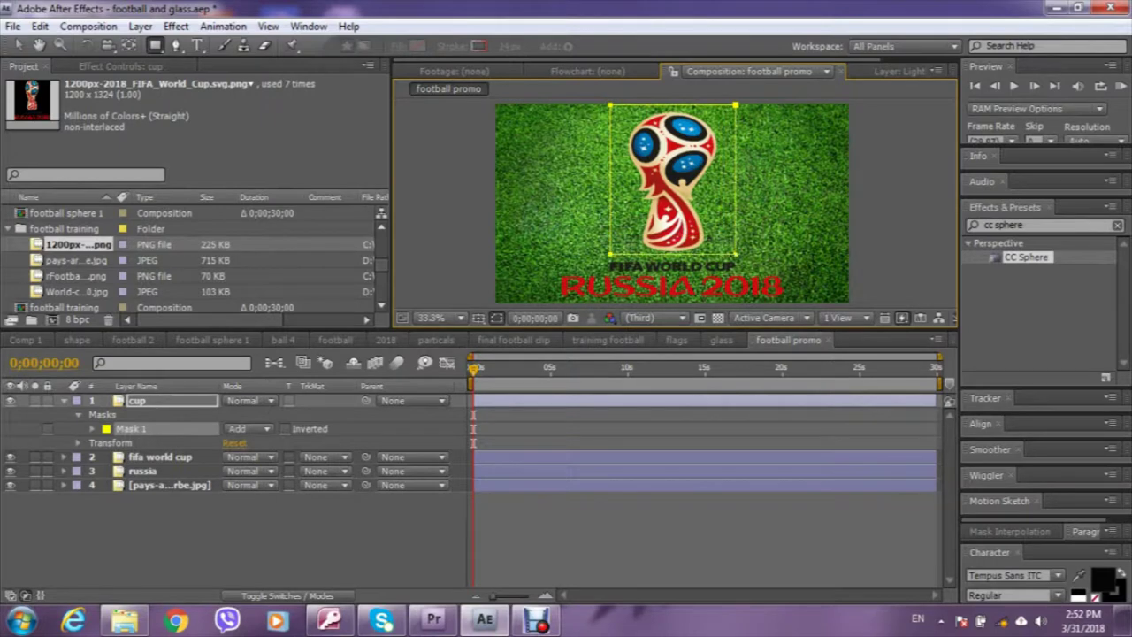
{"action": "left_click_drag", "start_coordinate": [736, 260], "coordinate": [743, 255]}
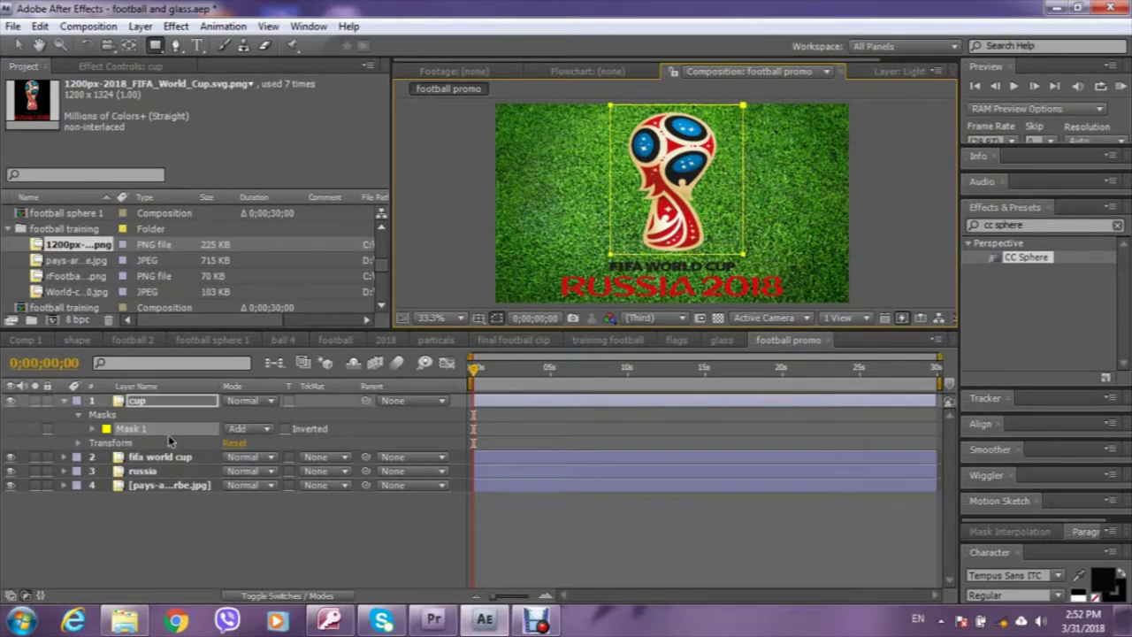
Mask the FIFA WORLD CUP text on fifa world cup and RUSSIA 2018 on russia.
{"action": "left_click", "coordinate": [140, 456]}
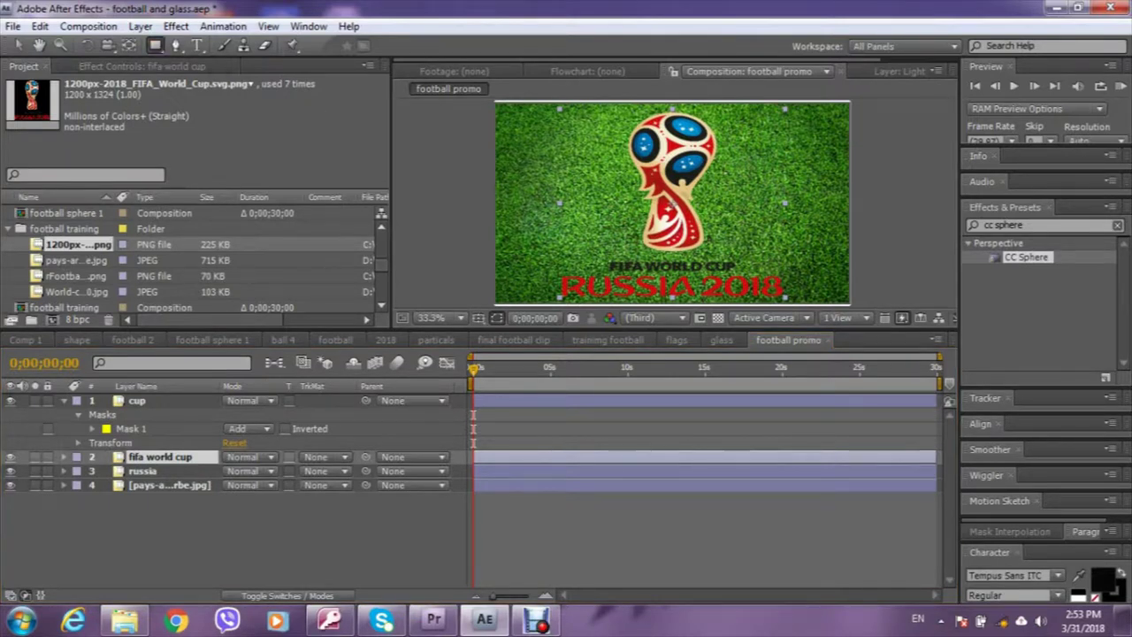
{"action": "left_click_drag", "start_coordinate": [602, 257], "coordinate": [740, 274]}
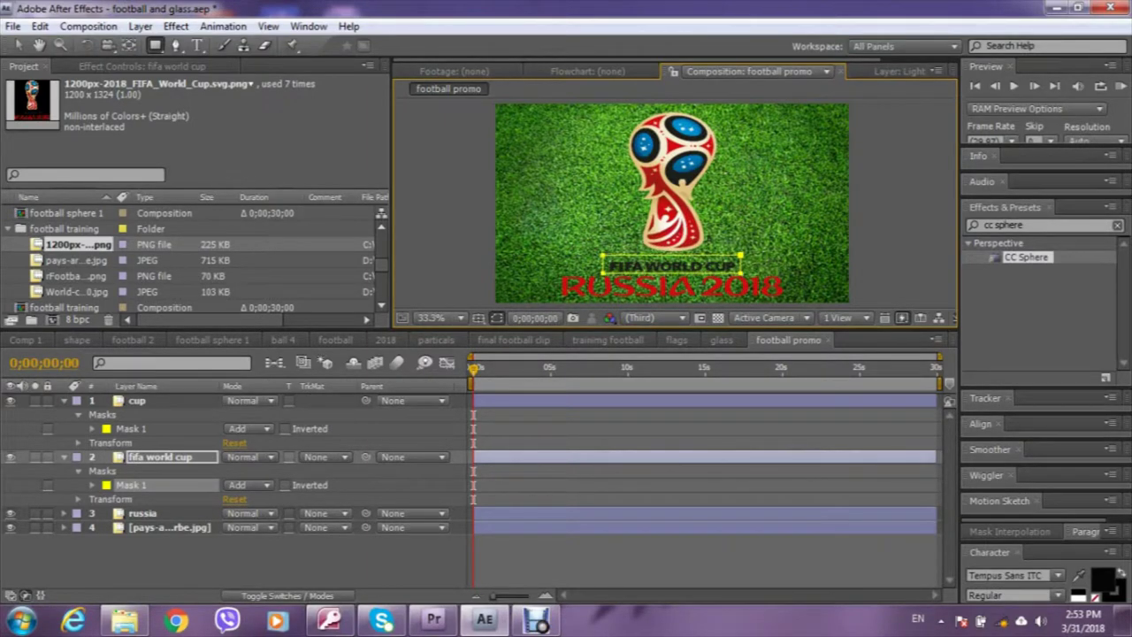
{"action": "left_click", "coordinate": [146, 514]}
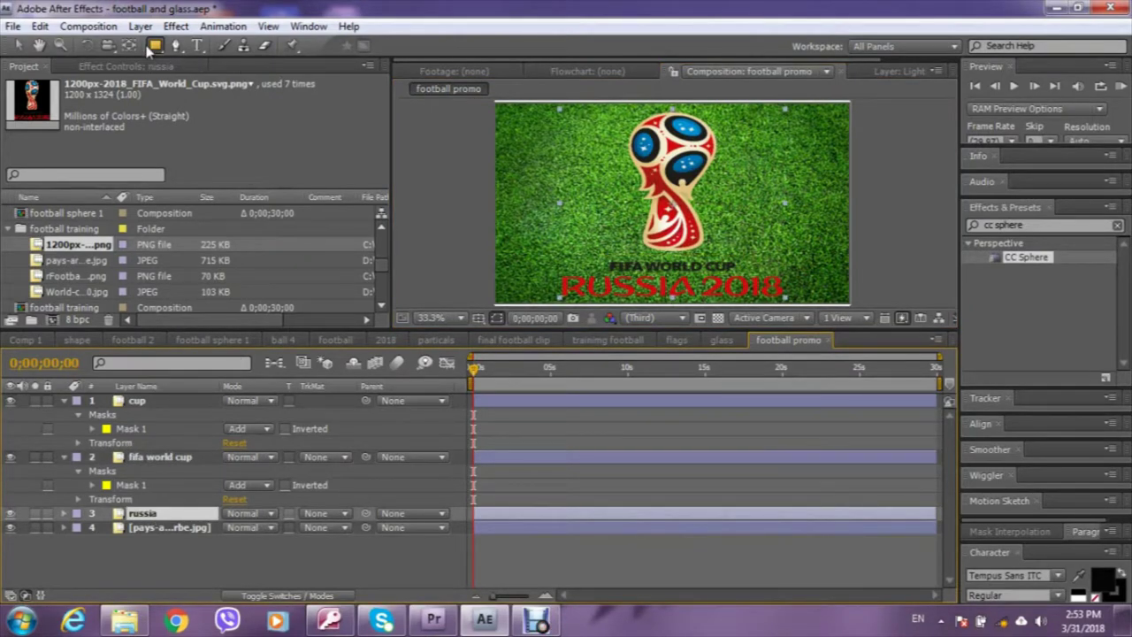
{"action": "left_click_drag", "start_coordinate": [547, 274], "coordinate": [791, 302]}
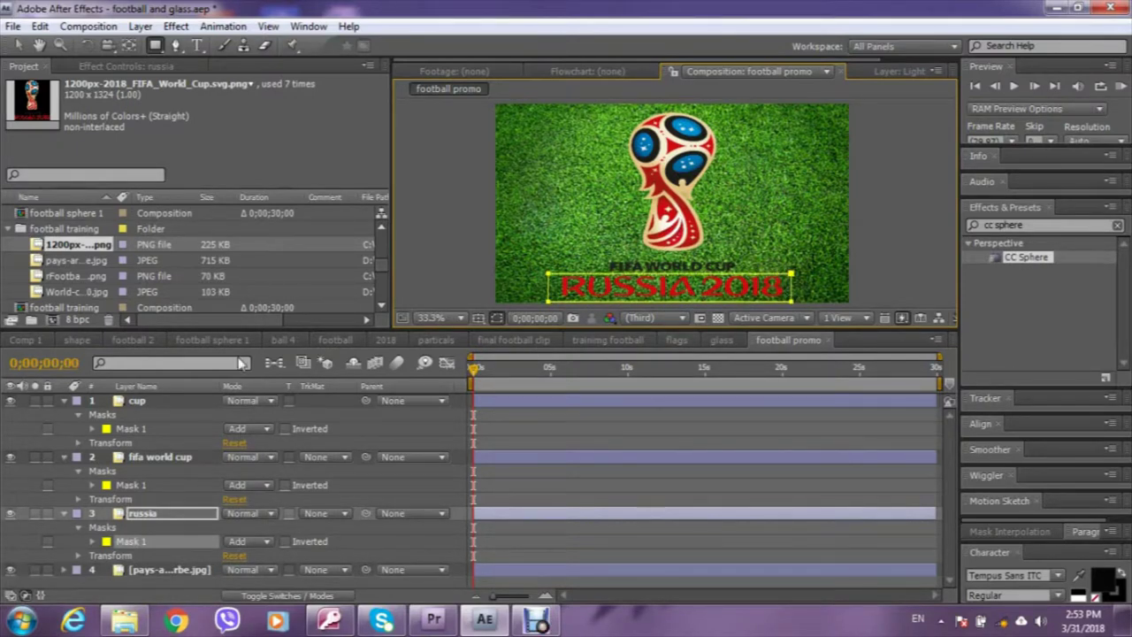
{"action": "left_click", "coordinate": [18, 46]}
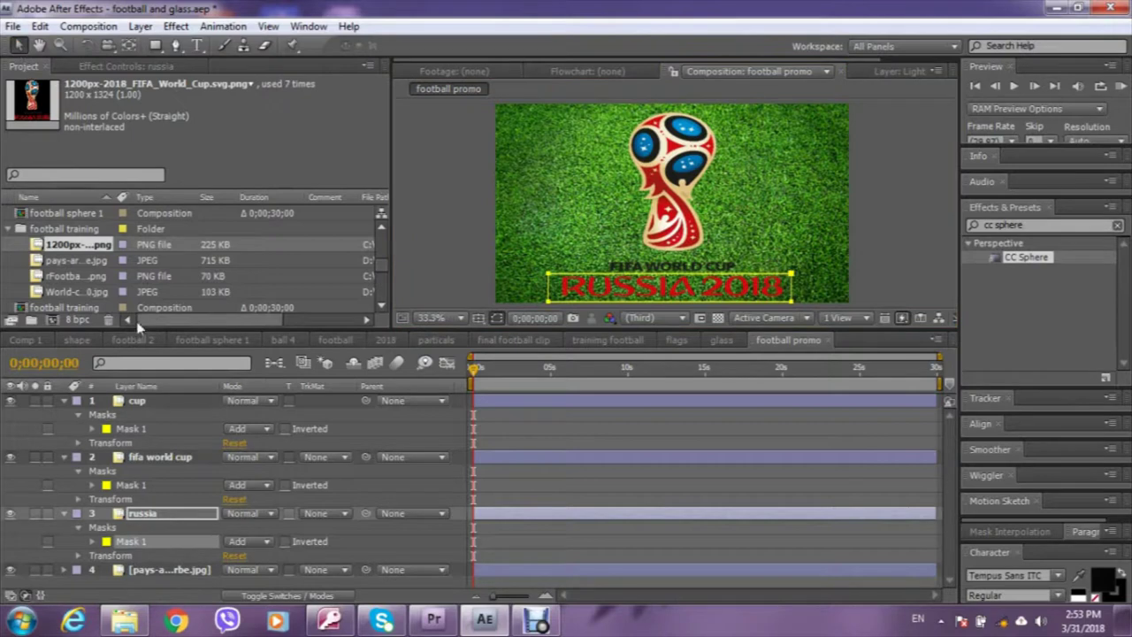
Collapse the properties of the cup, fifa world cup and russia layers.
{"action": "left_click", "coordinate": [64, 400]}
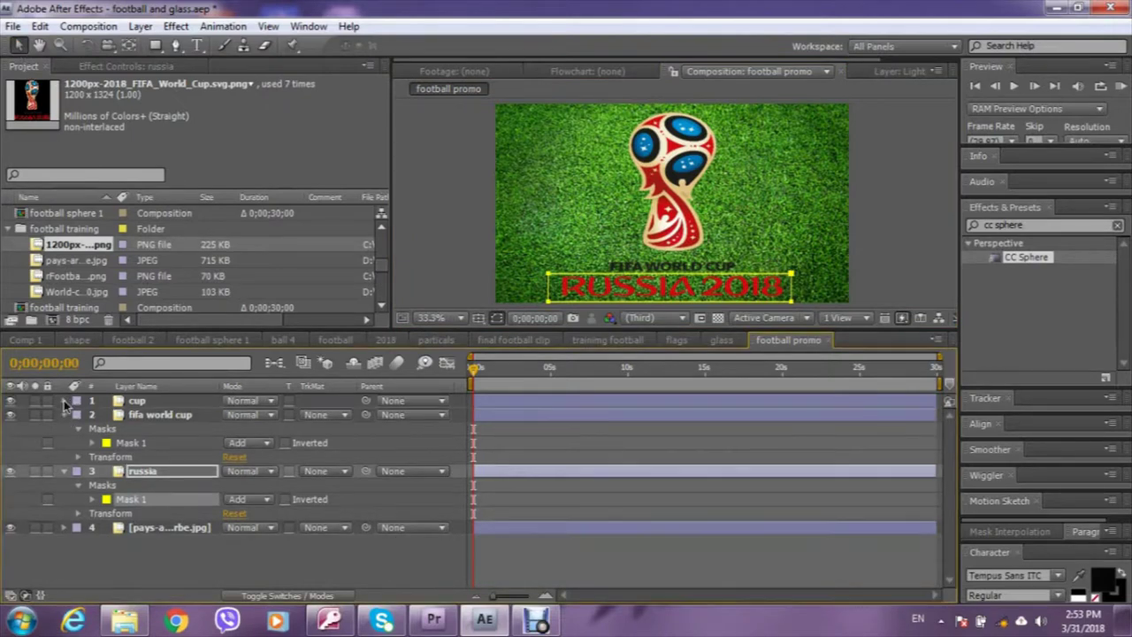
{"action": "left_click", "coordinate": [66, 413]}
{"action": "left_click", "coordinate": [62, 428]}
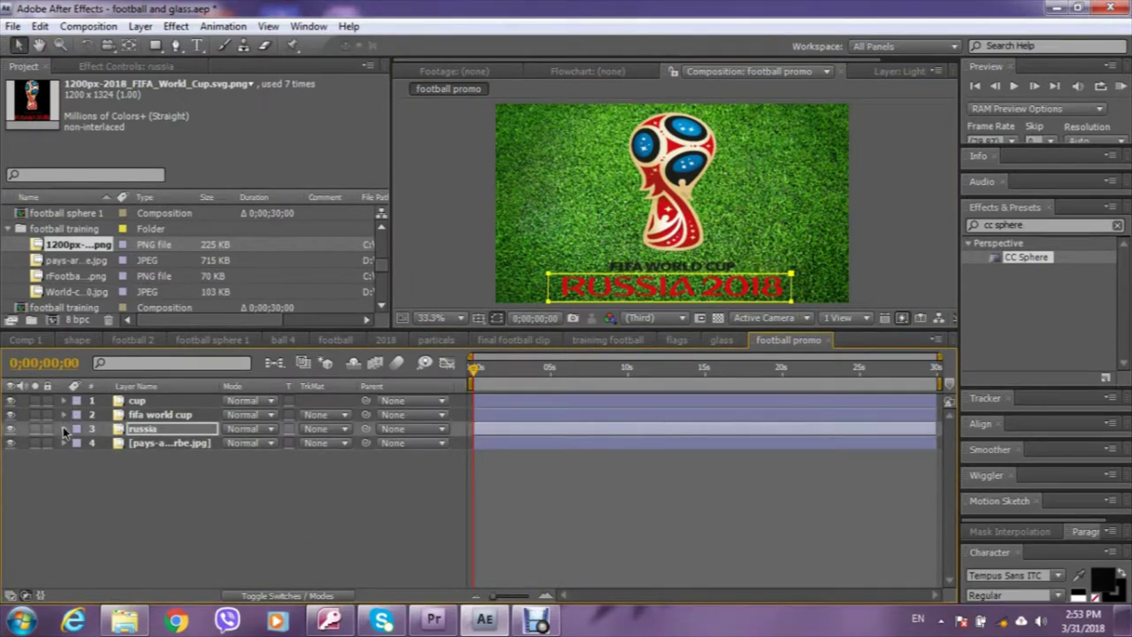
{"action": "key", "text": "Return"}
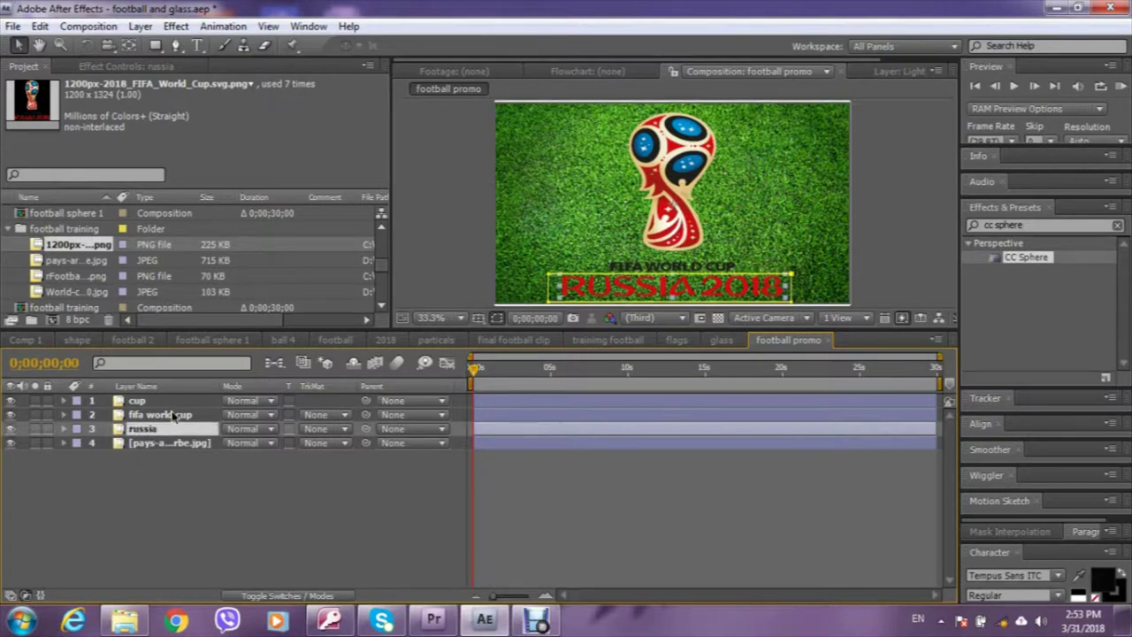
Apply Hue/Saturation to russia with Colorize on and Colorize Lightness 100.
{"action": "left_click", "coordinate": [1064, 226]}
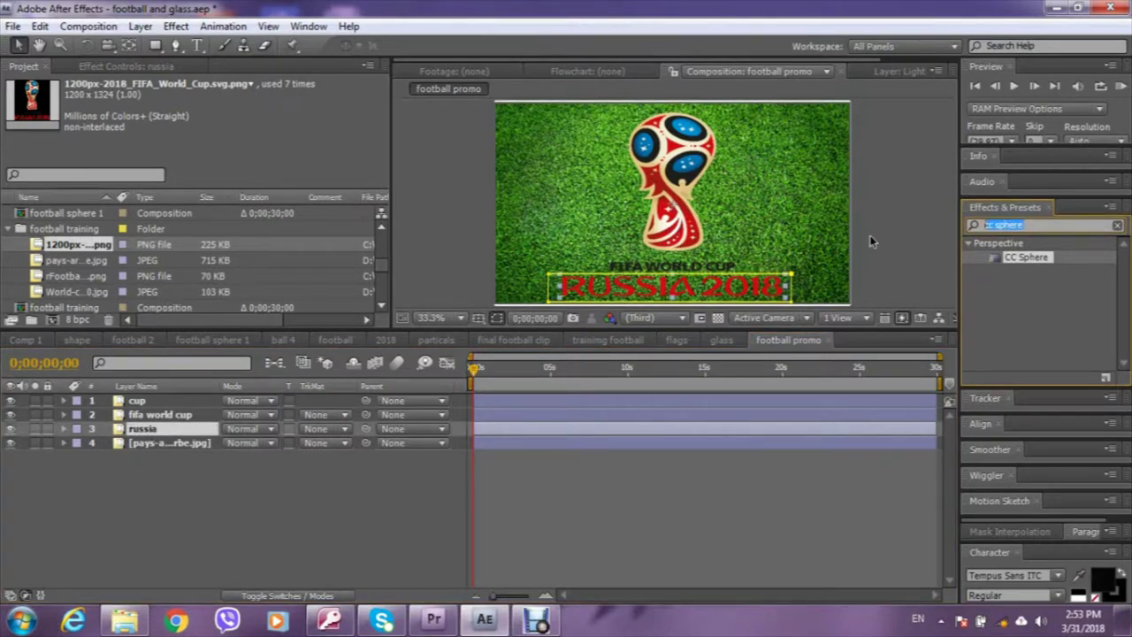
{"action": "type", "text": "hue"}
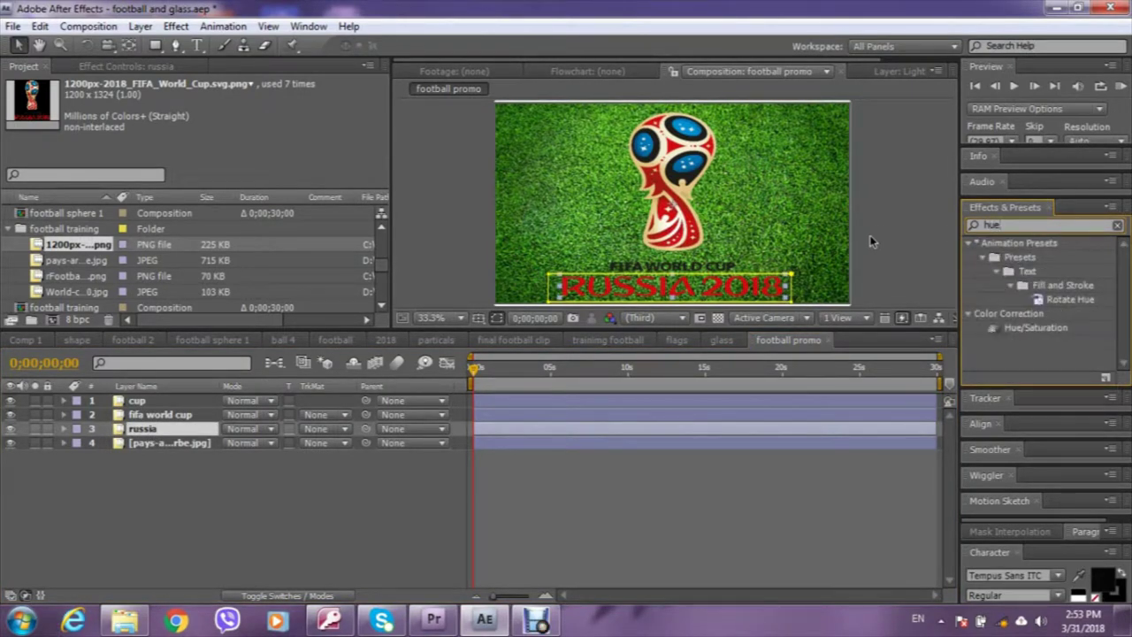
{"action": "left_click_drag", "start_coordinate": [1037, 327], "coordinate": [172, 428]}
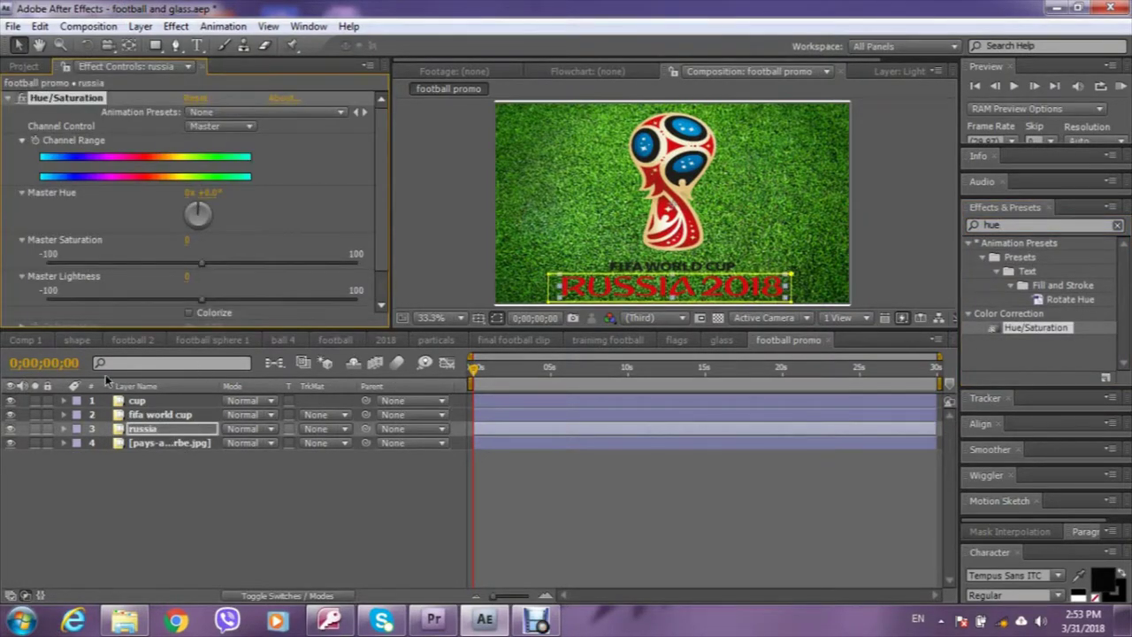
{"action": "scroll", "coordinate": [380, 303], "scroll_direction": "down", "scroll_amount": 2}
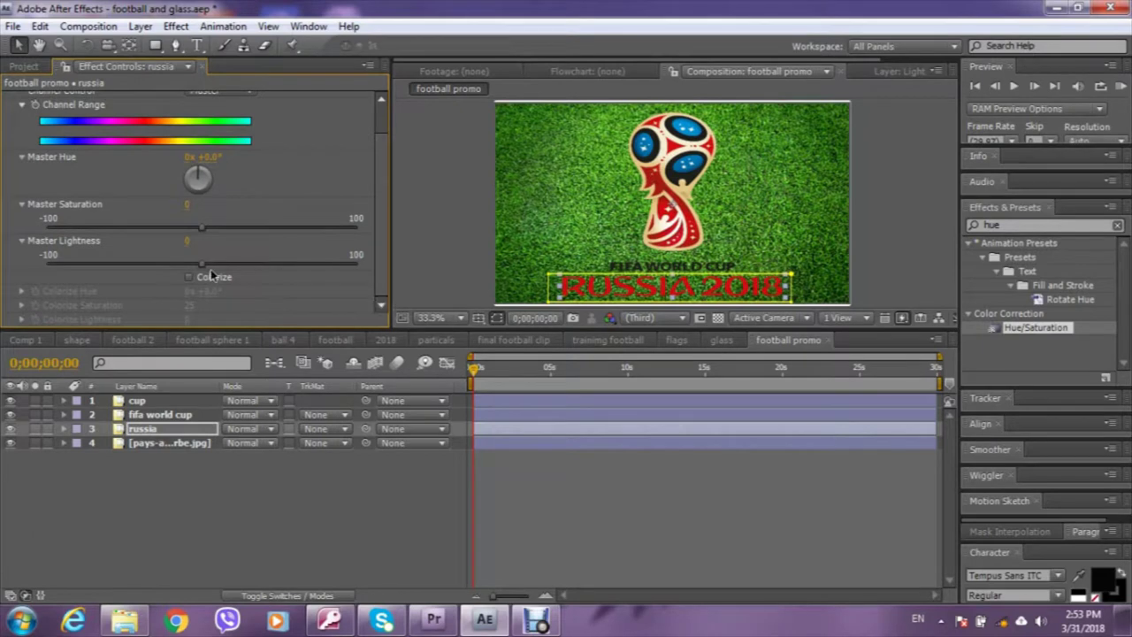
{"action": "left_click", "coordinate": [189, 277]}
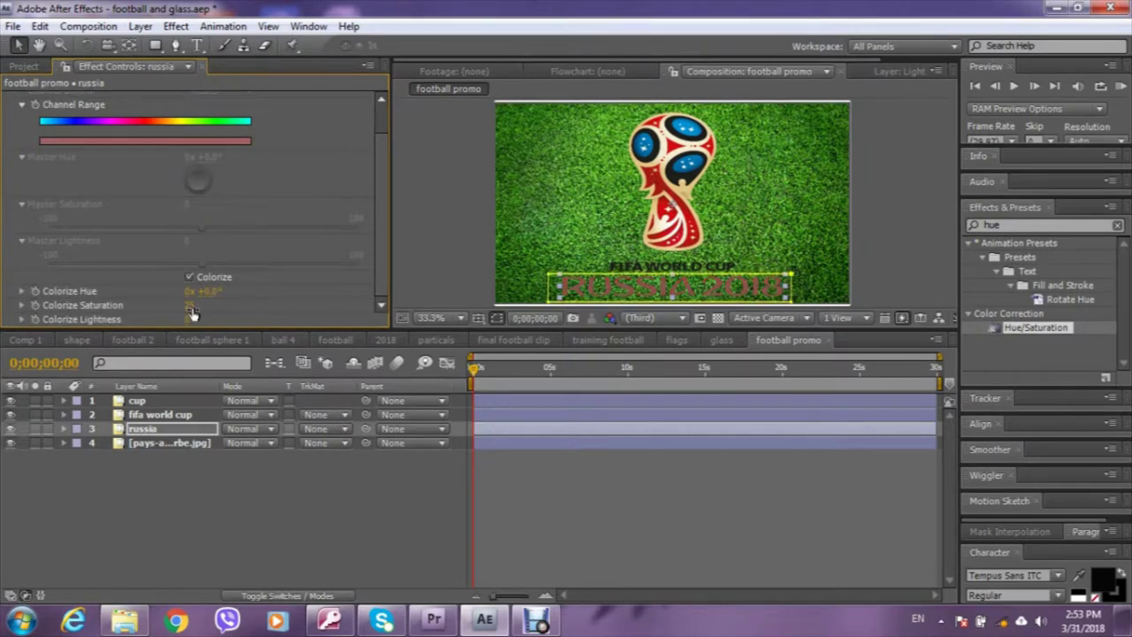
{"action": "left_click_drag", "start_coordinate": [188, 319], "coordinate": [398, 325]}
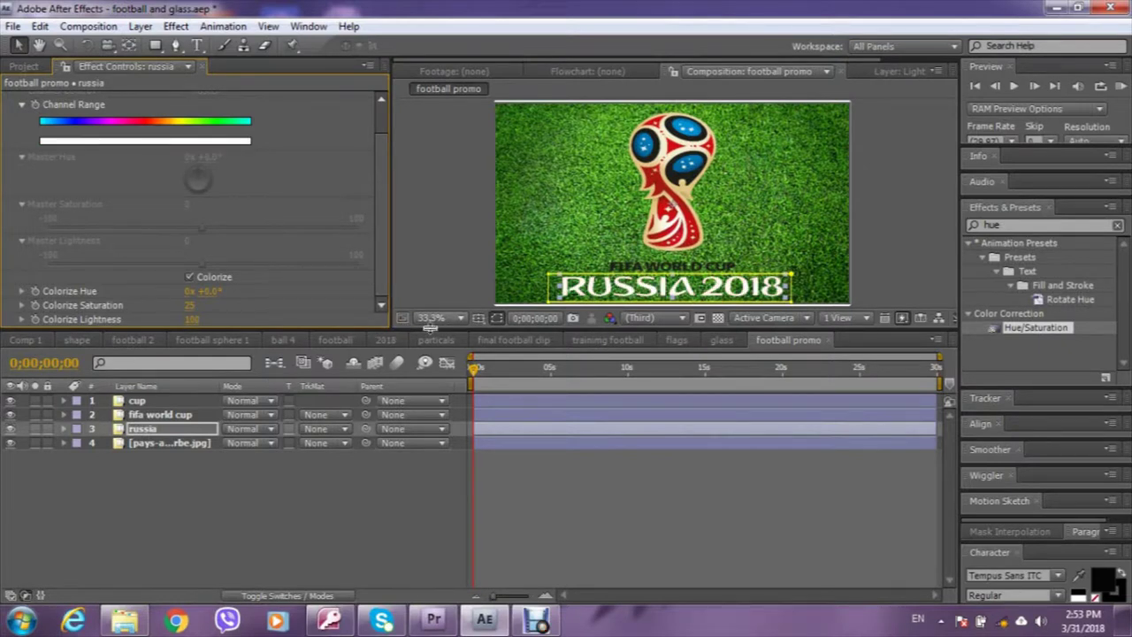
{"action": "left_click", "coordinate": [342, 478]}
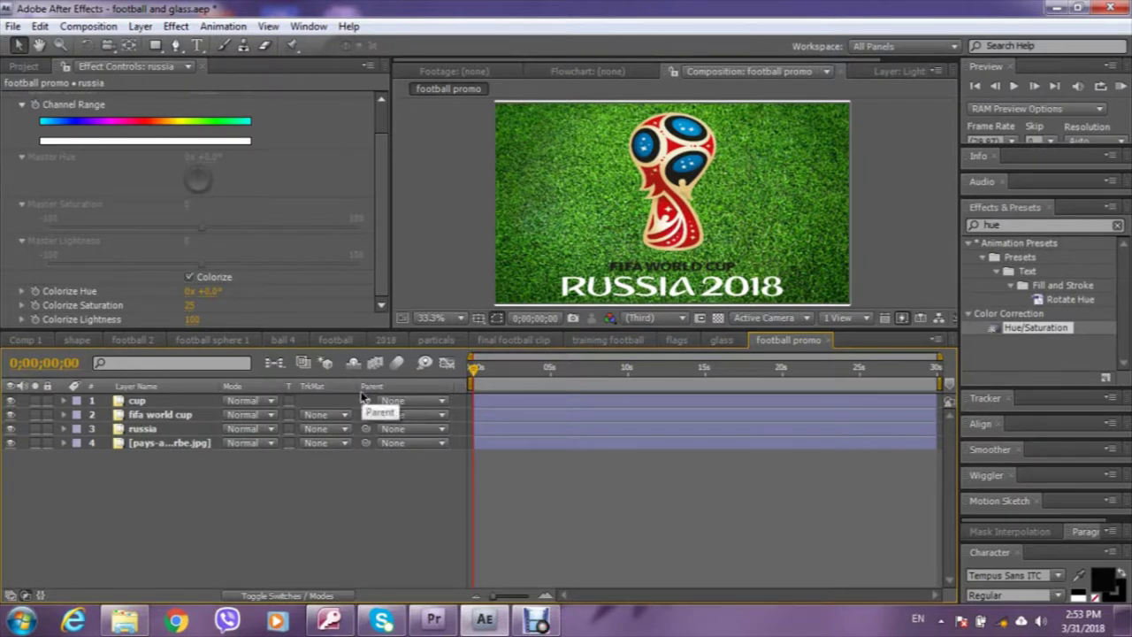
Hide and then re-show the cup and fifa world cup layers to check each.
{"action": "left_click", "coordinate": [11, 400]}
{"action": "left_click", "coordinate": [11, 415]}
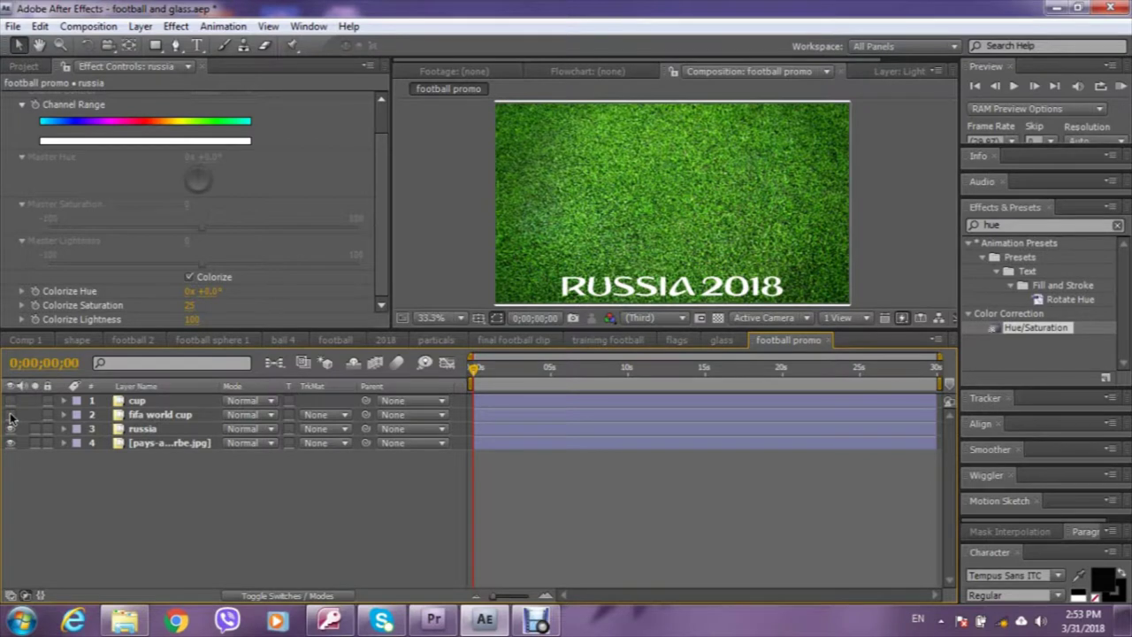
{"action": "left_click", "coordinate": [10, 415]}
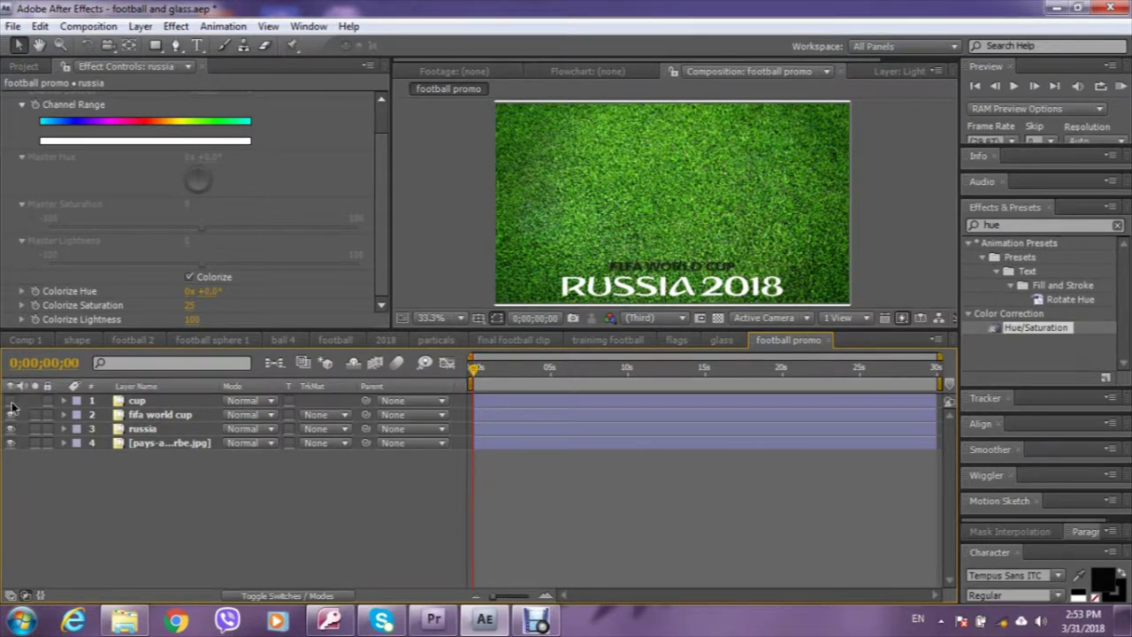
{"action": "left_click", "coordinate": [11, 401]}
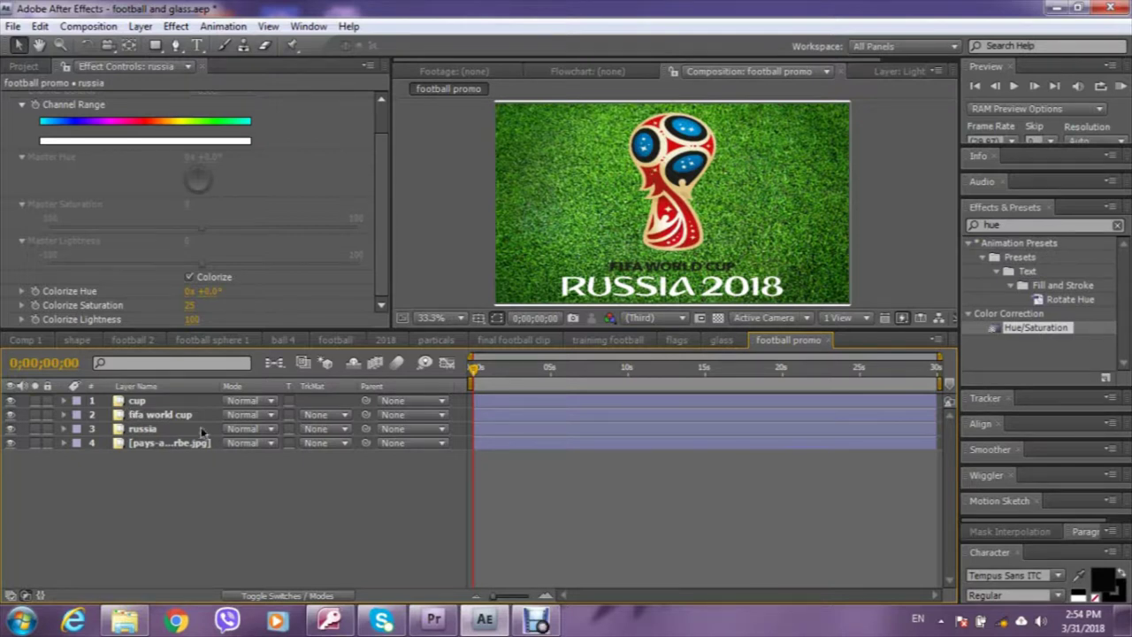
Move the current time to 0;00;02;27 and expand the cup layer's properties.
{"action": "left_click_drag", "start_coordinate": [473, 370], "coordinate": [485, 372]}
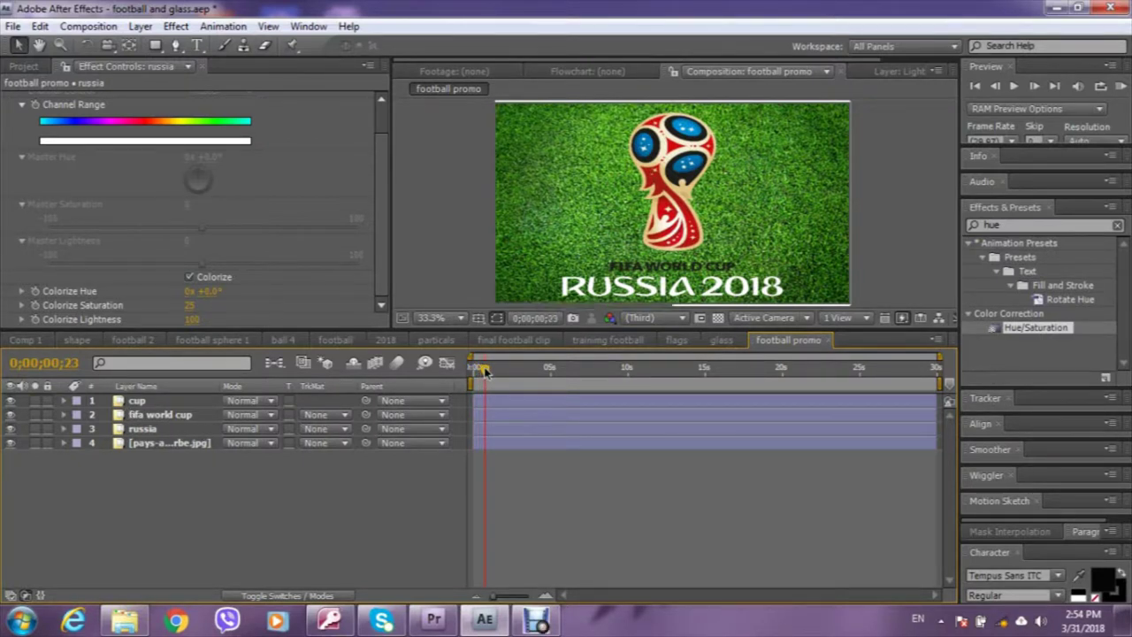
{"action": "left_click_drag", "start_coordinate": [484, 372], "coordinate": [521, 371]}
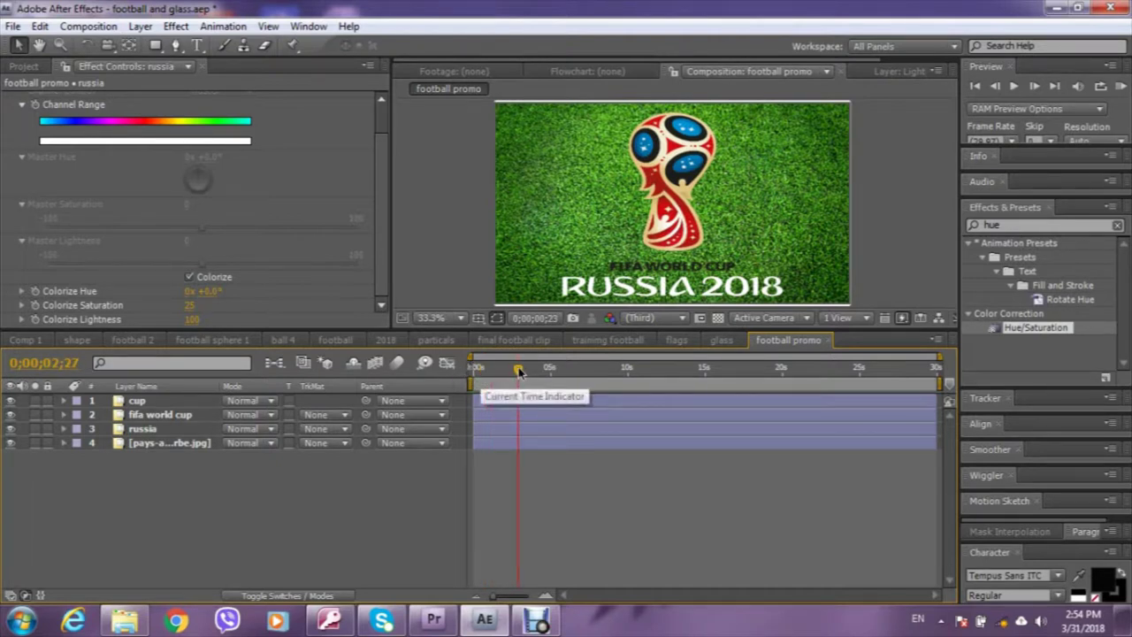
{"action": "left_click", "coordinate": [151, 403]}
{"action": "left_click", "coordinate": [64, 402]}
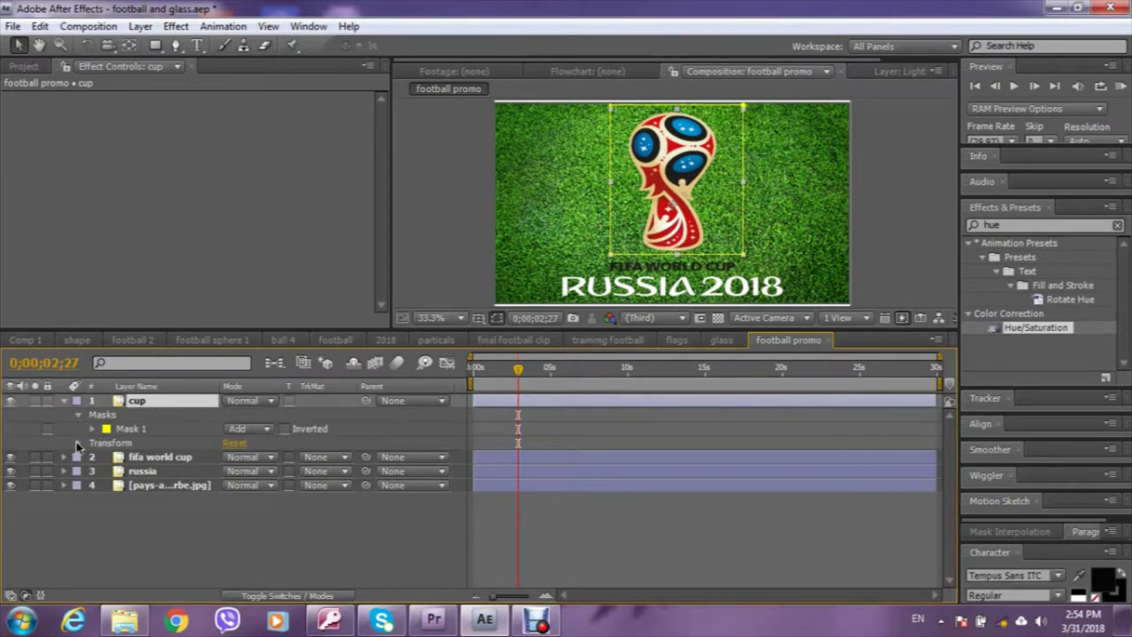
Keyframe the cup layer's Opacity from 0% up to 100% at 0;00;03;26.
{"action": "left_click", "coordinate": [77, 442]}
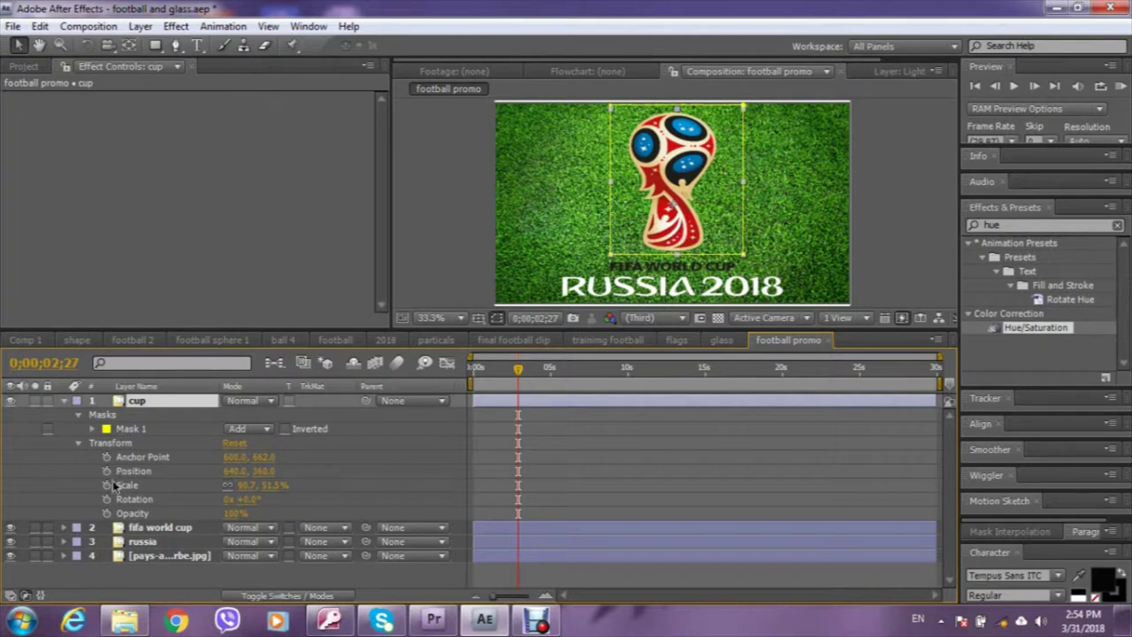
{"action": "left_click", "coordinate": [106, 513]}
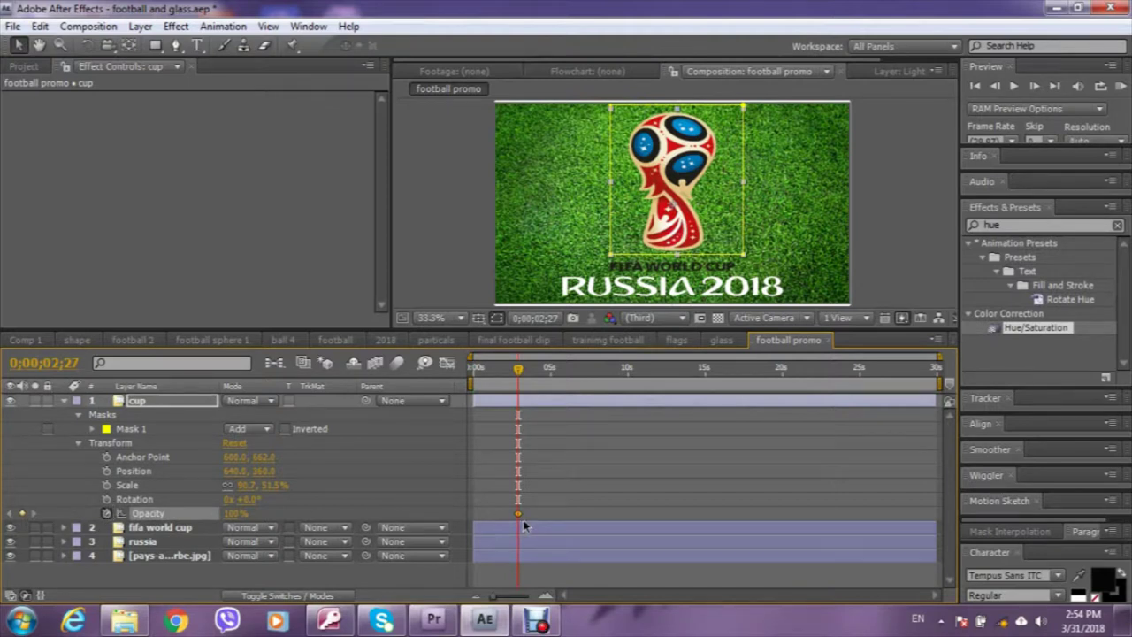
{"action": "left_click_drag", "start_coordinate": [236, 521], "coordinate": [141, 522]}
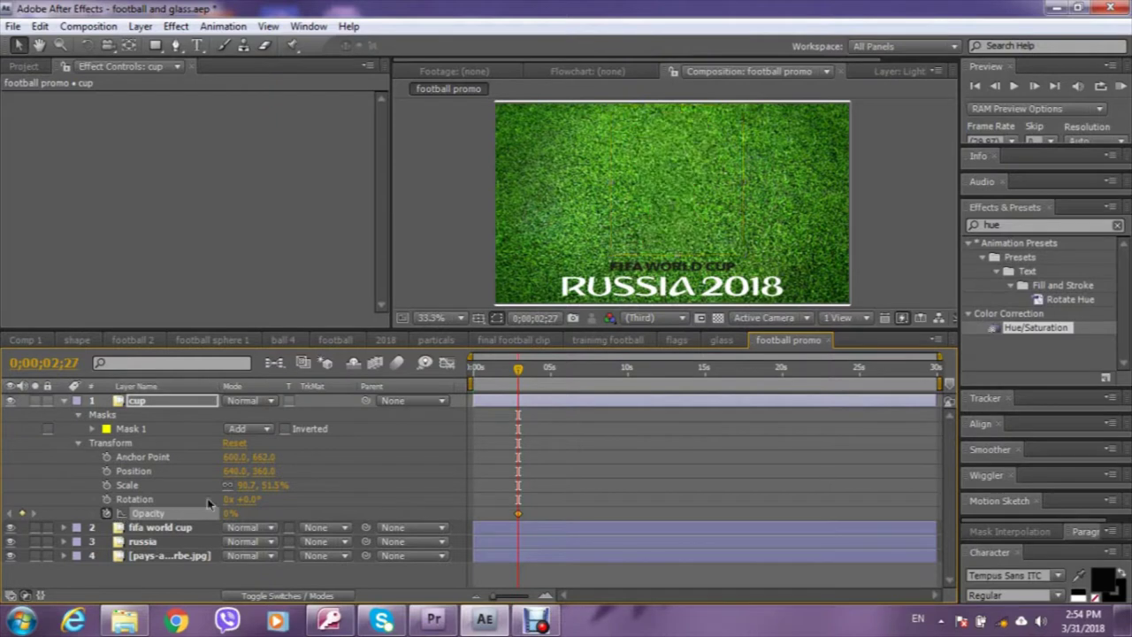
{"action": "left_click_drag", "start_coordinate": [518, 368], "coordinate": [533, 375]}
{"action": "left_click_drag", "start_coordinate": [219, 512], "coordinate": [390, 468]}
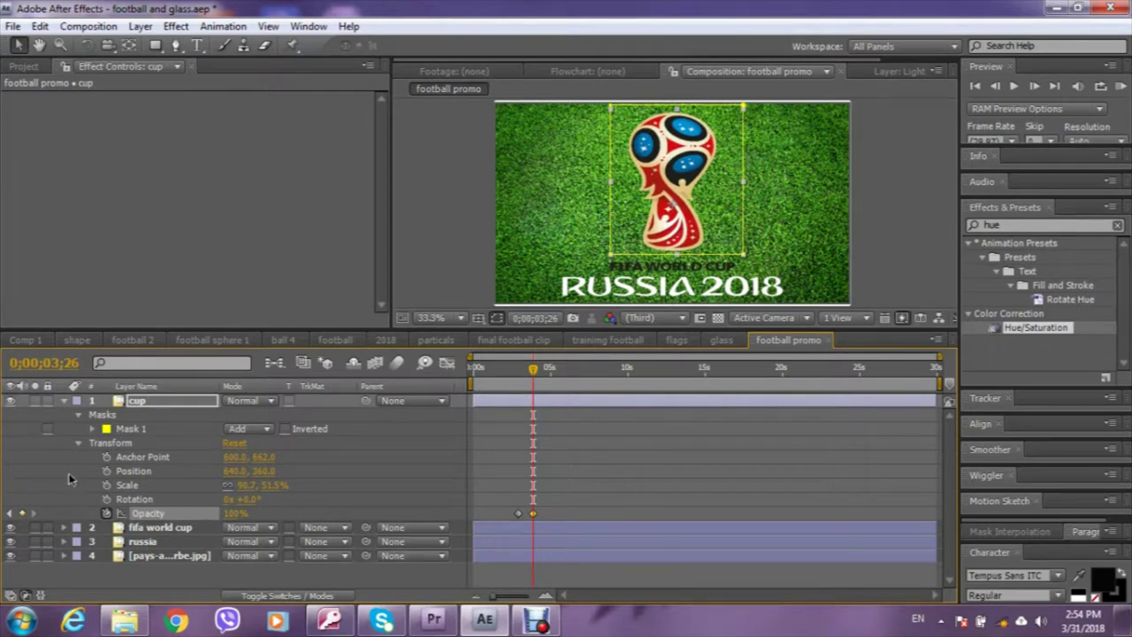
{"action": "left_click", "coordinate": [63, 403]}
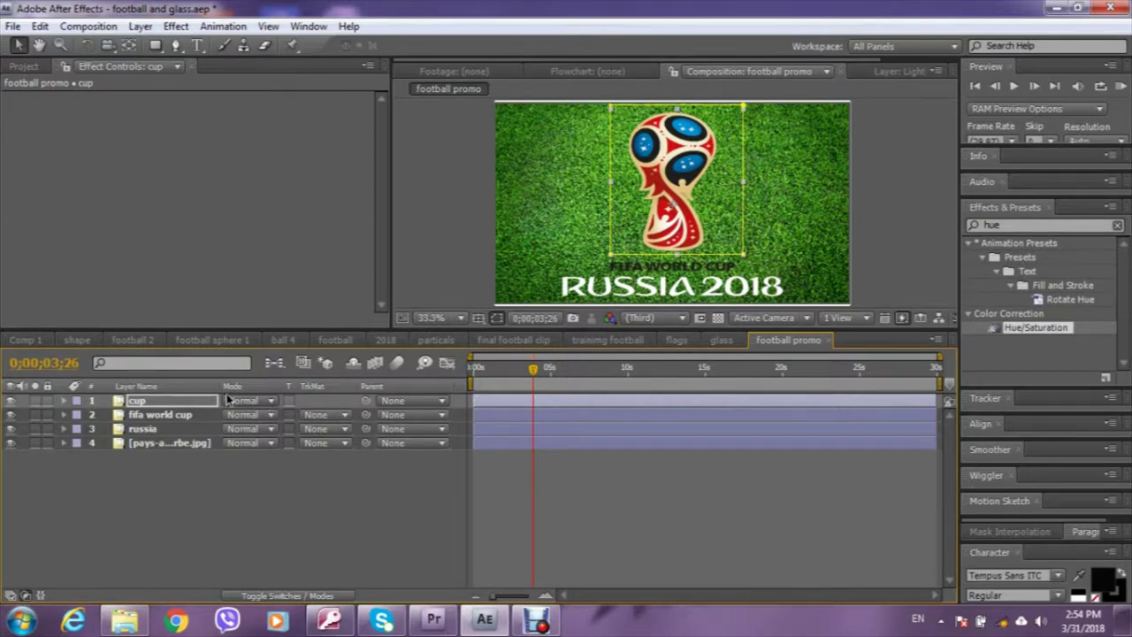
{"action": "left_click", "coordinate": [249, 402]}
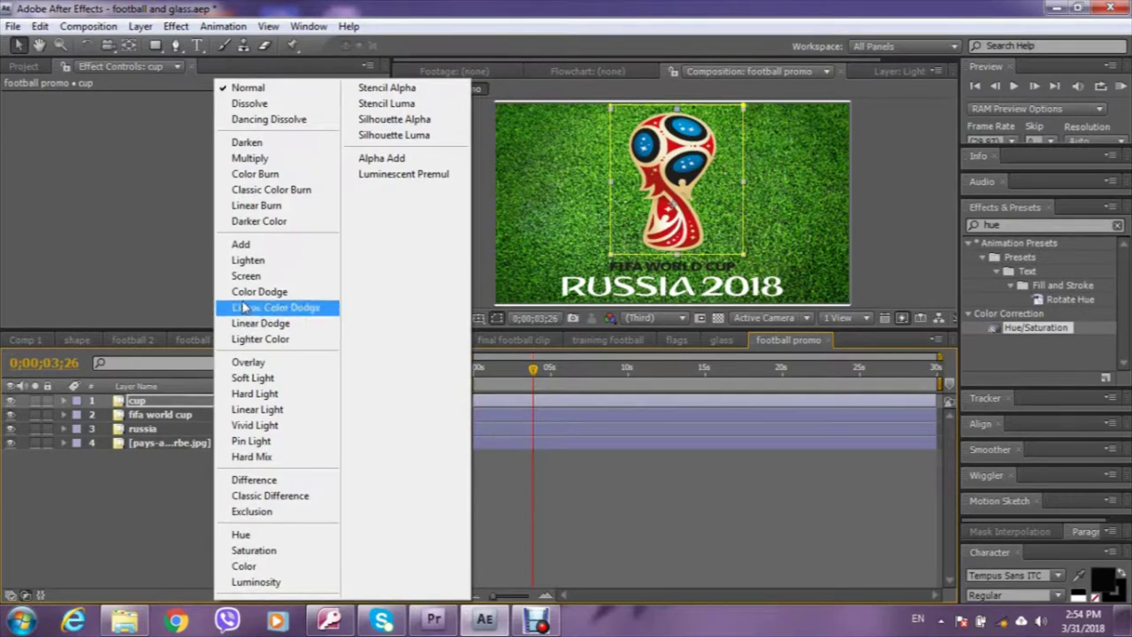
Set the cup layer's blend mode to Darken so the grass texture shows through.
{"action": "left_click", "coordinate": [264, 143]}
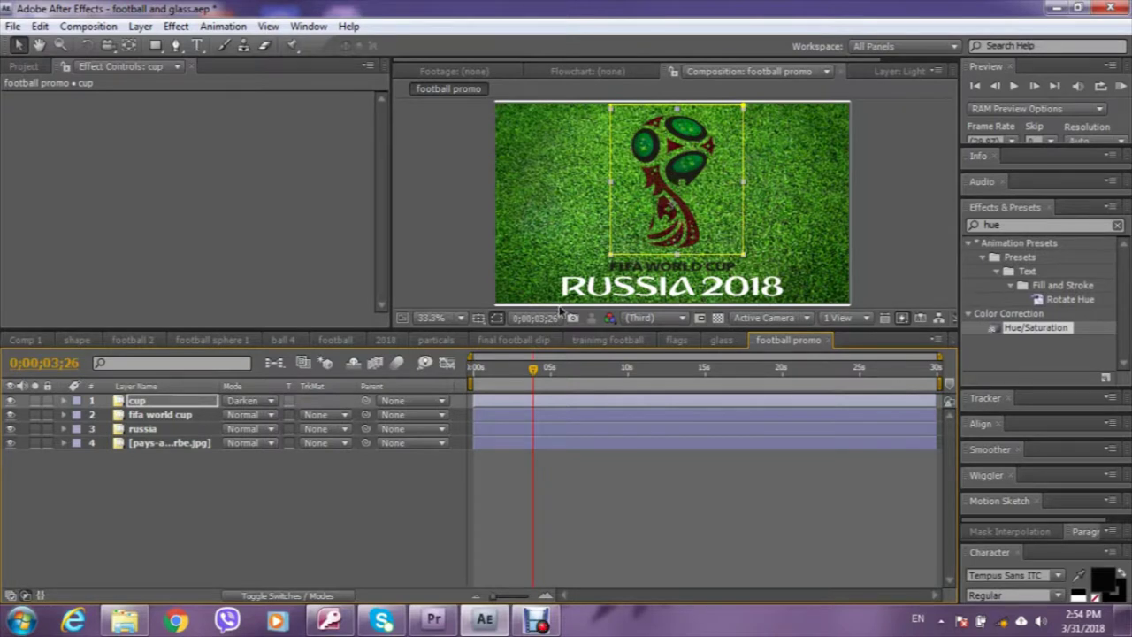
{"action": "left_click", "coordinate": [280, 472]}
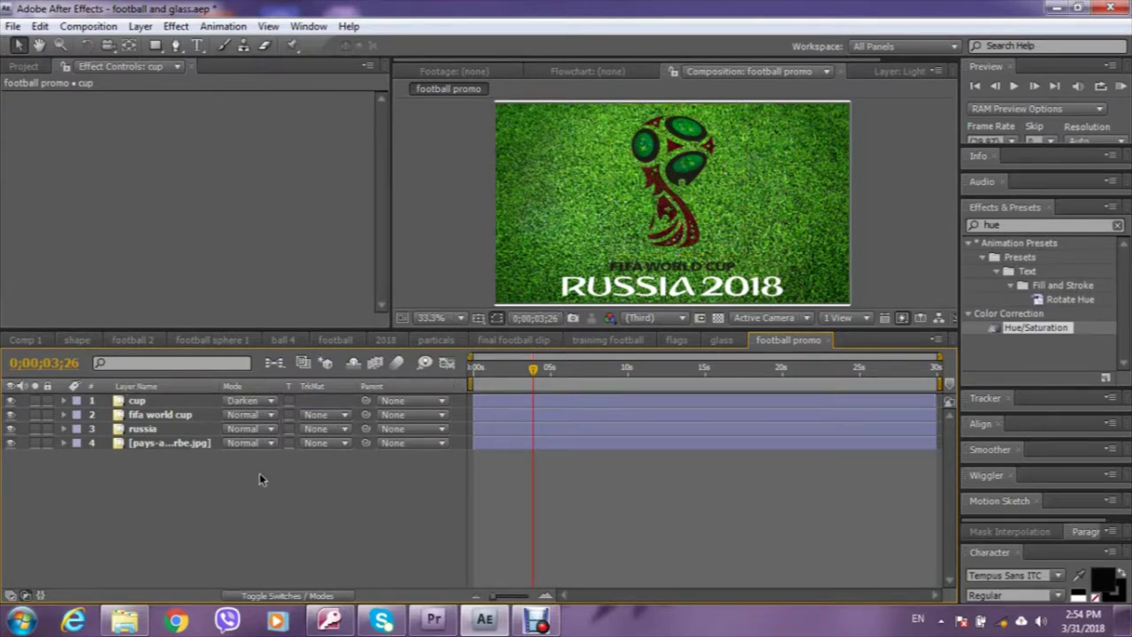
{"action": "left_click", "coordinate": [171, 414]}
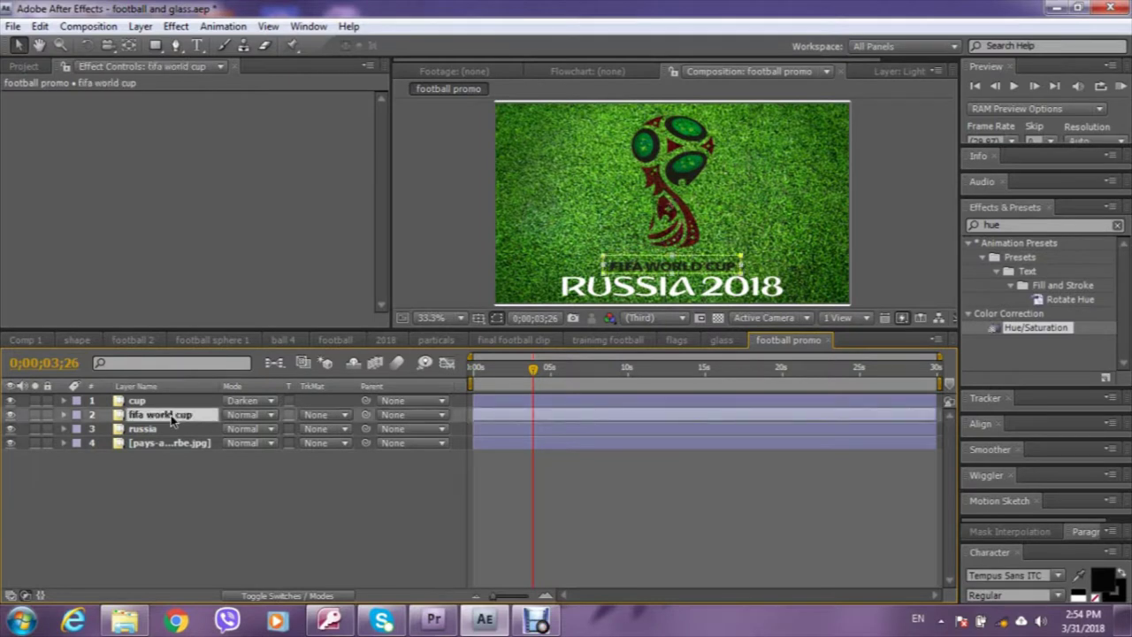
On the fifa world cup layer, keyframe Opacity at 0% at 4;01.
{"action": "left_click", "coordinate": [63, 415]}
{"action": "left_click_drag", "start_coordinate": [535, 371], "coordinate": [509, 378]}
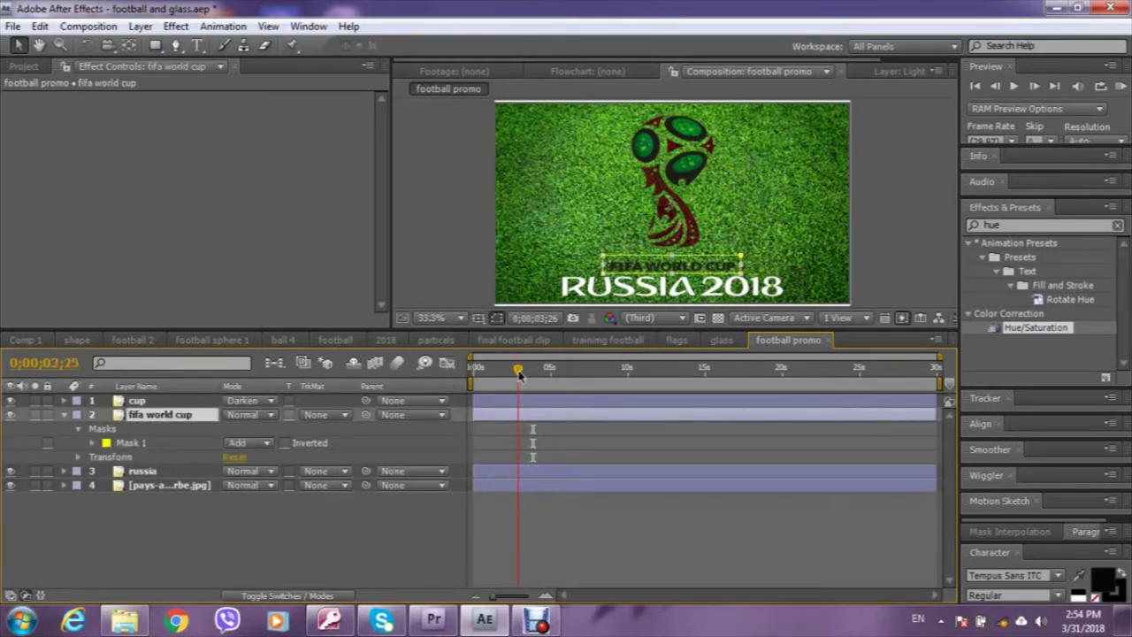
{"action": "key", "text": "space"}
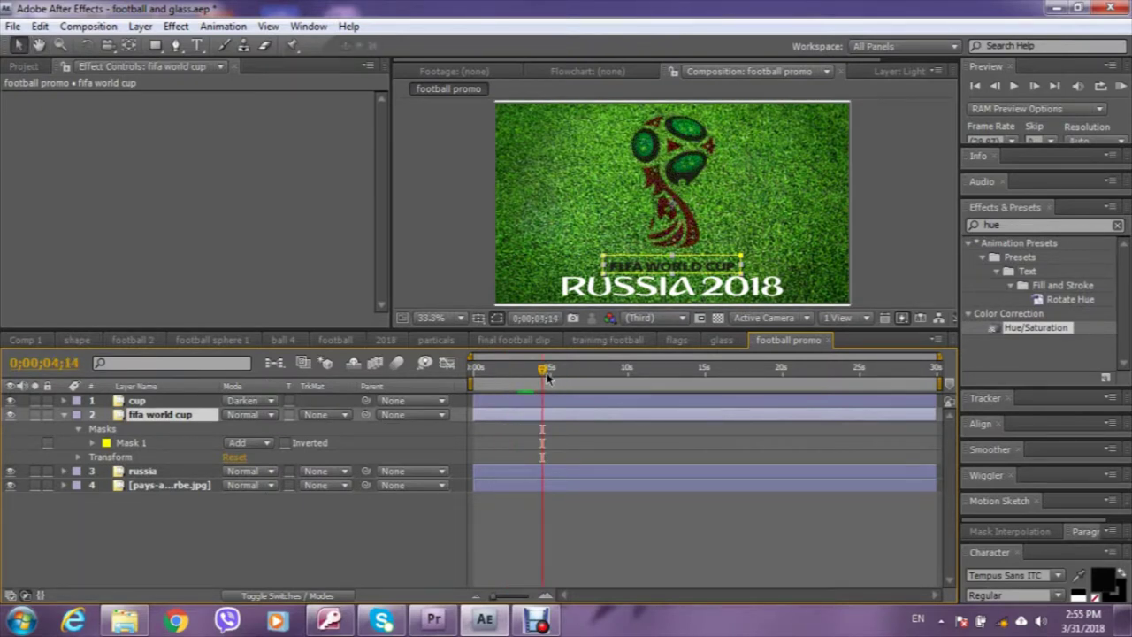
{"action": "left_click_drag", "start_coordinate": [546, 373], "coordinate": [535, 372]}
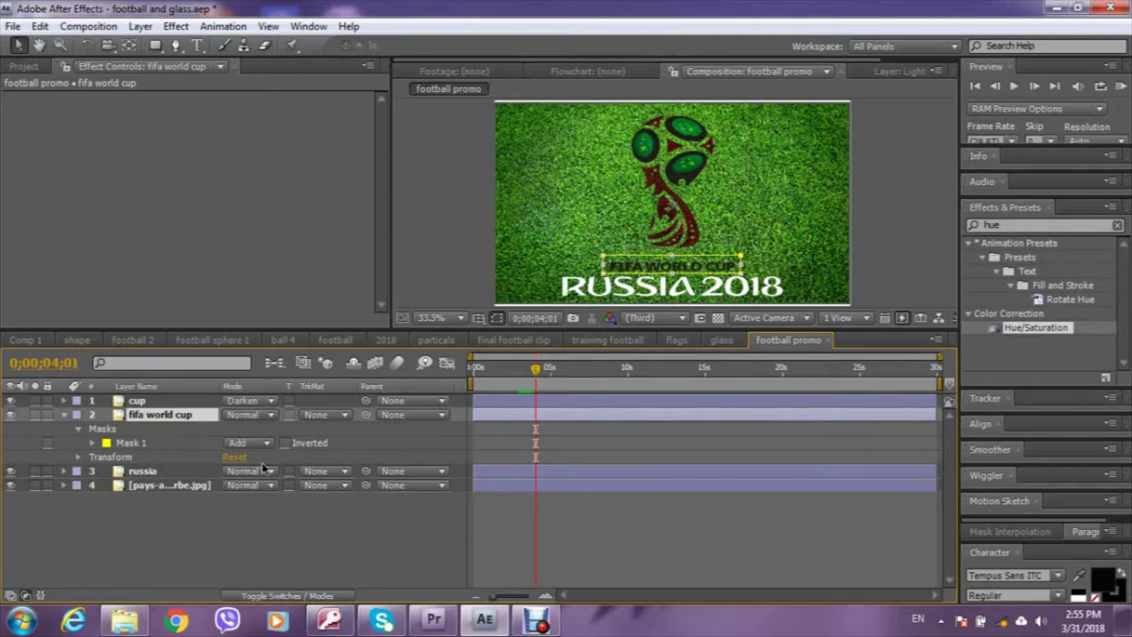
{"action": "left_click", "coordinate": [78, 457]}
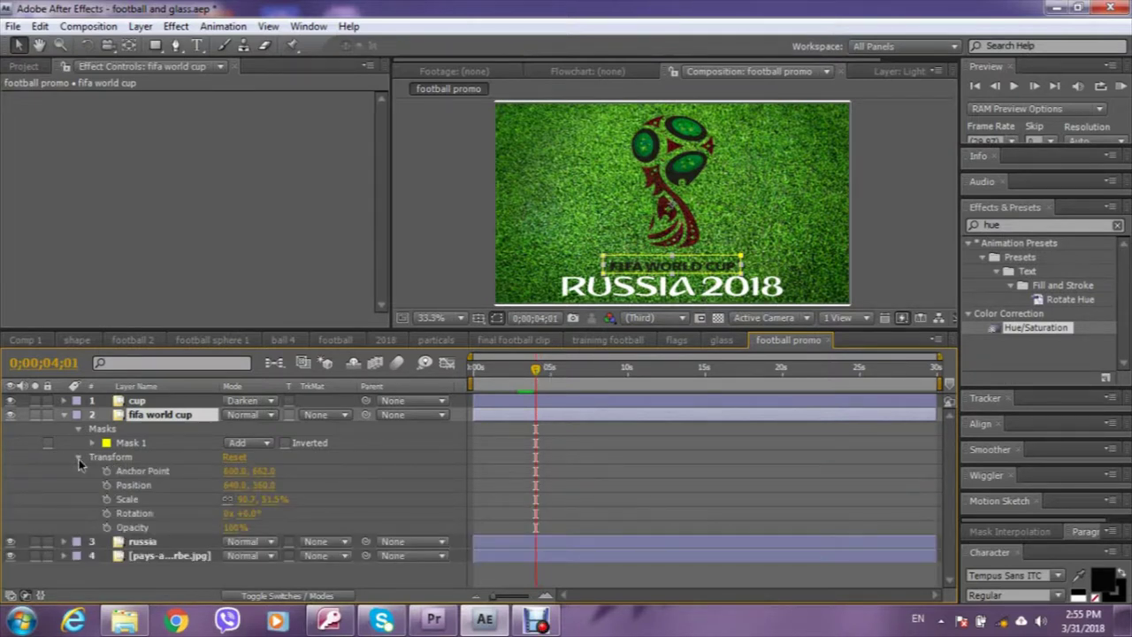
{"action": "left_click", "coordinate": [107, 527]}
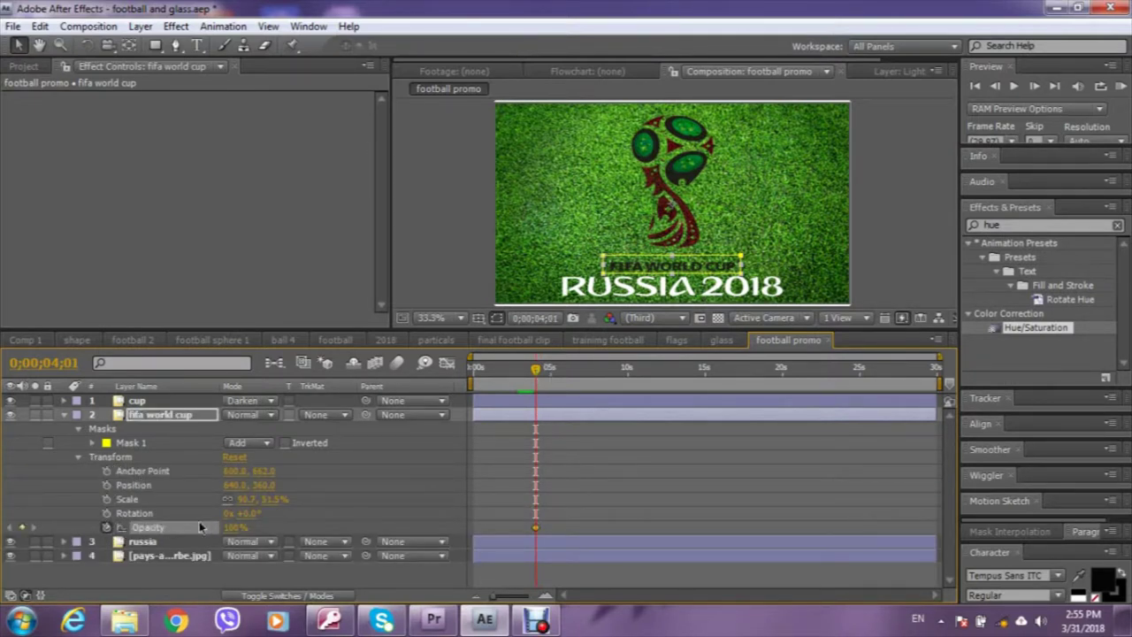
{"action": "left_click_drag", "start_coordinate": [230, 528], "coordinate": [173, 534]}
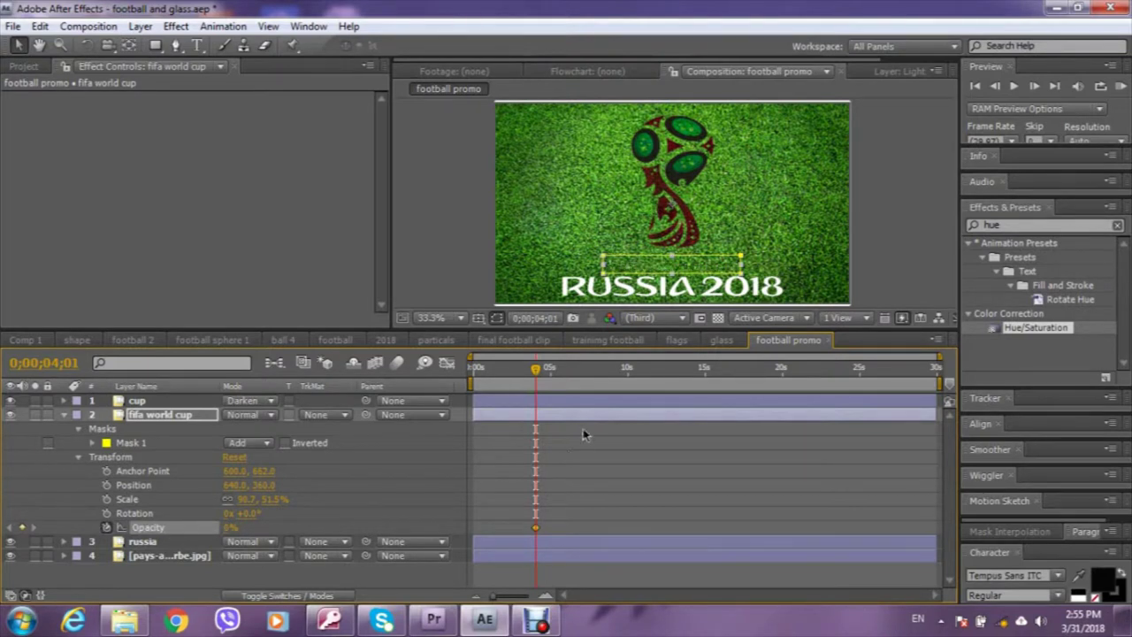
Add a 100% Opacity keyframe, shift it to about 4;23, and collapse the layer.
{"action": "left_click_drag", "start_coordinate": [538, 383], "coordinate": [550, 383]}
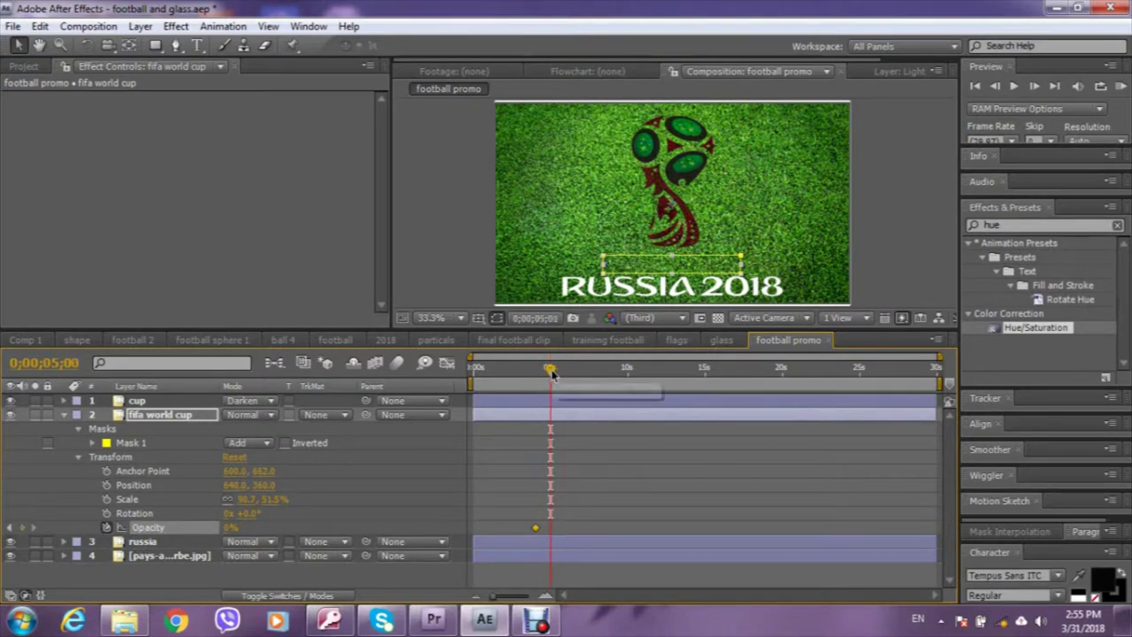
{"action": "left_click_drag", "start_coordinate": [230, 528], "coordinate": [420, 513]}
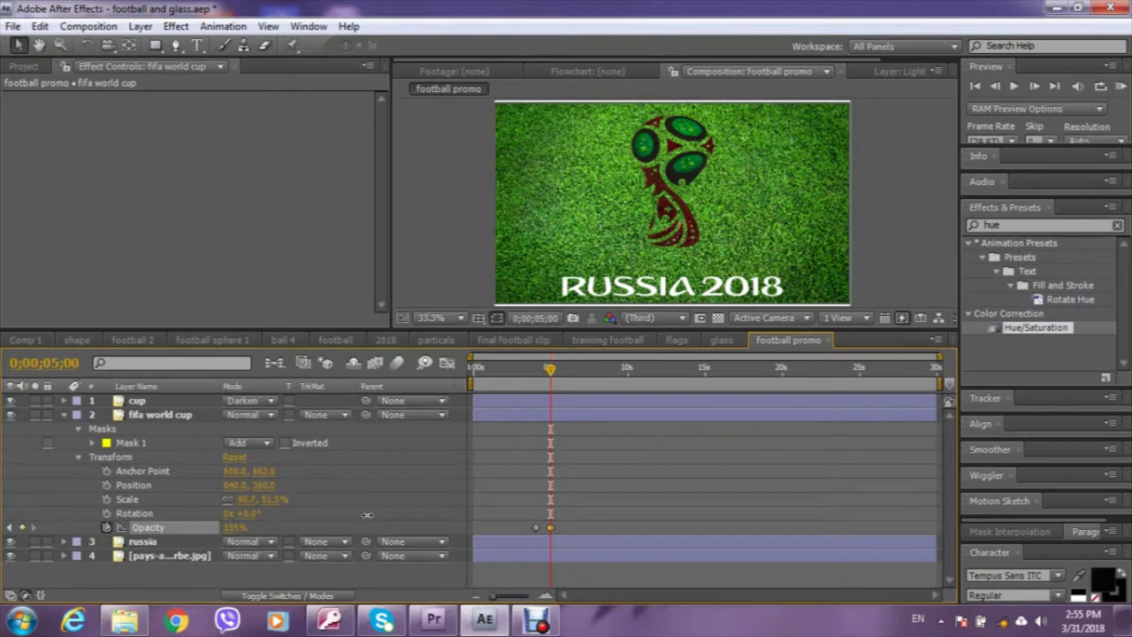
{"action": "left_click_drag", "start_coordinate": [550, 372], "coordinate": [542, 374]}
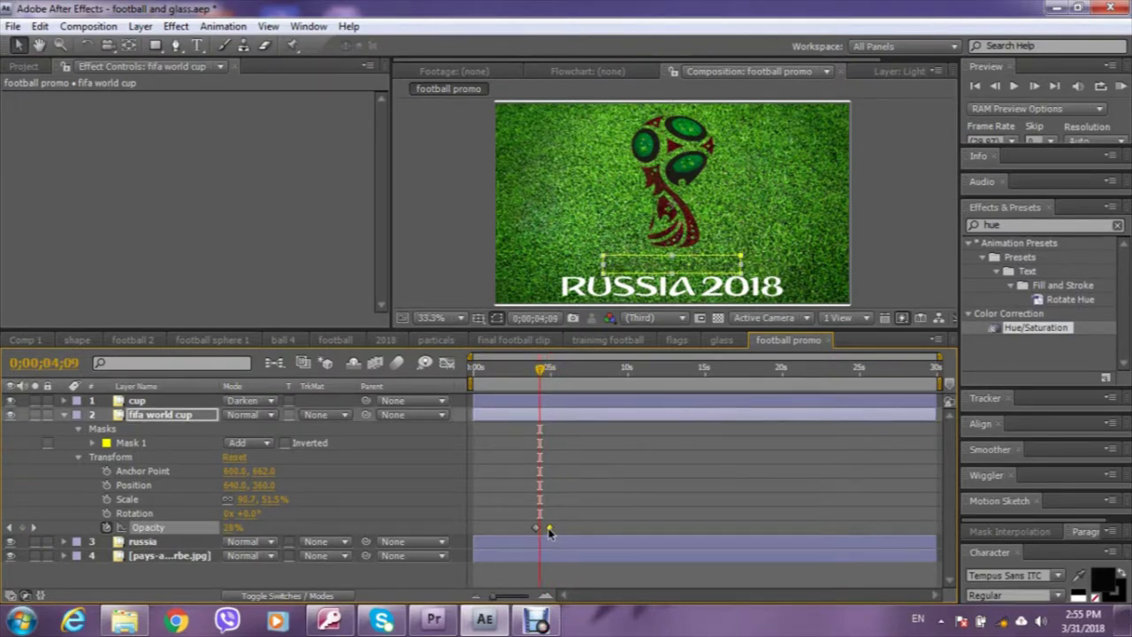
{"action": "left_click_drag", "start_coordinate": [549, 528], "coordinate": [545, 528]}
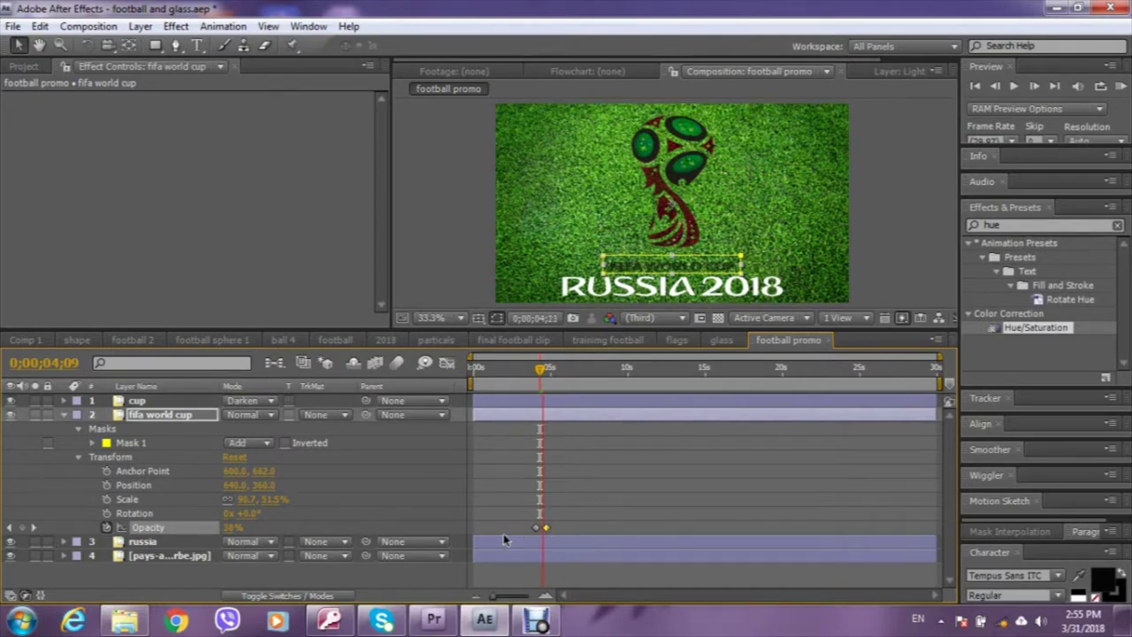
{"action": "left_click", "coordinate": [554, 373]}
{"action": "left_click", "coordinate": [548, 374]}
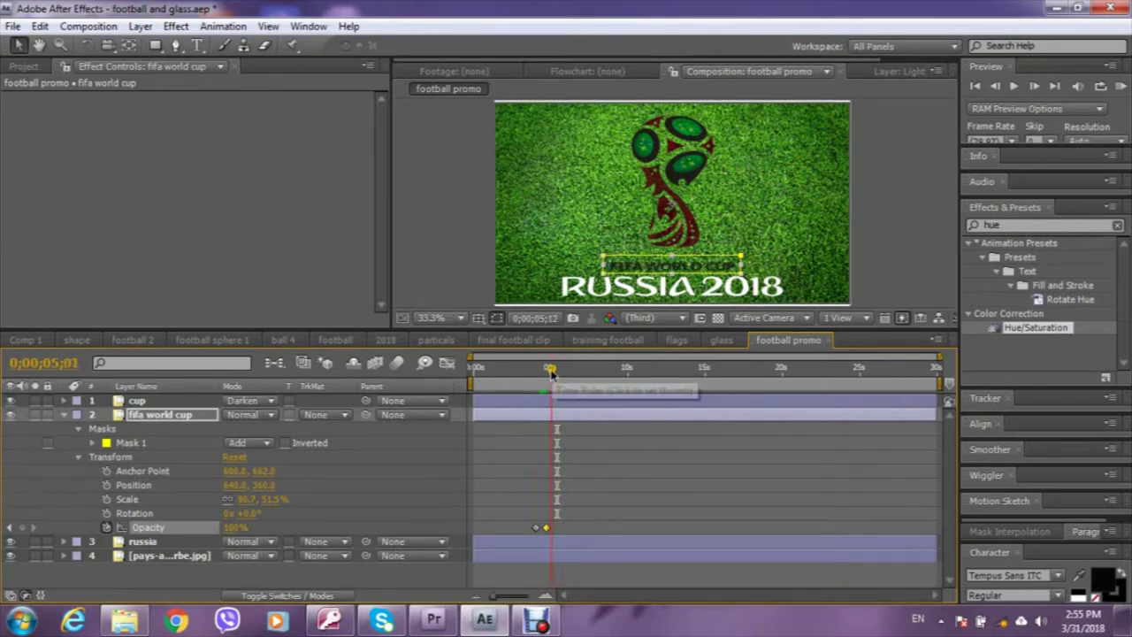
{"action": "left_click", "coordinate": [65, 414]}
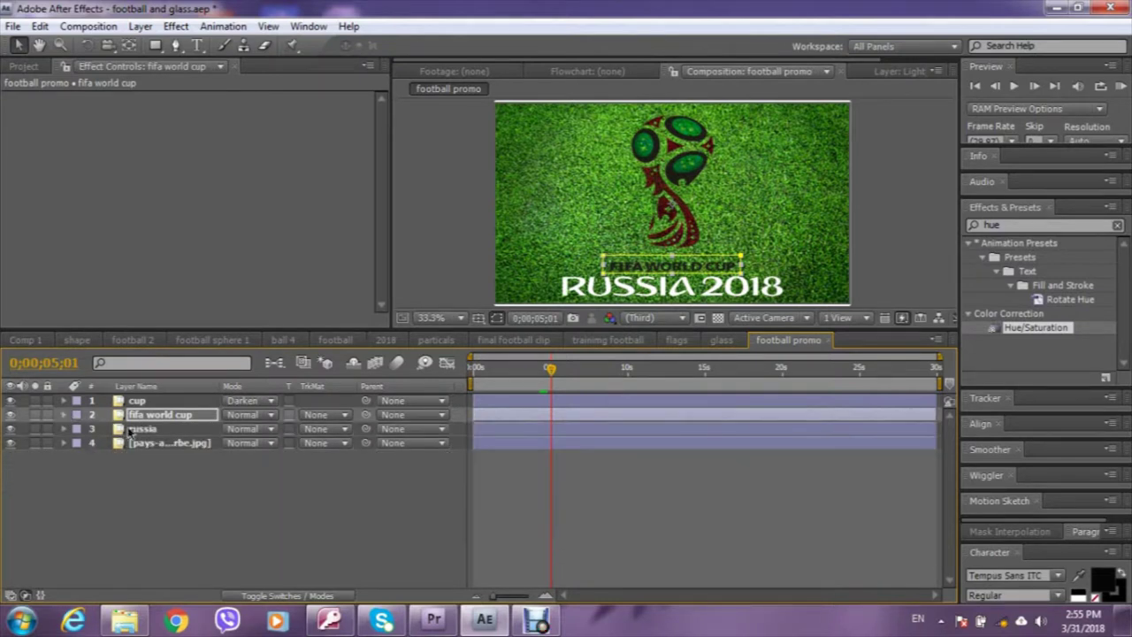
{"action": "left_click", "coordinate": [132, 429]}
Keyframe the russia Mask Path so RUSSIA 2018 wipes in between about 5;00 and 6;21.
{"action": "left_click", "coordinate": [65, 428]}
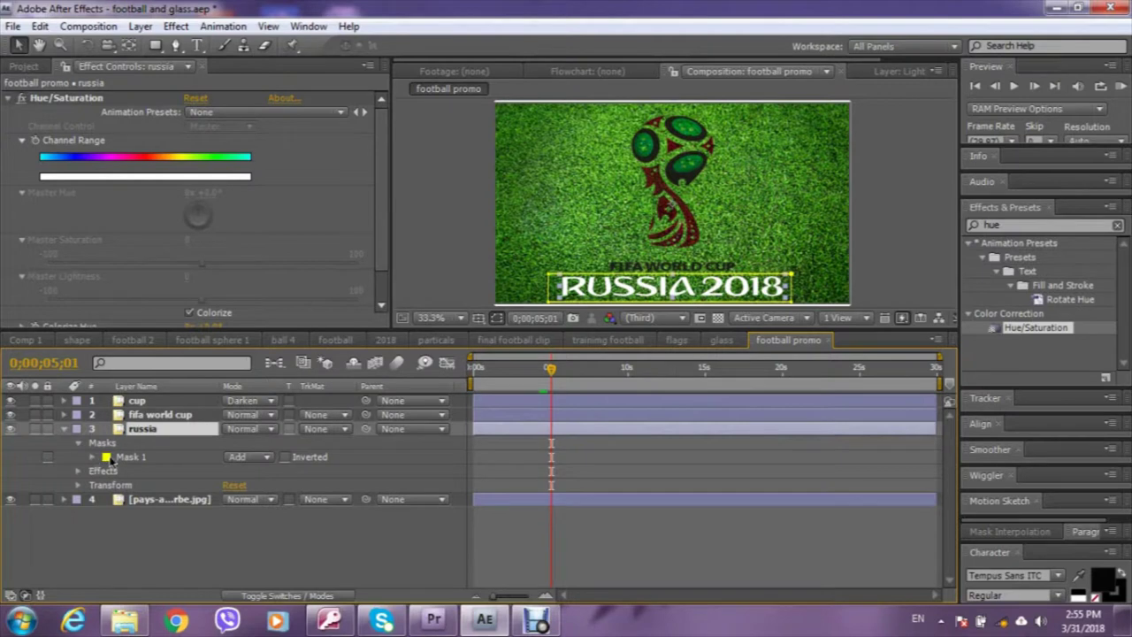
{"action": "left_click", "coordinate": [124, 457]}
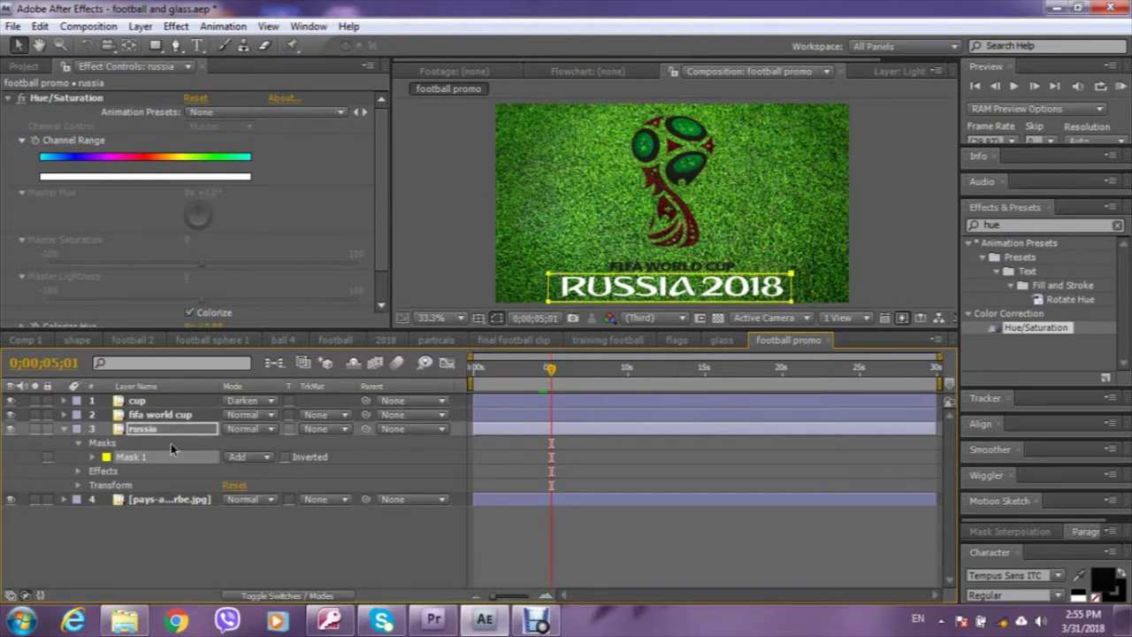
{"action": "left_click", "coordinate": [93, 457]}
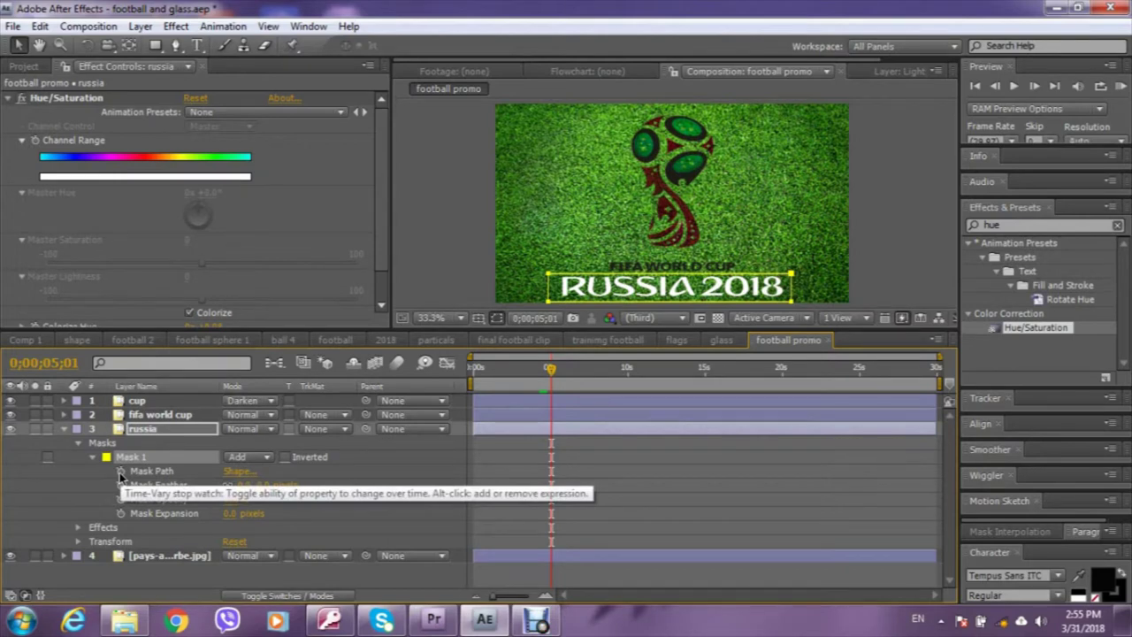
{"action": "left_click", "coordinate": [120, 472]}
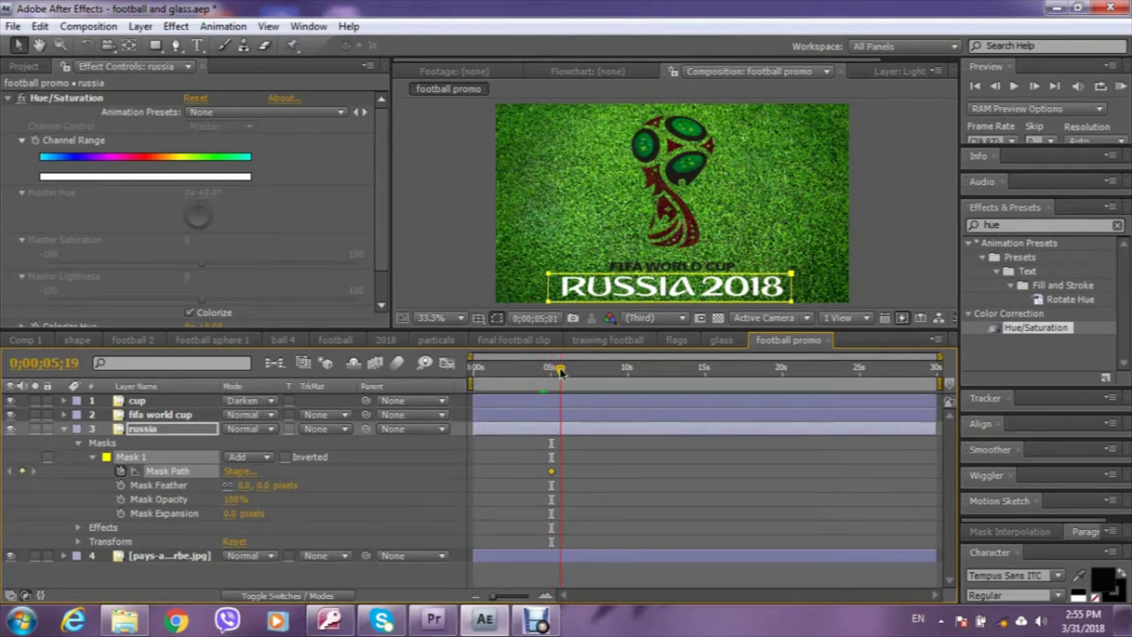
{"action": "left_click_drag", "start_coordinate": [551, 371], "coordinate": [577, 367]}
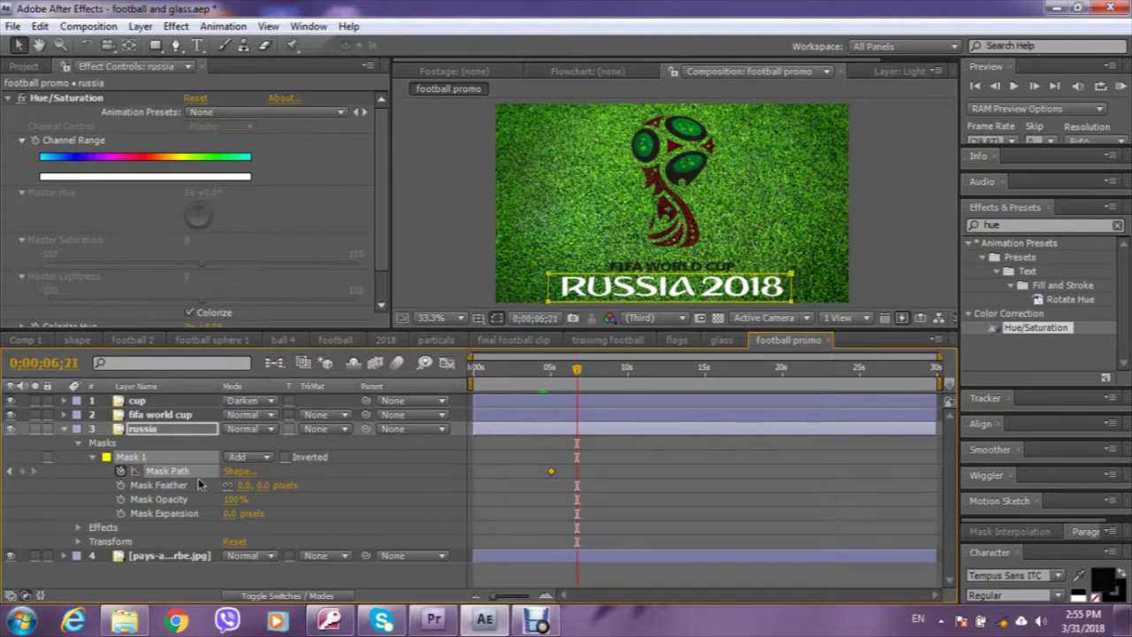
{"action": "left_click", "coordinate": [21, 473]}
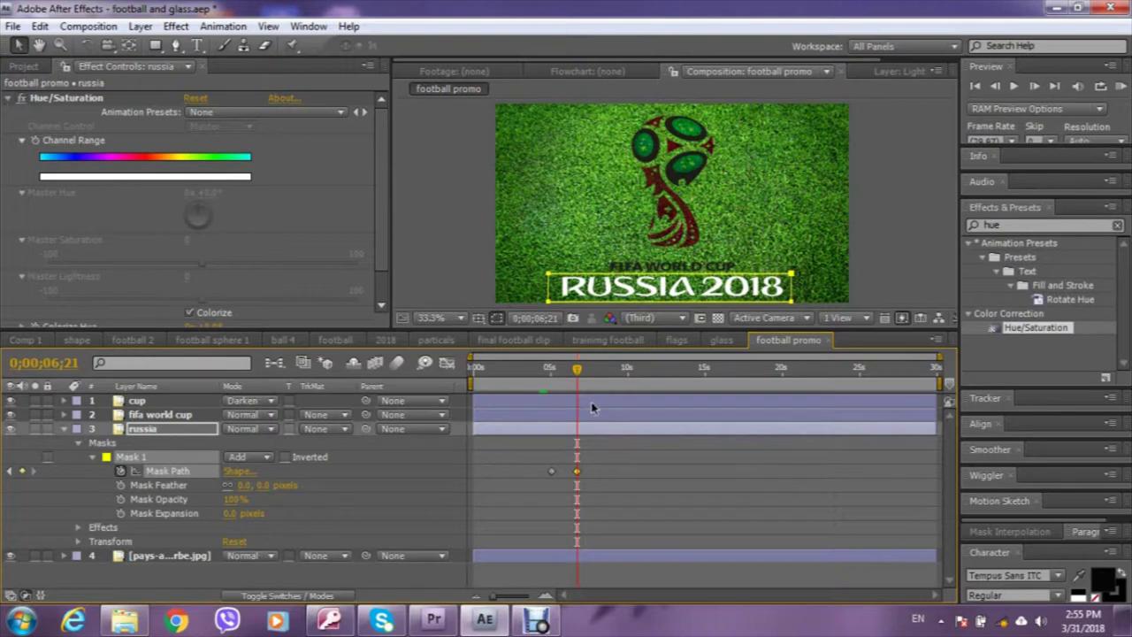
{"action": "left_click", "coordinate": [10, 471]}
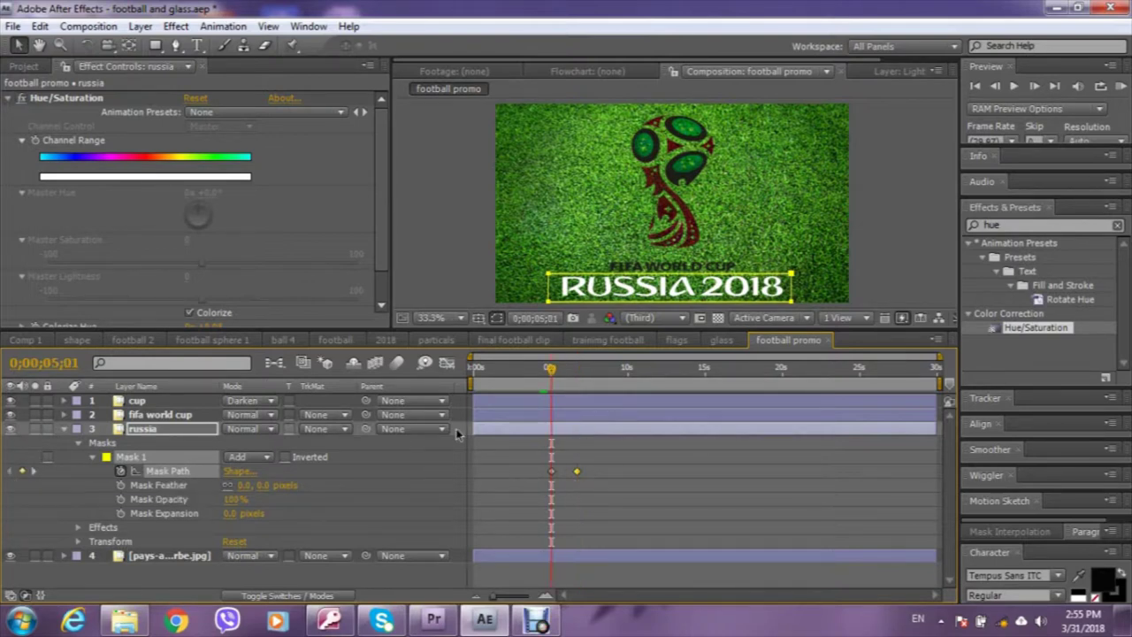
{"action": "left_click", "coordinate": [794, 297]}
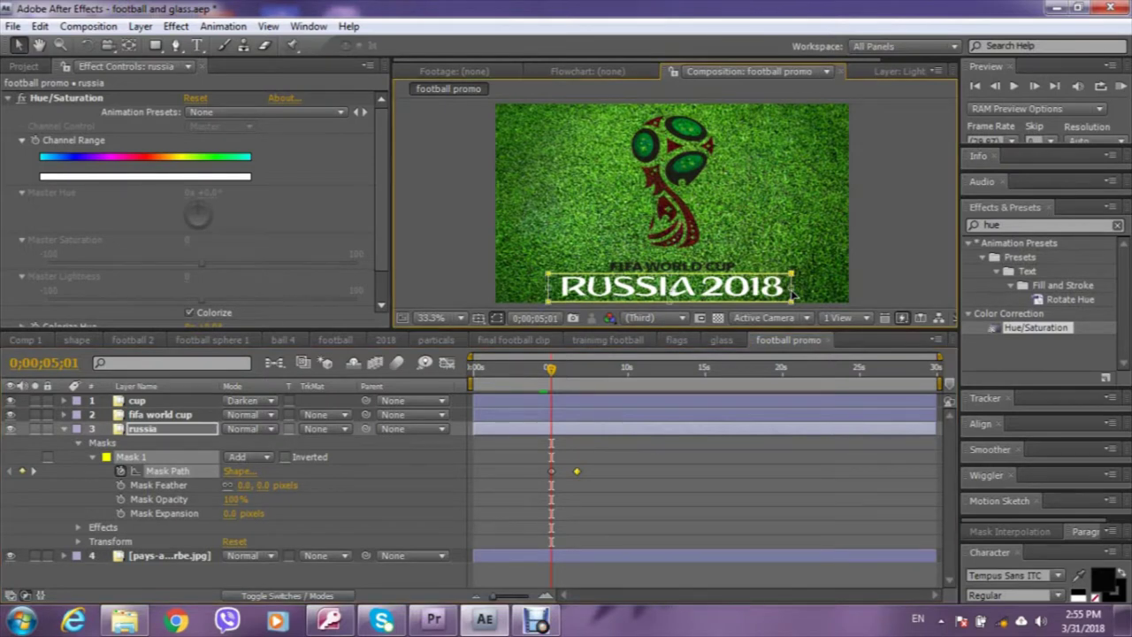
{"action": "left_click_drag", "start_coordinate": [792, 287], "coordinate": [556, 298]}
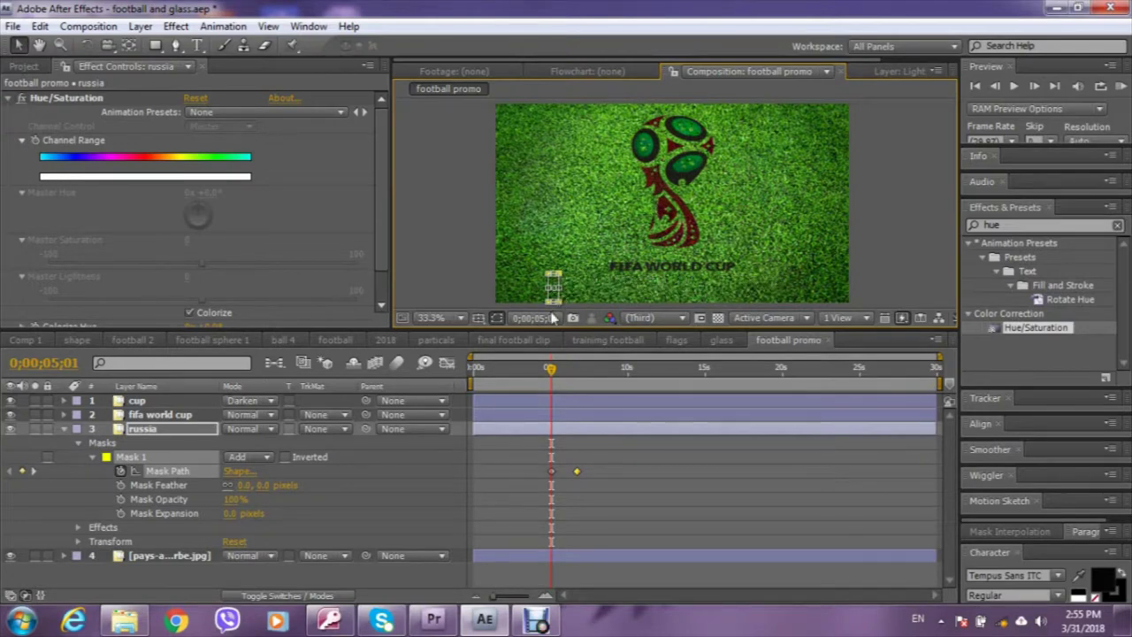
{"action": "key", "text": "space"}
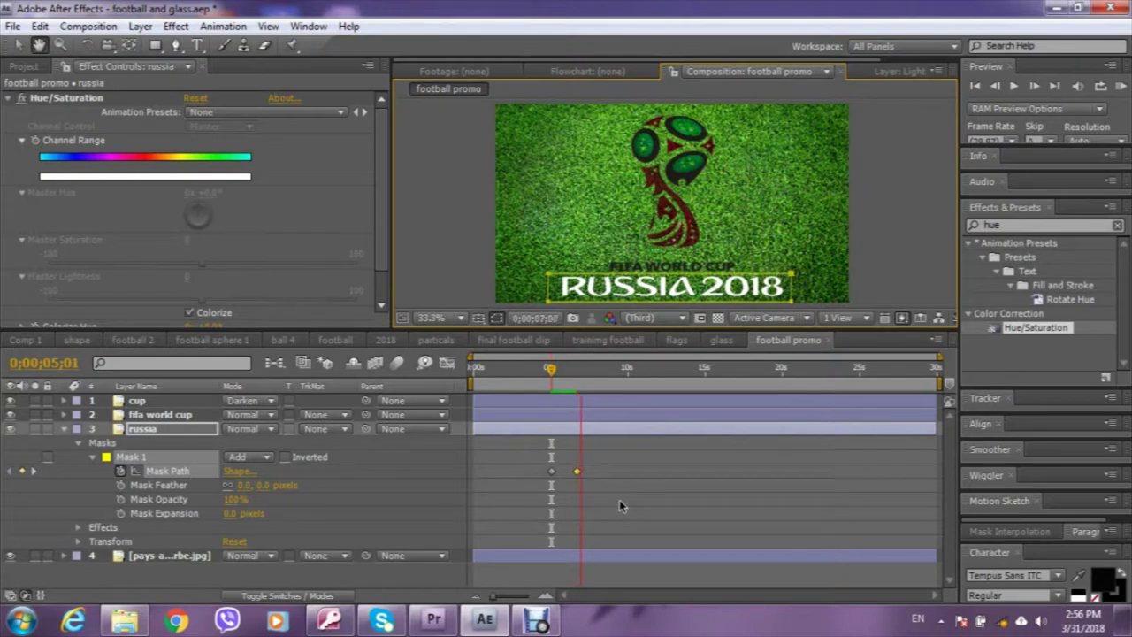
{"action": "key", "text": "space"}
Set Mask 1's feather to 50 pixels, preview the reveal, and collapse the layer.
{"action": "left_click", "coordinate": [563, 367]}
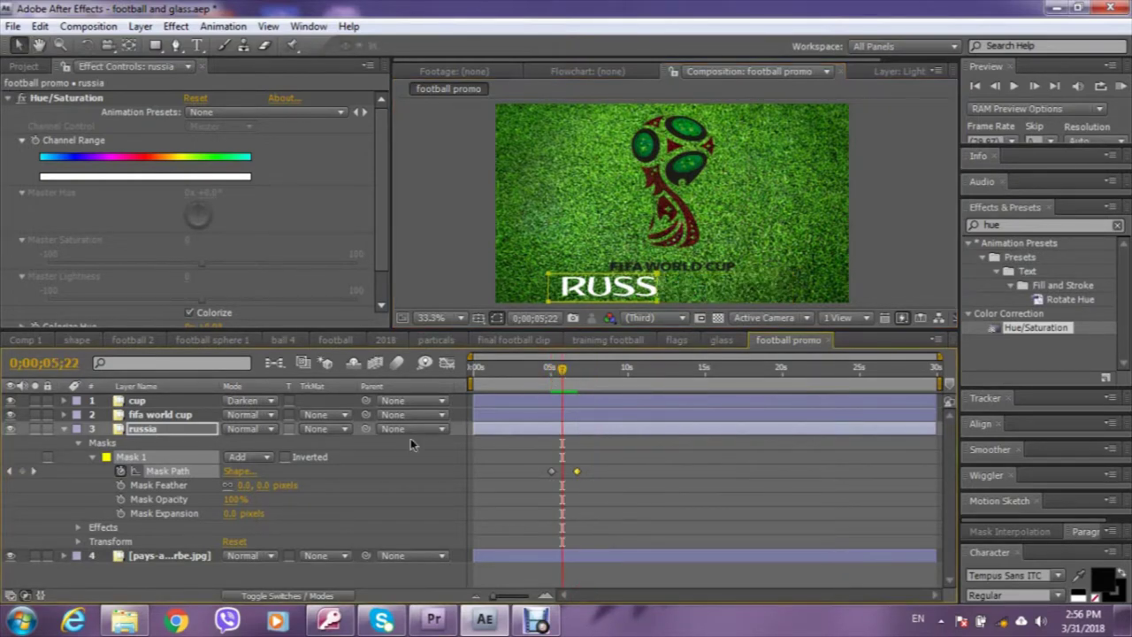
{"action": "left_click_drag", "start_coordinate": [250, 490], "coordinate": [262, 485]}
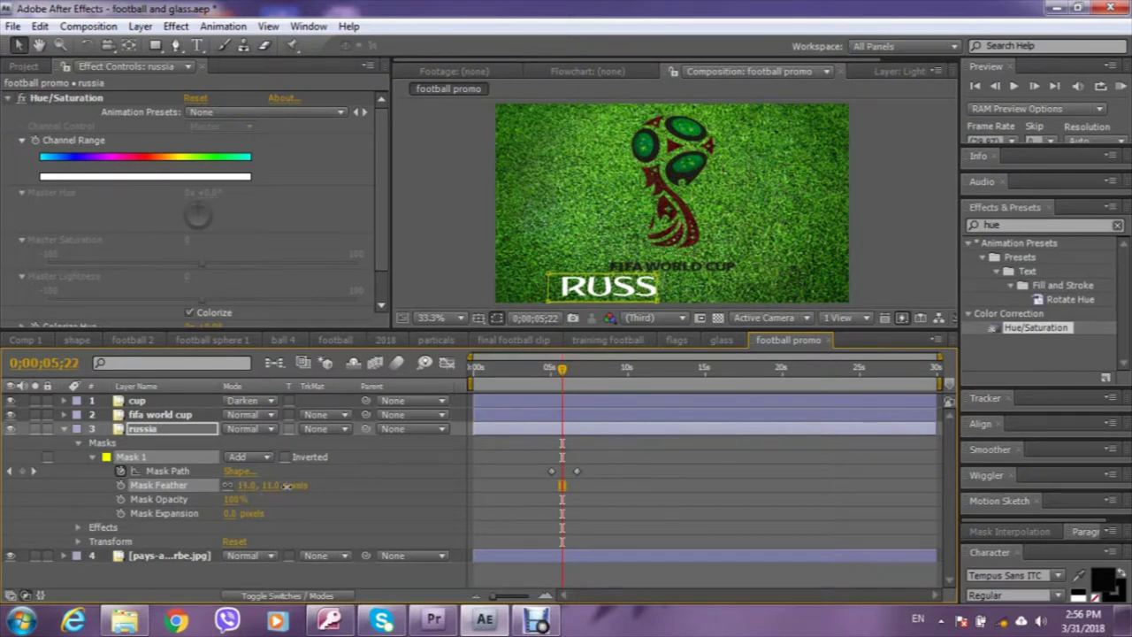
{"action": "left_click_drag", "start_coordinate": [287, 486], "coordinate": [326, 513]}
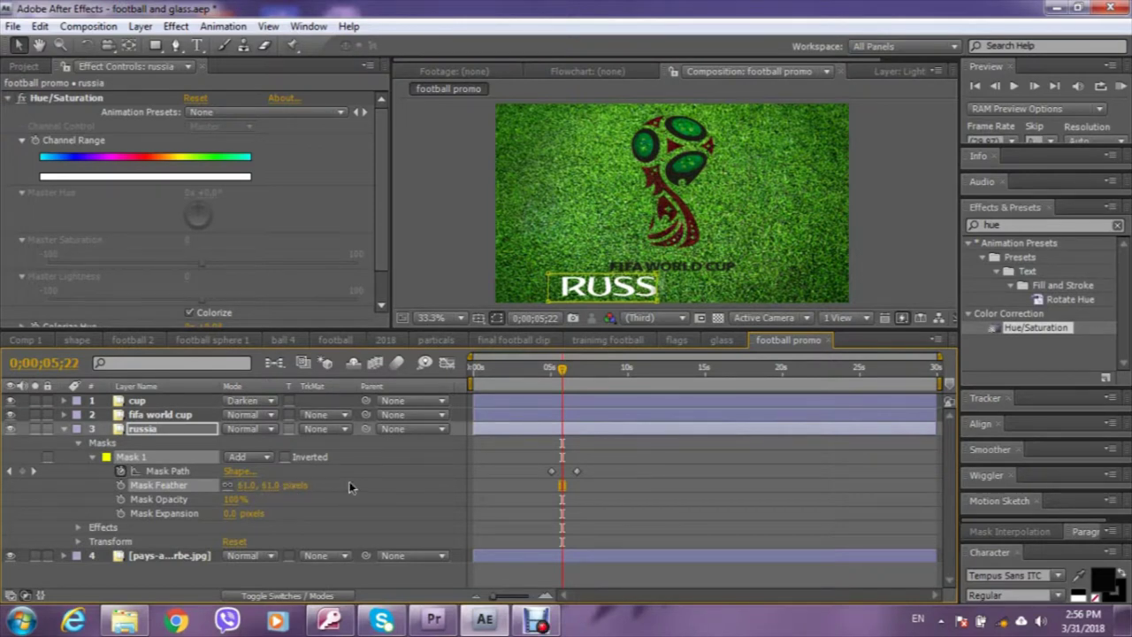
{"action": "left_click", "coordinate": [246, 489]}
{"action": "type", "text": "5"}
{"action": "type", "text": "0"}
{"action": "left_click", "coordinate": [345, 522]}
{"action": "key", "text": "space"}
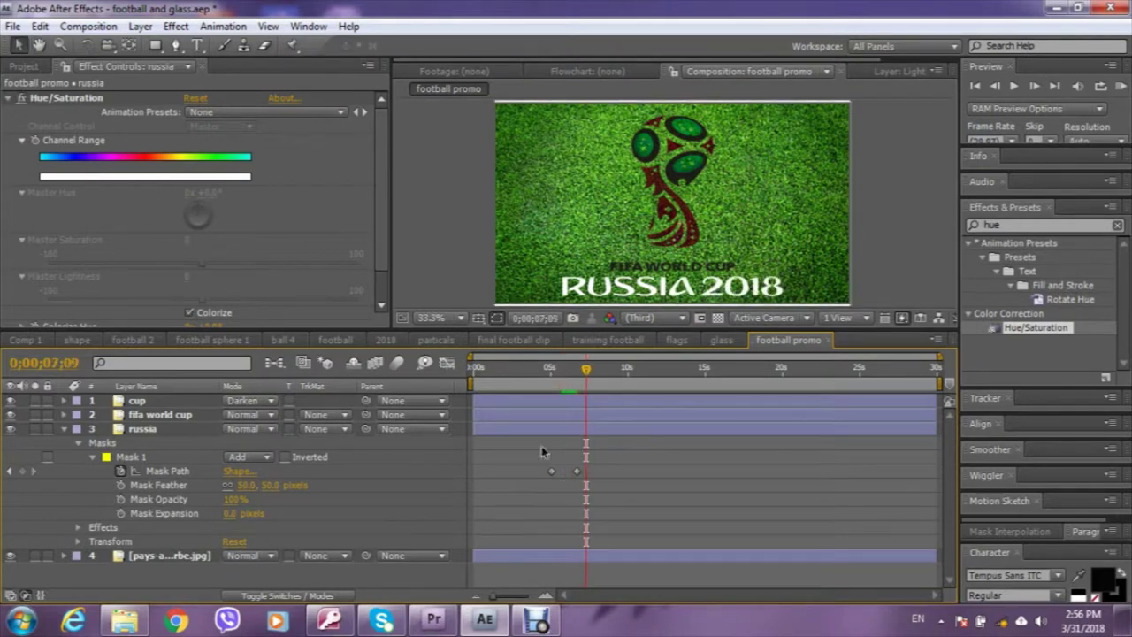
{"action": "left_click_drag", "start_coordinate": [566, 372], "coordinate": [550, 368]}
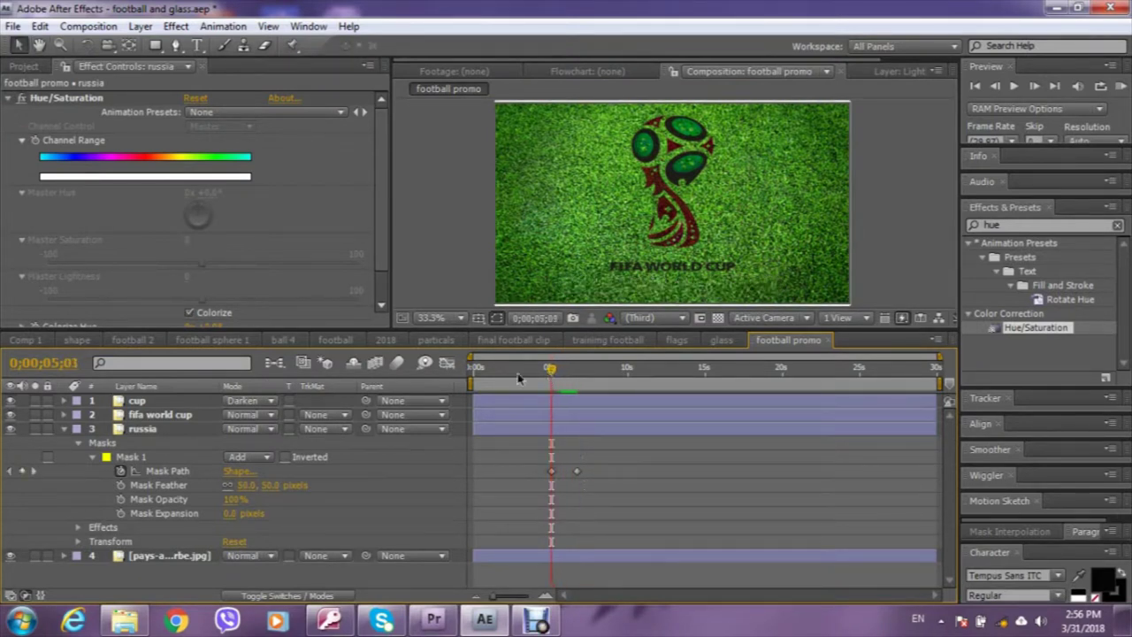
{"action": "left_click", "coordinate": [65, 430]}
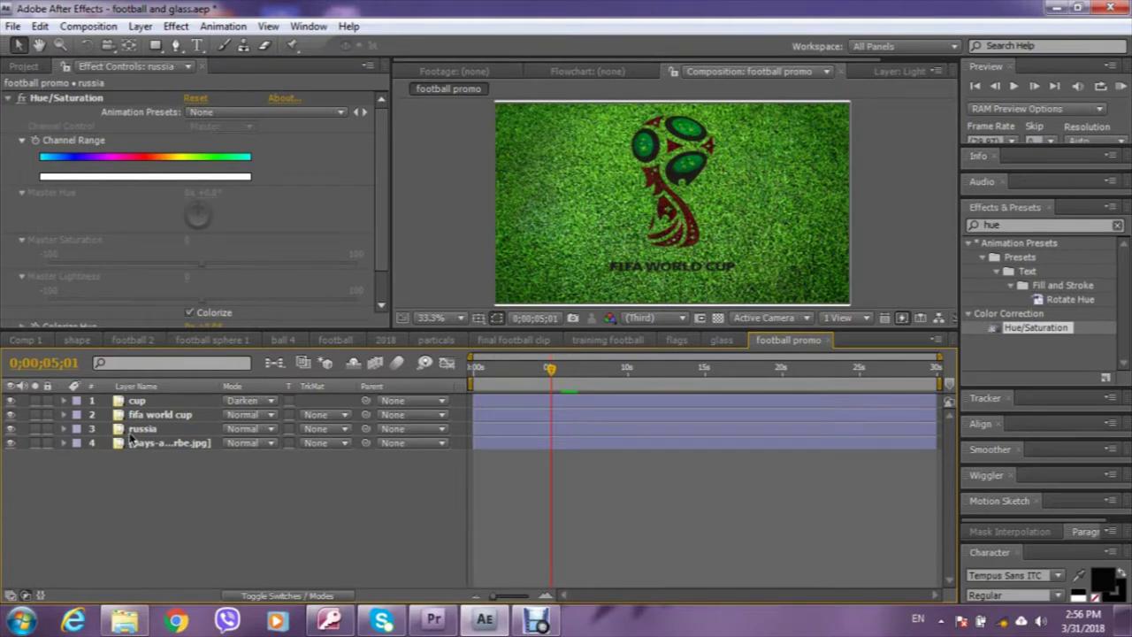
{"action": "left_click_drag", "start_coordinate": [103, 402], "coordinate": [116, 431]}
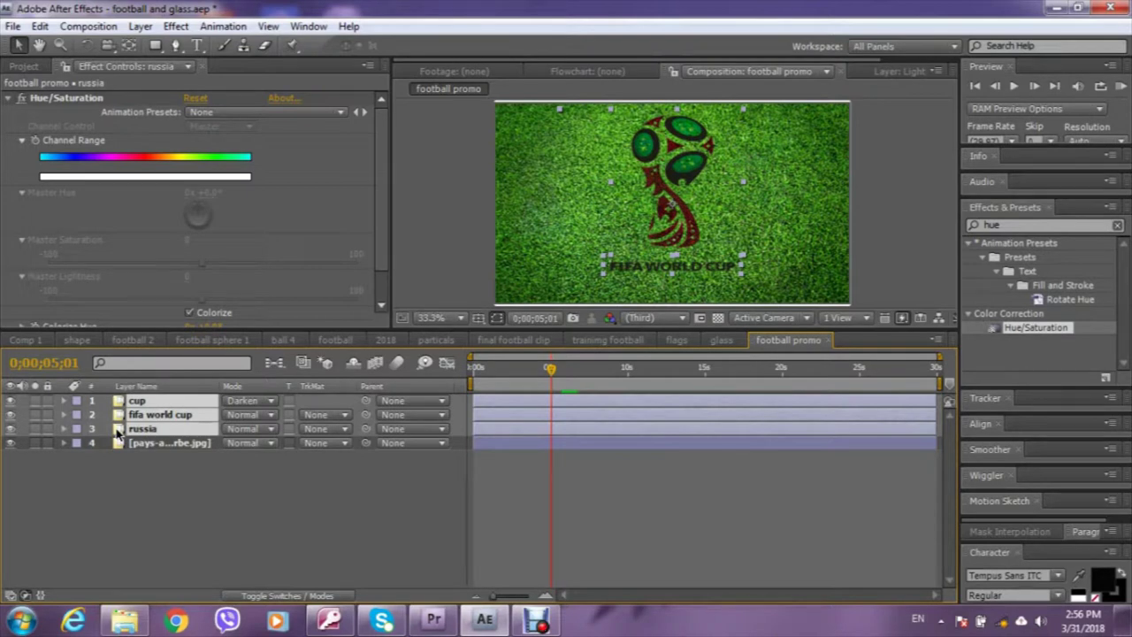
{"action": "left_click", "coordinate": [140, 26]}
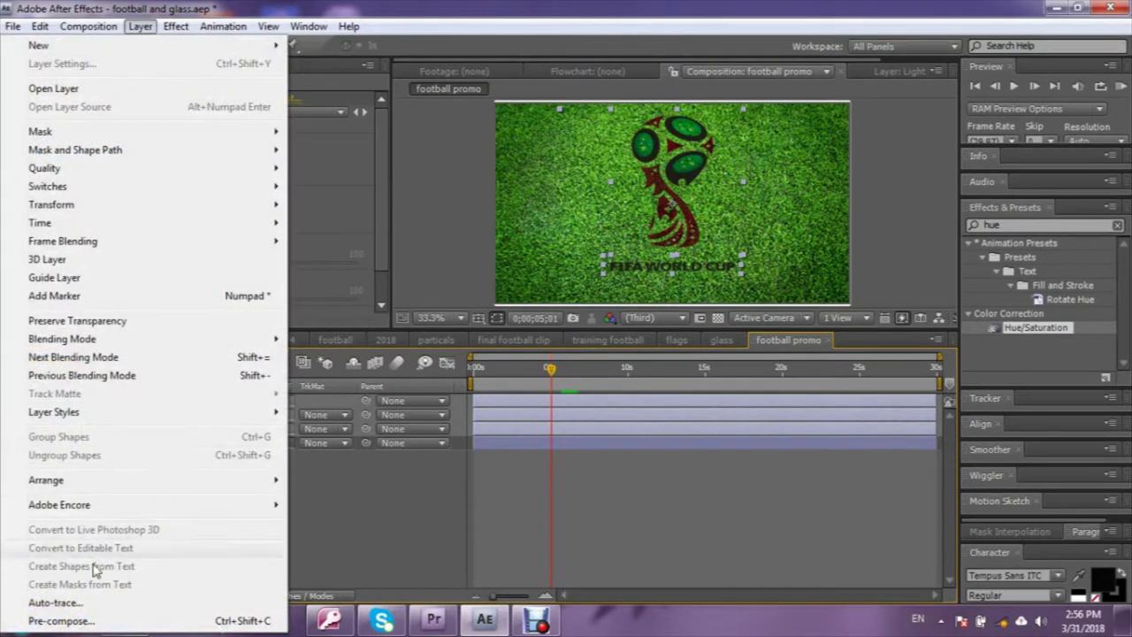
{"action": "left_click", "coordinate": [94, 621]}
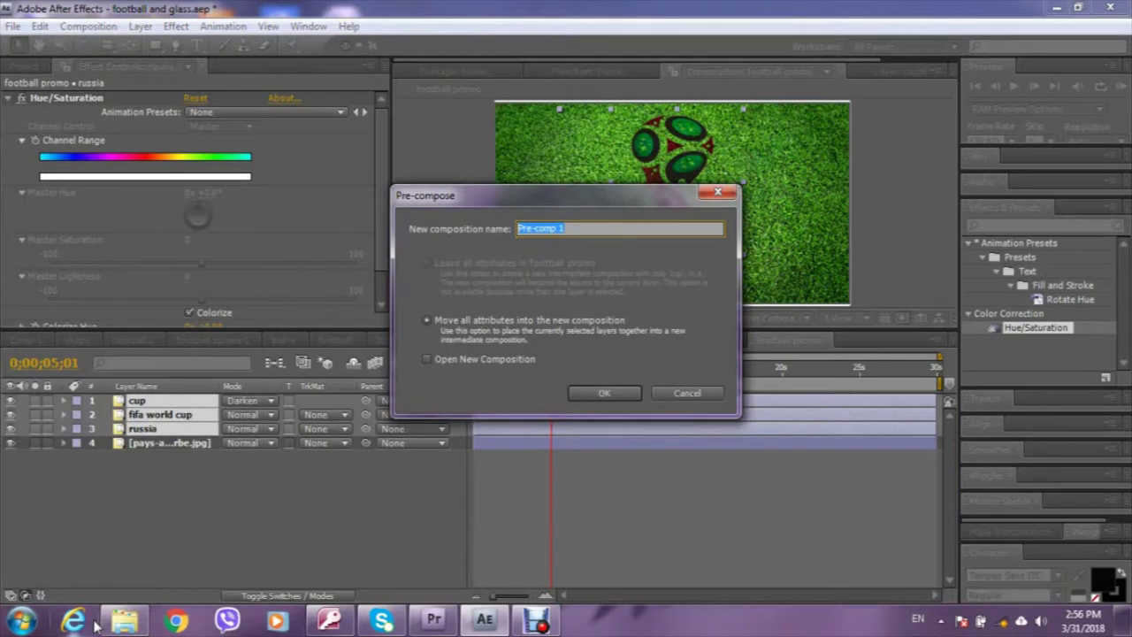
{"action": "type", "text": "logo"}
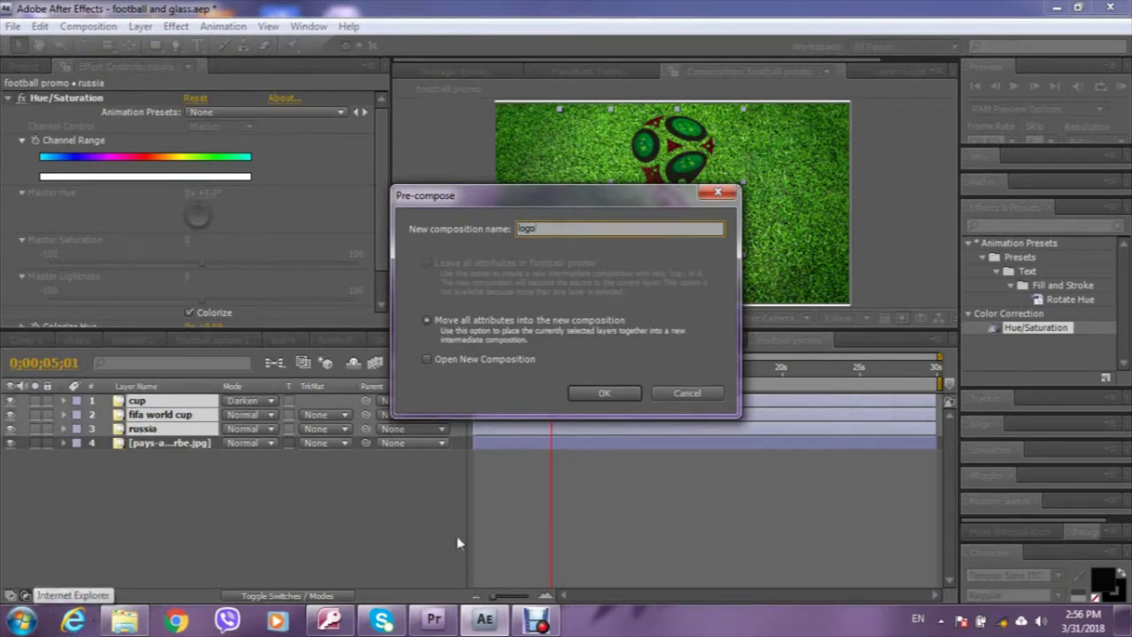
{"action": "left_click", "coordinate": [596, 394]}
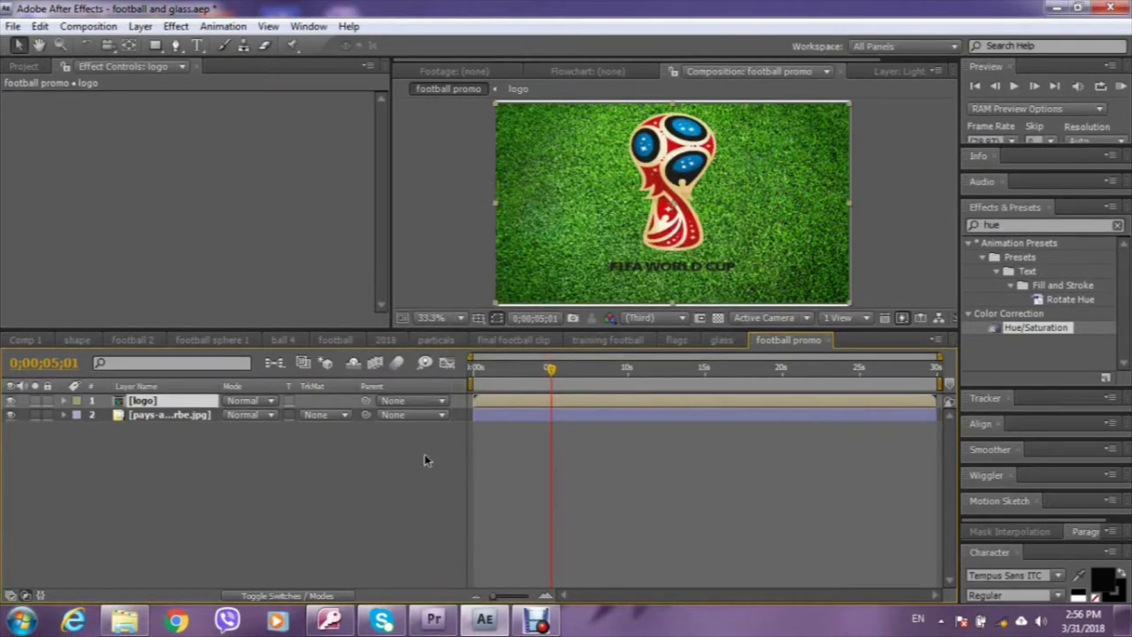
{"action": "double_click", "coordinate": [138, 401]}
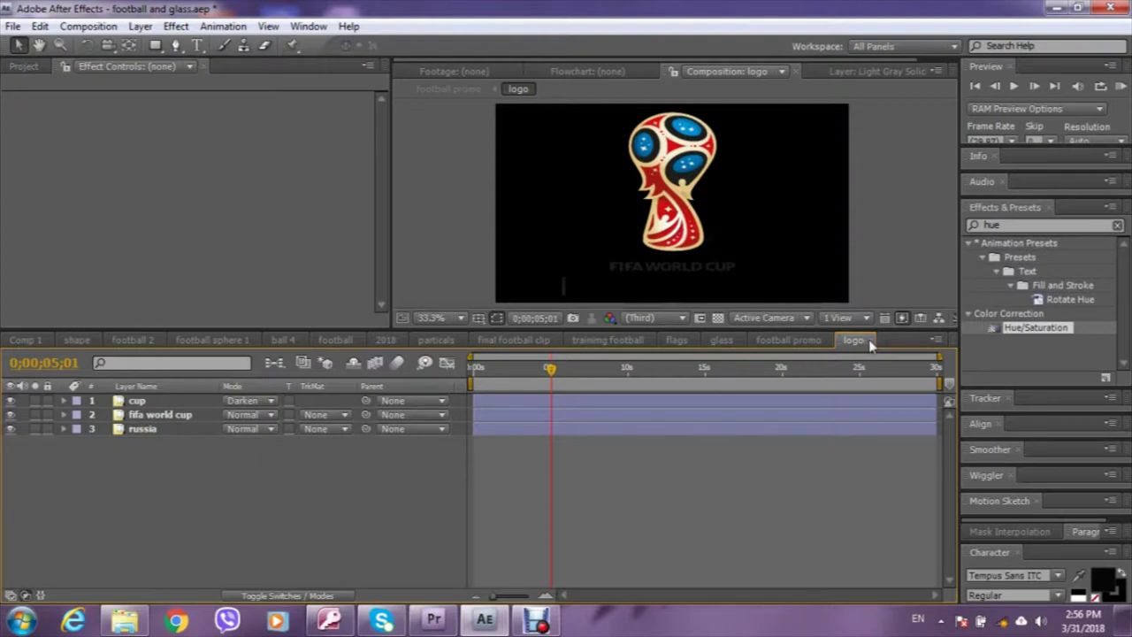
{"action": "left_click", "coordinate": [870, 342]}
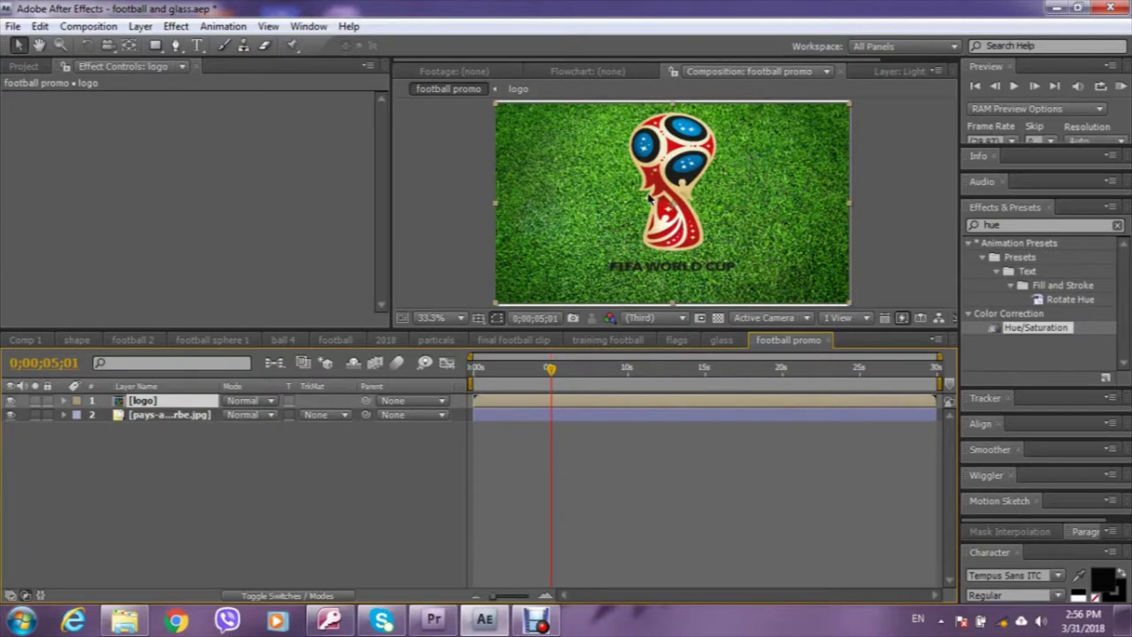
{"action": "key", "text": "ctrl+z"}
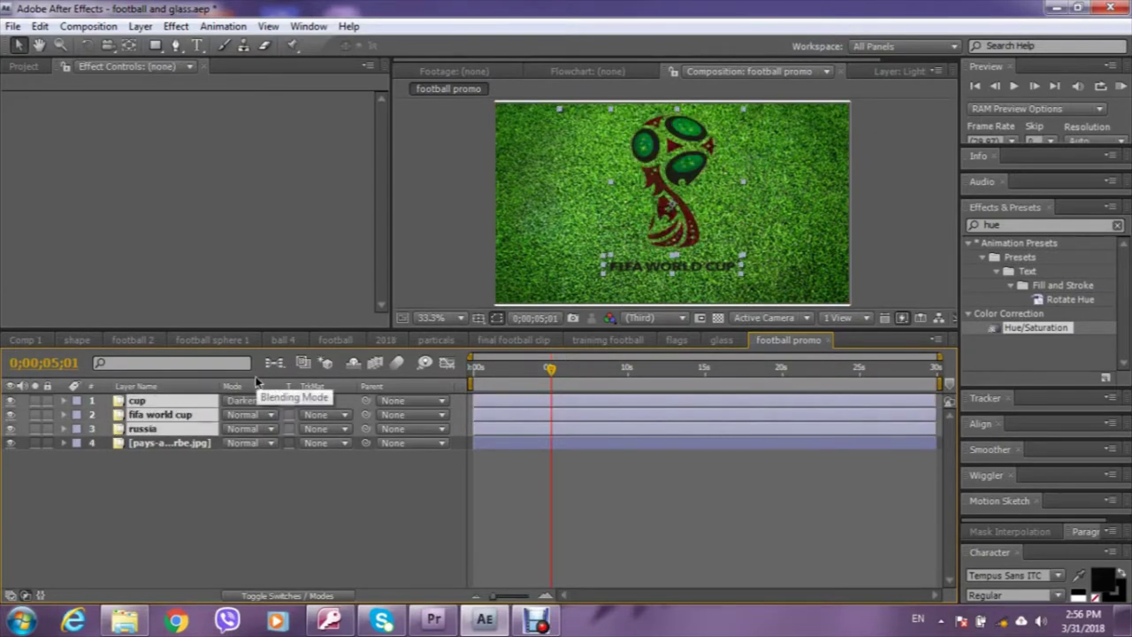
{"action": "left_click", "coordinate": [213, 479]}
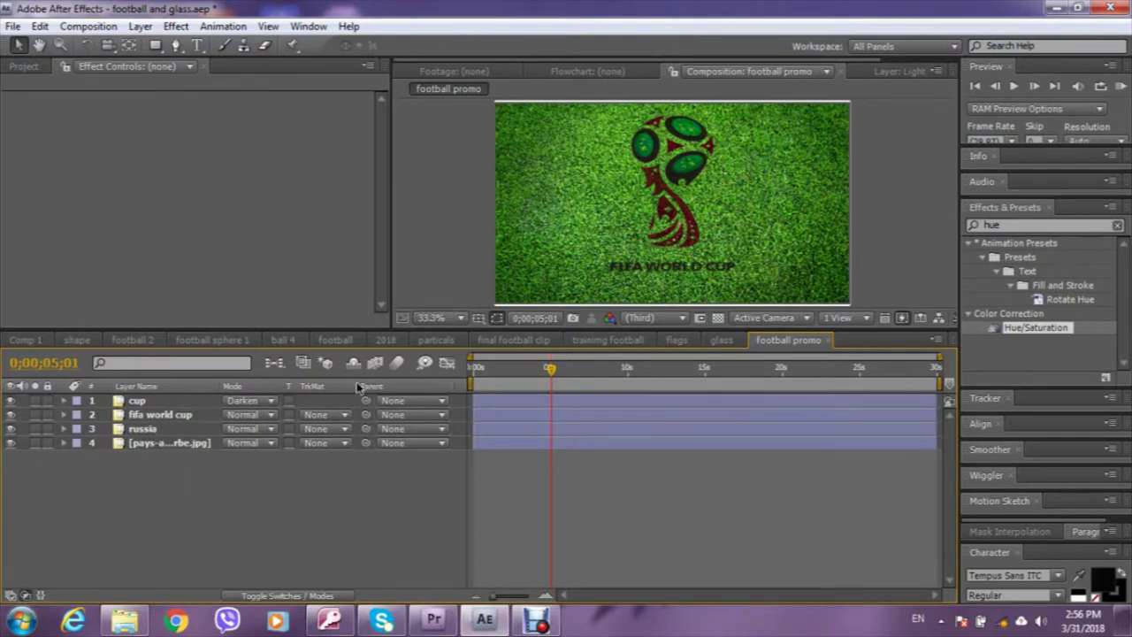
{"action": "left_click", "coordinate": [135, 402]}
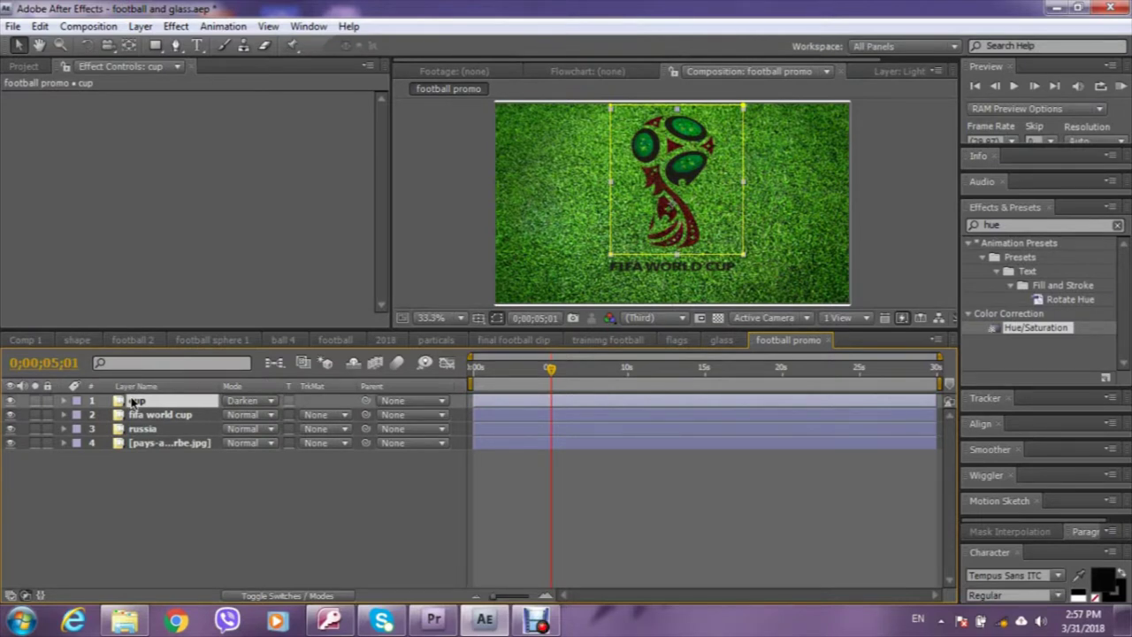
{"action": "left_click", "coordinate": [152, 504]}
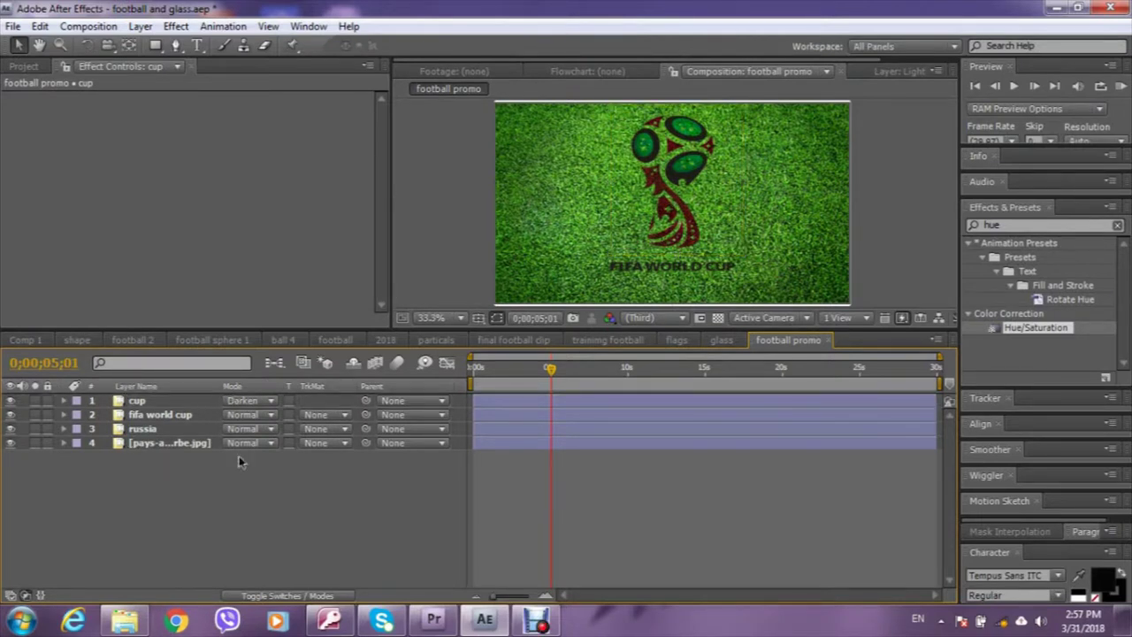
{"action": "left_click_drag", "start_coordinate": [559, 370], "coordinate": [601, 371]}
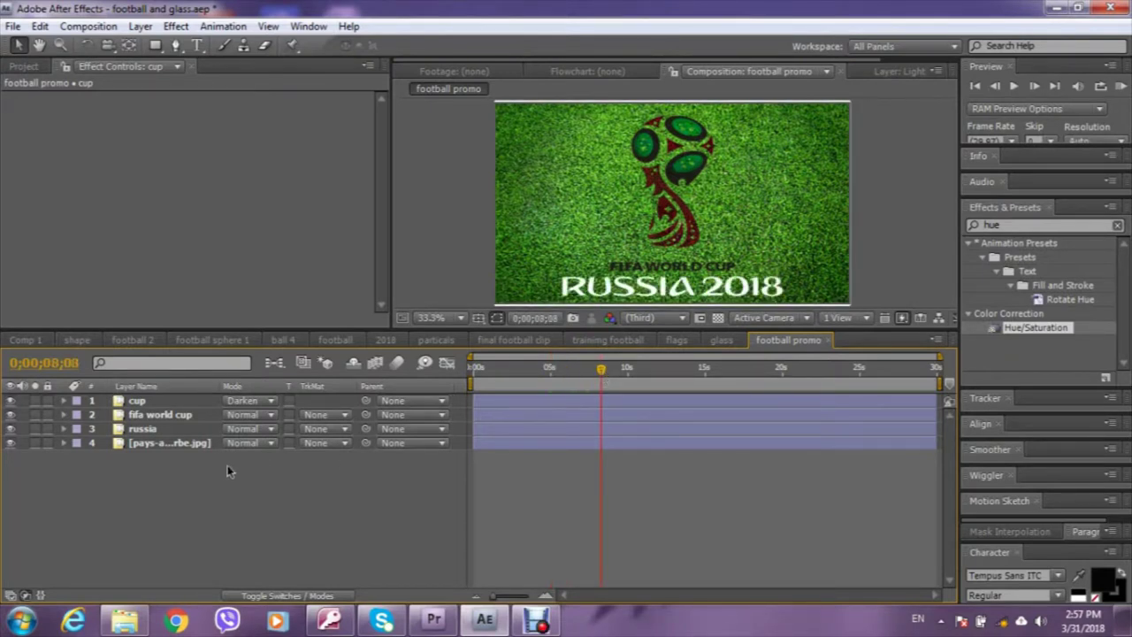
{"action": "left_click", "coordinate": [24, 66]}
Add the World Cup teams flags image from the Project panel as the top layer.
{"action": "left_click", "coordinate": [85, 250]}
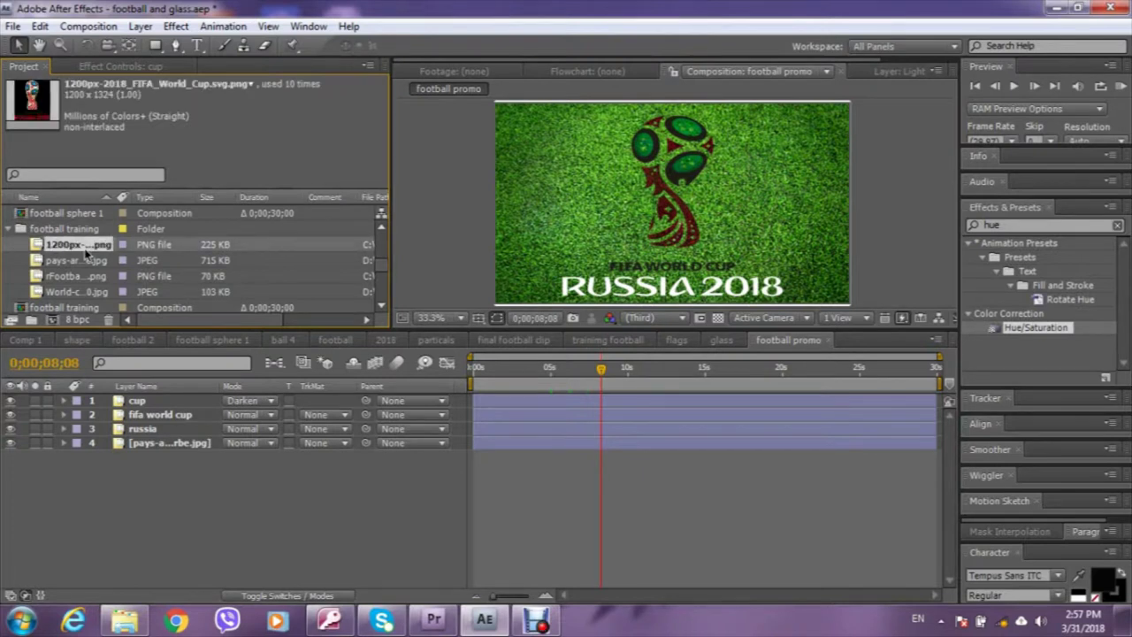
{"action": "left_click", "coordinate": [74, 265]}
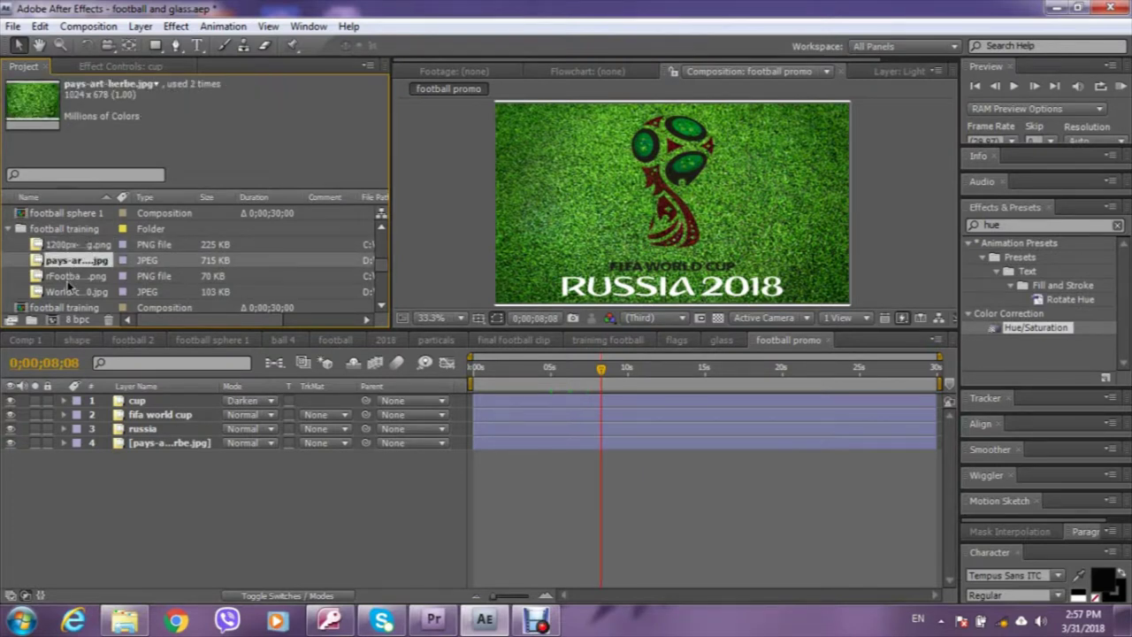
{"action": "left_click", "coordinate": [69, 278]}
{"action": "left_click_drag", "start_coordinate": [74, 291], "coordinate": [142, 403]}
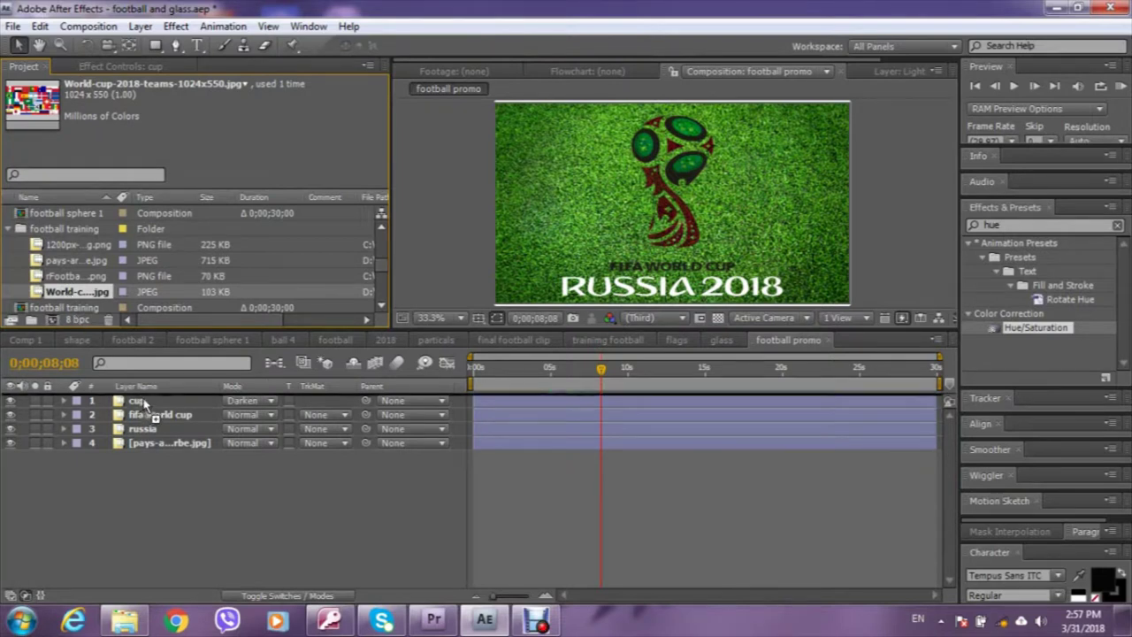
{"action": "left_click_drag", "start_coordinate": [141, 403], "coordinate": [159, 393]}
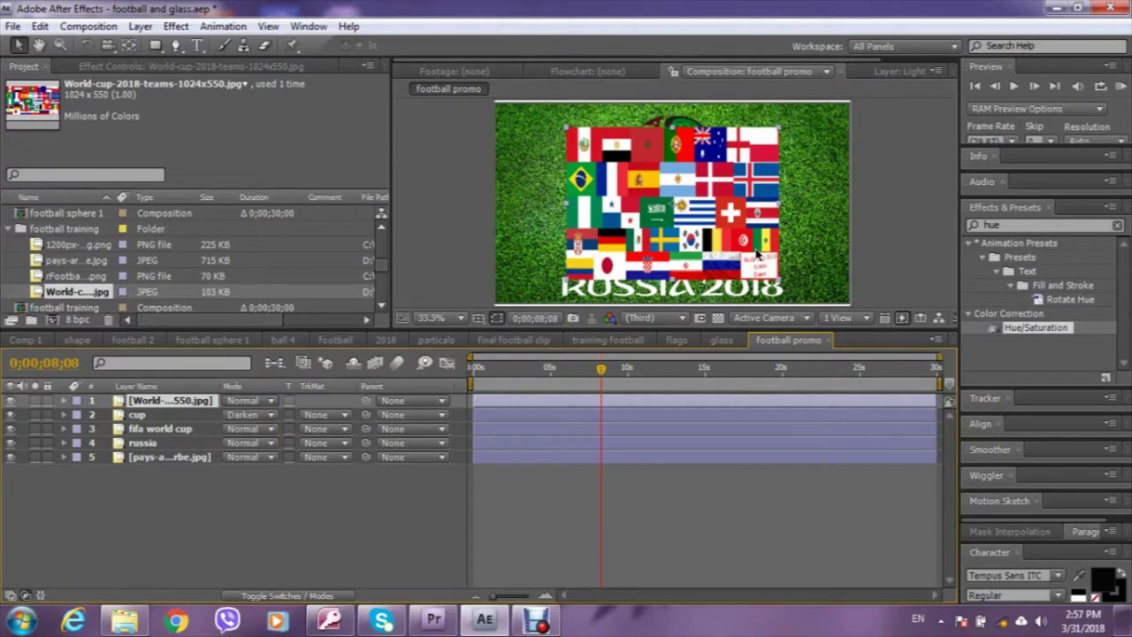
Search 'cc sp' in Effects & Presets and apply CC Sphere to the flags layer.
{"action": "double_click", "coordinate": [1009, 223]}
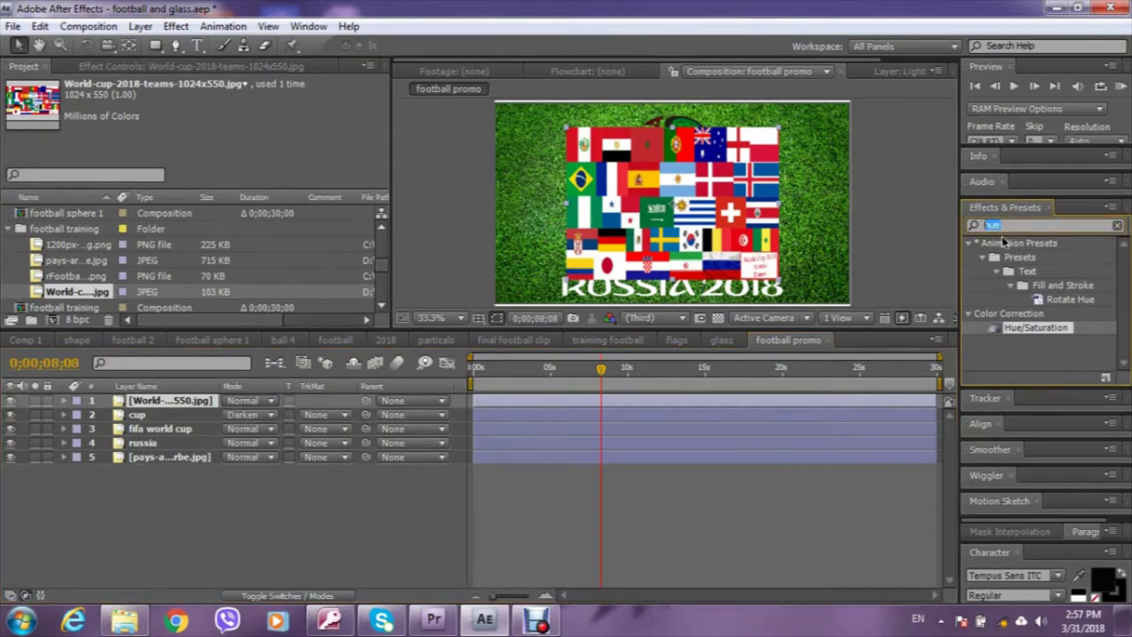
{"action": "type", "text": "cc"}
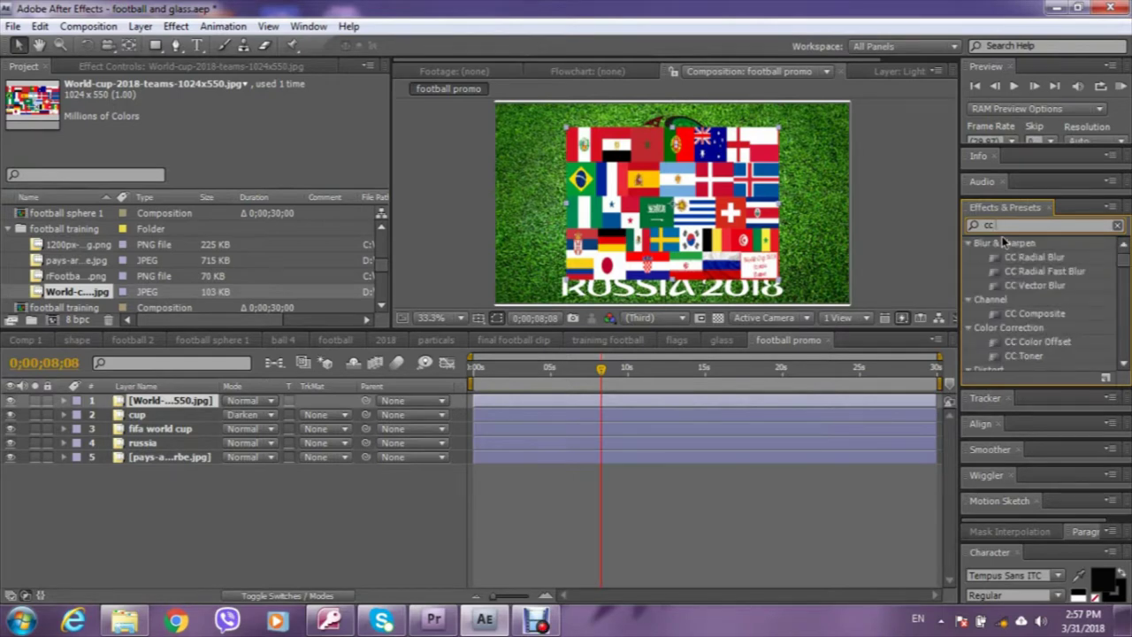
{"action": "type", "text": " sp"}
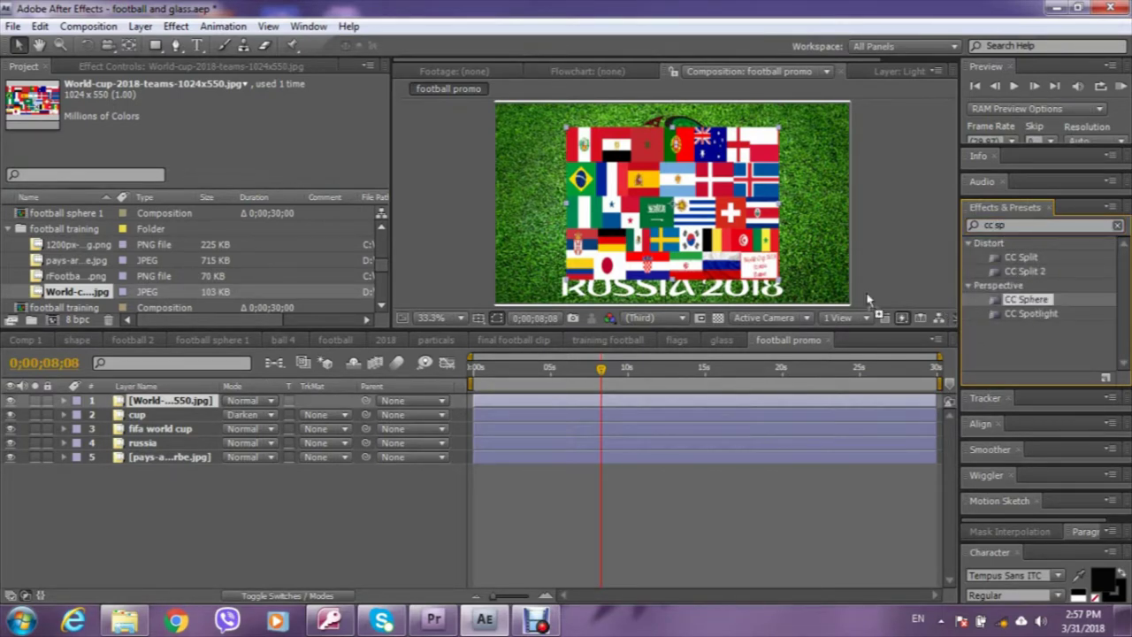
{"action": "left_click_drag", "start_coordinate": [1031, 301], "coordinate": [694, 237]}
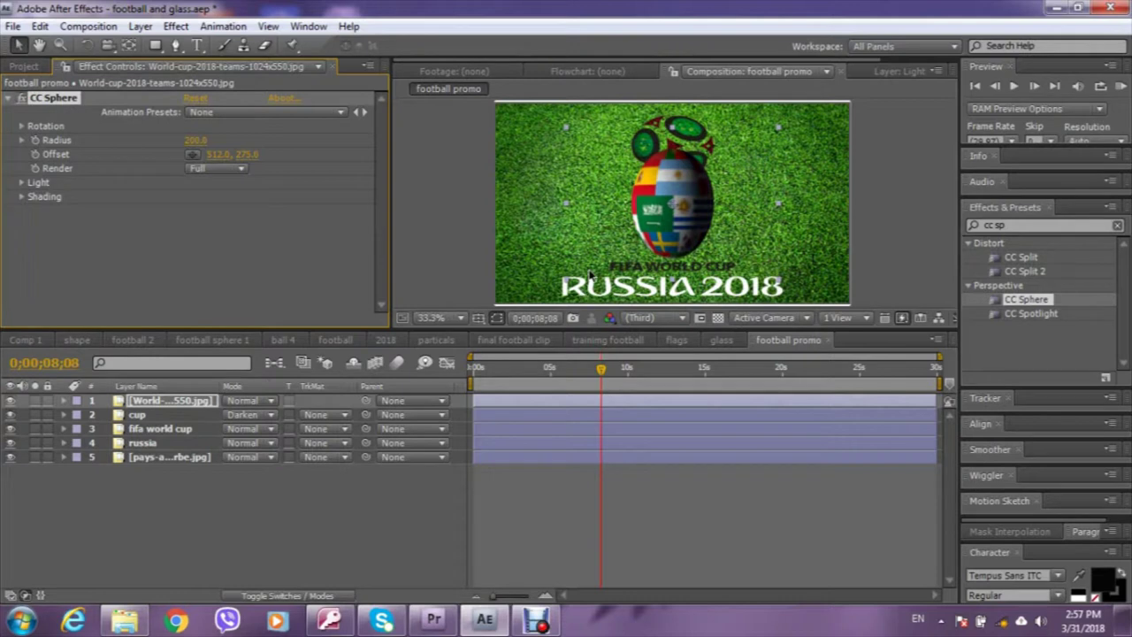
{"action": "left_click", "coordinate": [163, 400]}
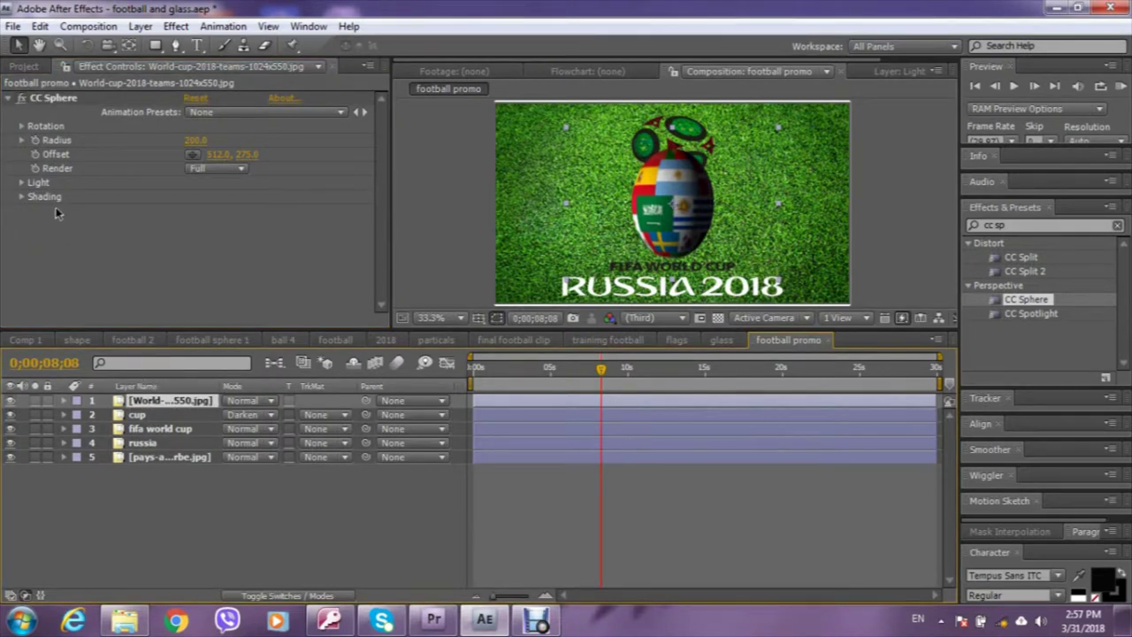
Raise the flag sphere's light height to 100 and move the ball toward the left edge.
{"action": "left_click", "coordinate": [20, 183]}
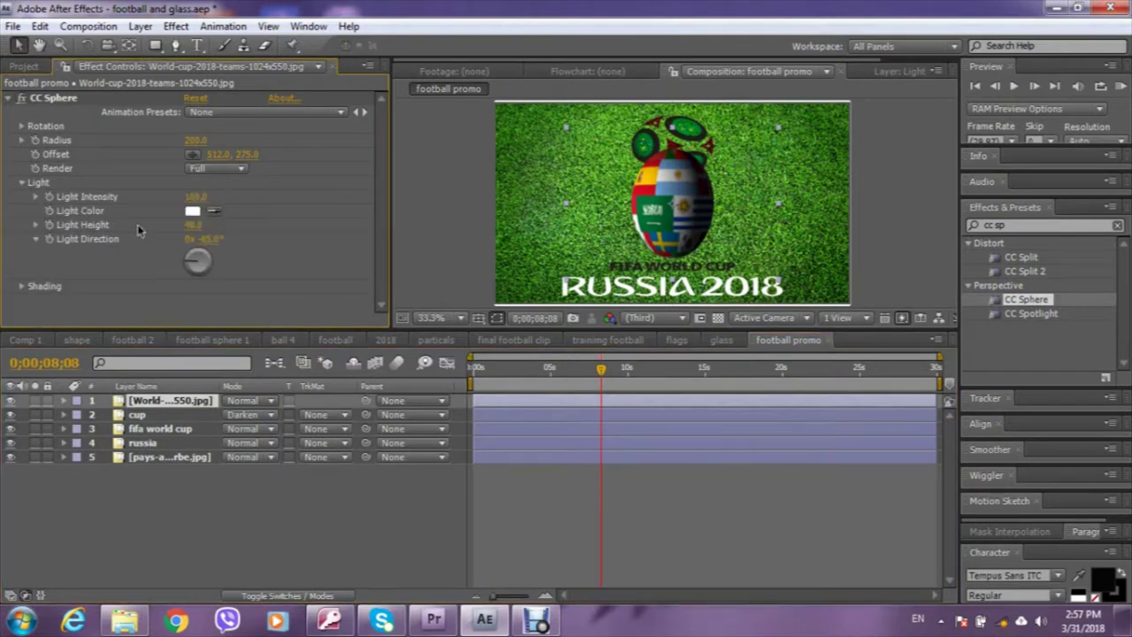
{"action": "left_click_drag", "start_coordinate": [193, 225], "coordinate": [332, 230]}
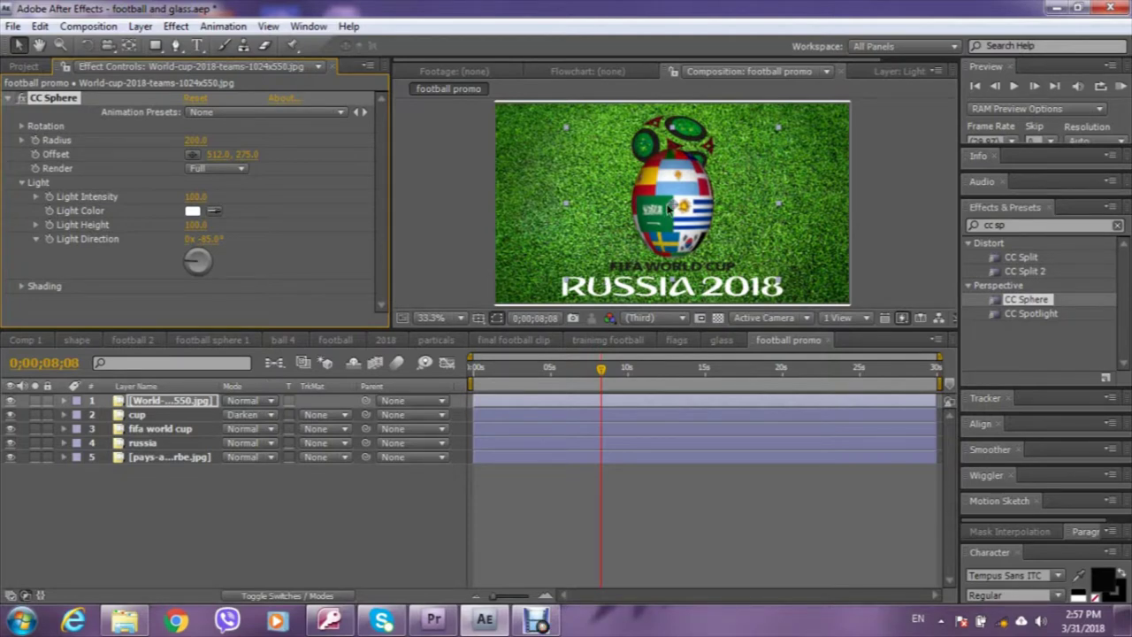
{"action": "left_click_drag", "start_coordinate": [672, 207], "coordinate": [529, 207]}
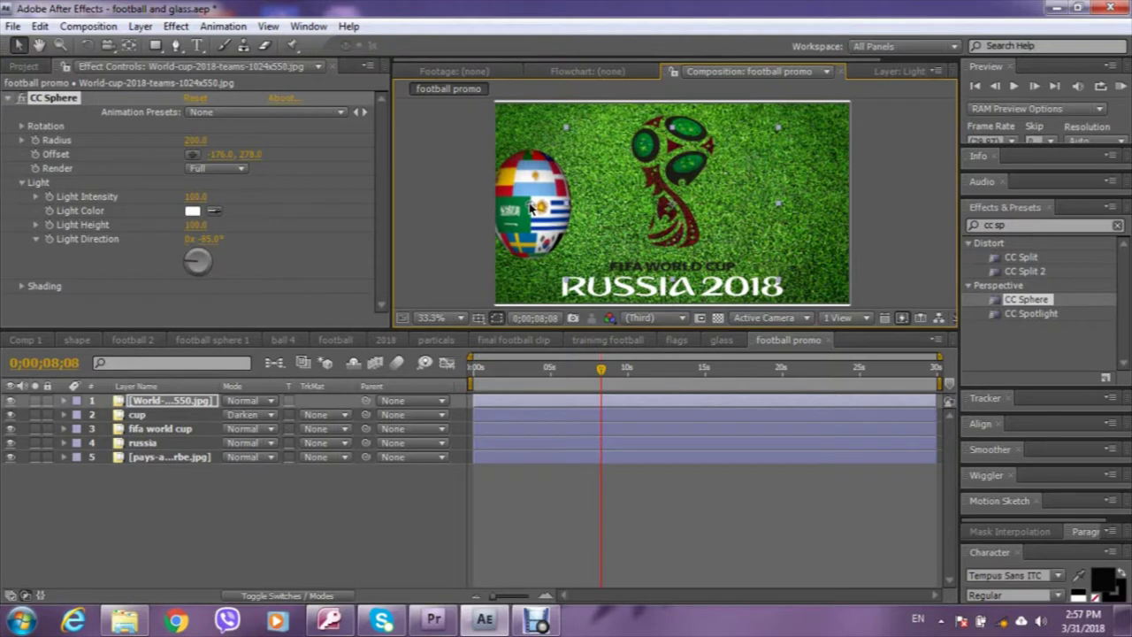
{"action": "key", "text": "ctrl+z"}
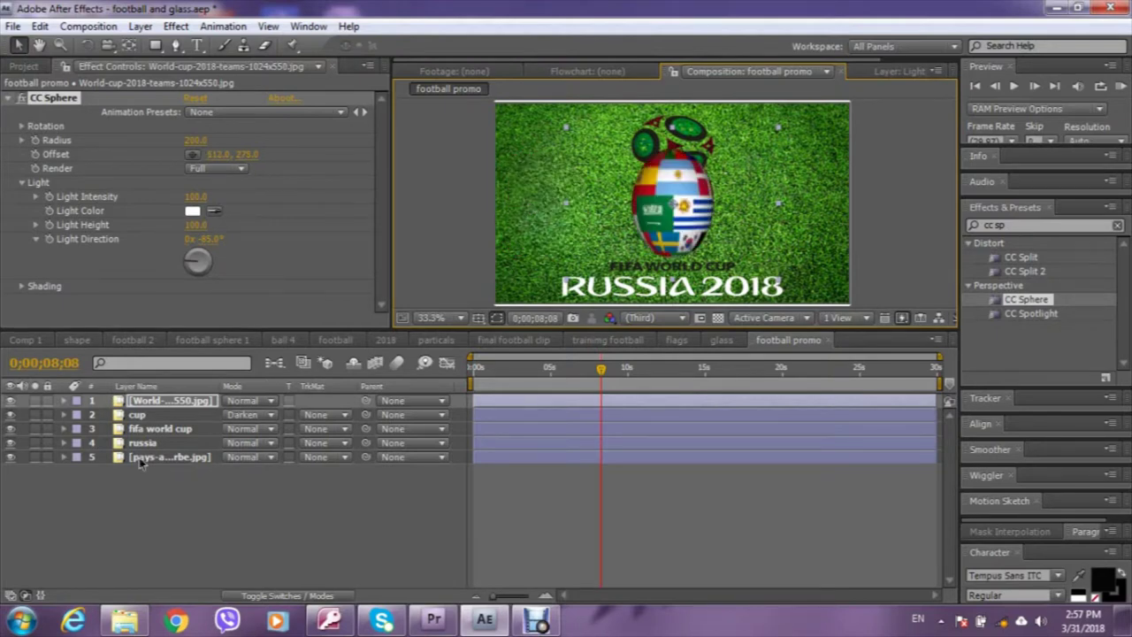
{"action": "left_click_drag", "start_coordinate": [675, 207], "coordinate": [507, 205]}
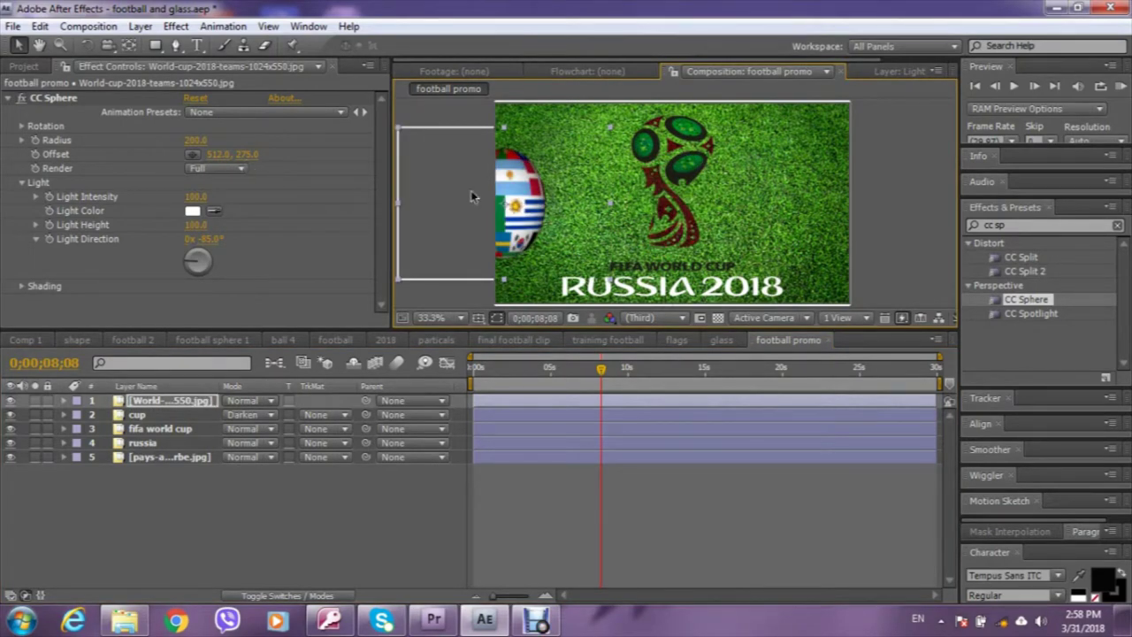
{"action": "left_click_drag", "start_coordinate": [471, 190], "coordinate": [520, 190]}
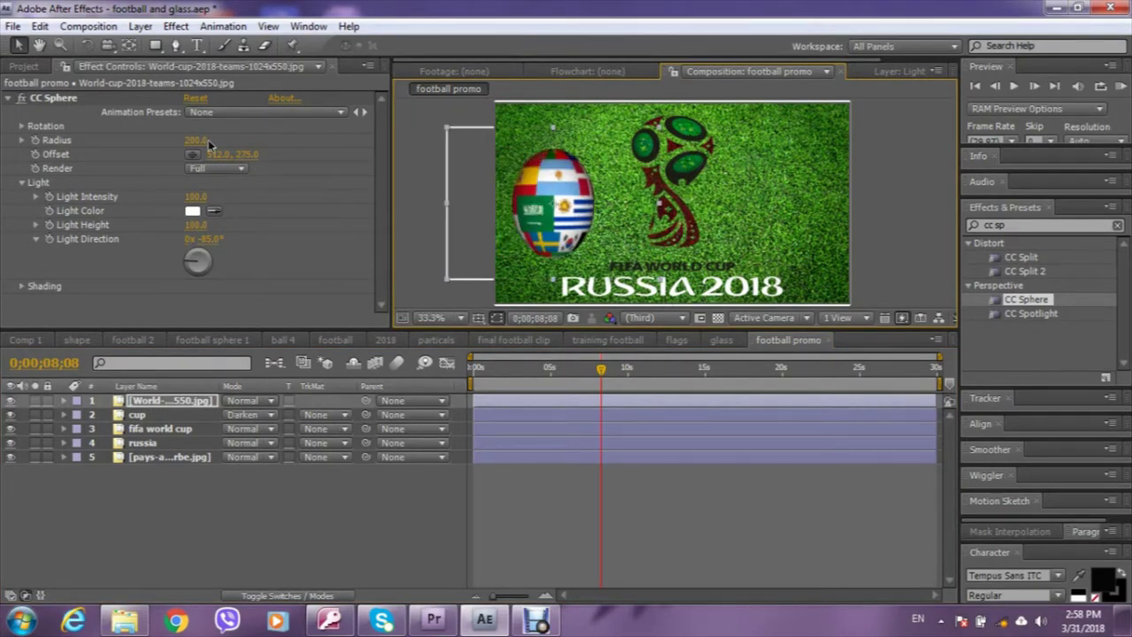
Enlarge the flag sphere to radius 361 and push it partly off the left edge.
{"action": "left_click_drag", "start_coordinate": [202, 145], "coordinate": [189, 151]}
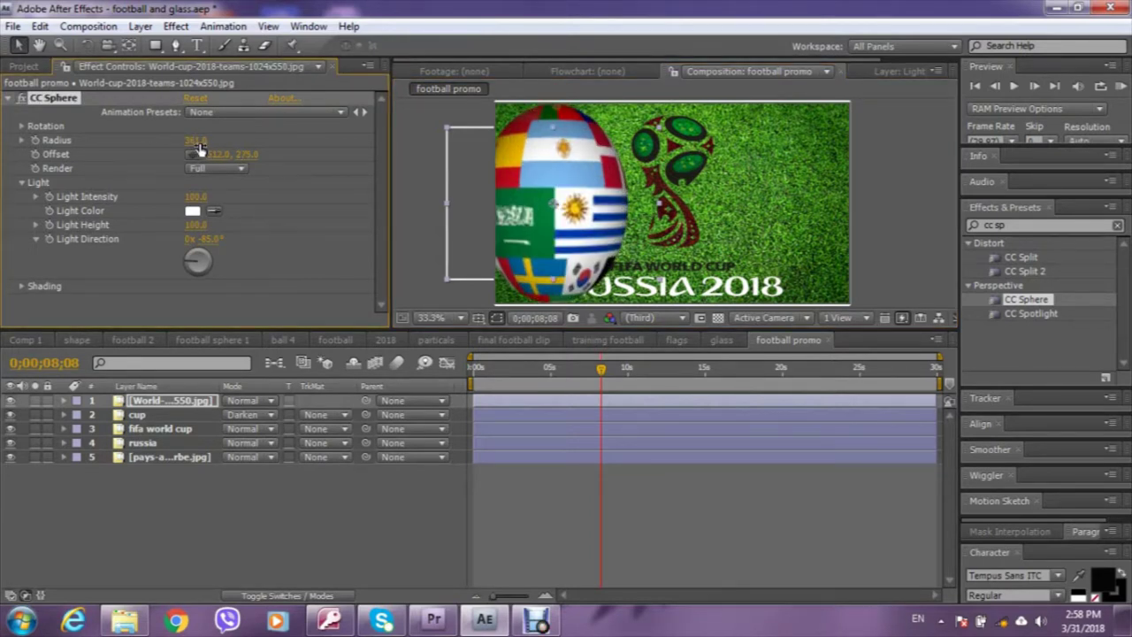
{"action": "left_click", "coordinate": [192, 401]}
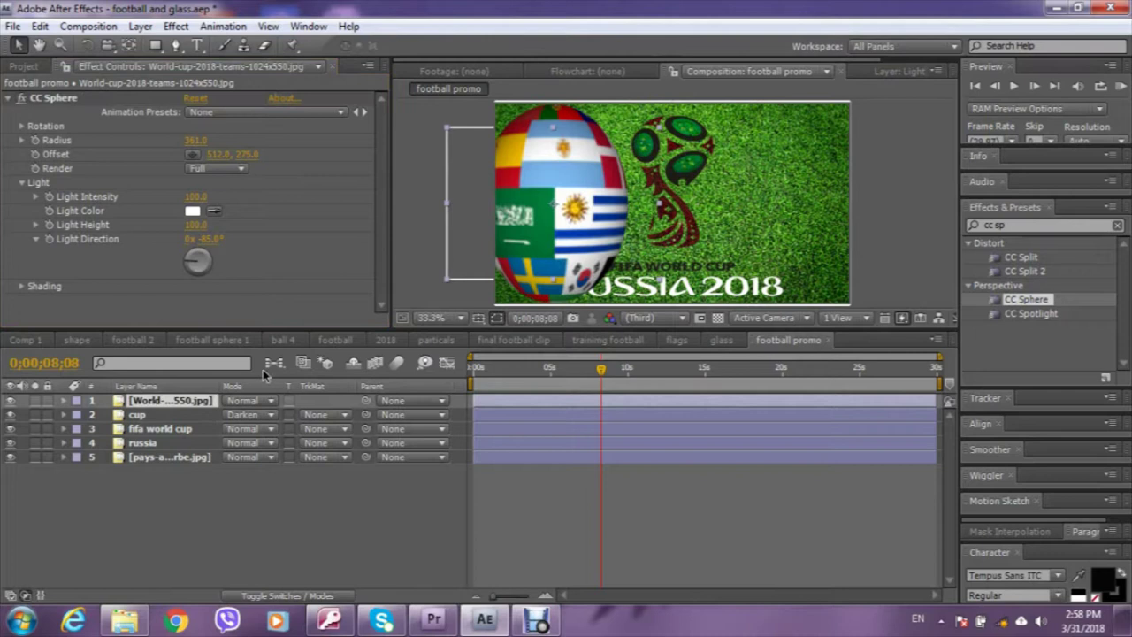
{"action": "left_click_drag", "start_coordinate": [555, 210], "coordinate": [509, 210]}
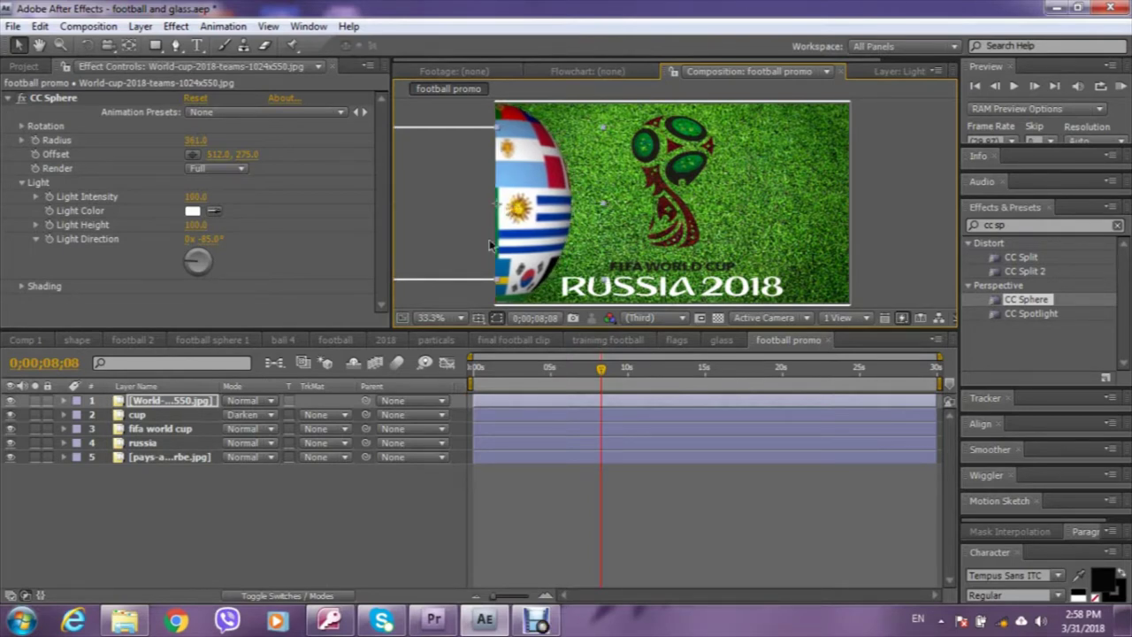
{"action": "left_click", "coordinate": [141, 405]}
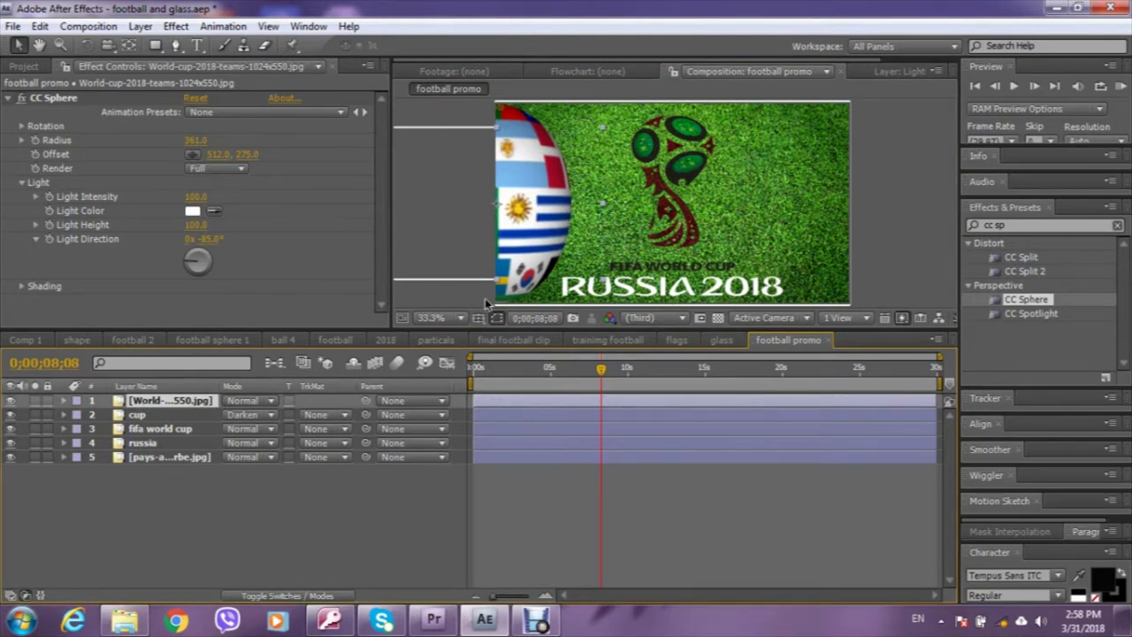
{"action": "left_click", "coordinate": [22, 127]}
At frame 0, start a CC Sphere Rotation Y keyframe on the flag ball.
{"action": "key", "text": "Home"}
{"action": "left_click", "coordinate": [406, 368]}
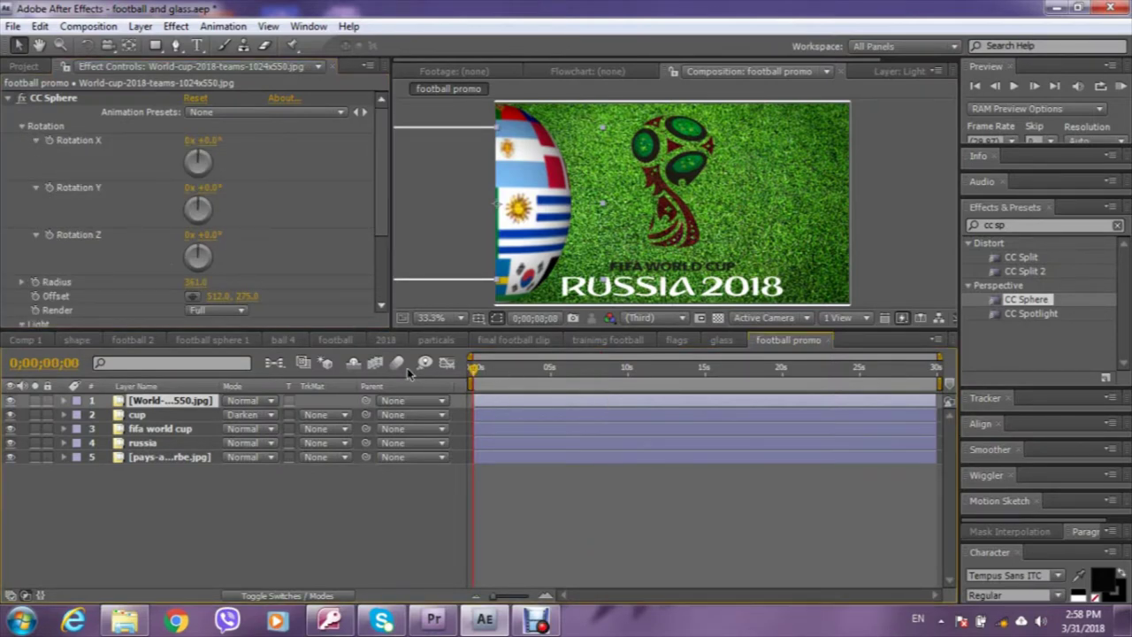
{"action": "left_click", "coordinate": [467, 372]}
{"action": "left_click", "coordinate": [472, 368]}
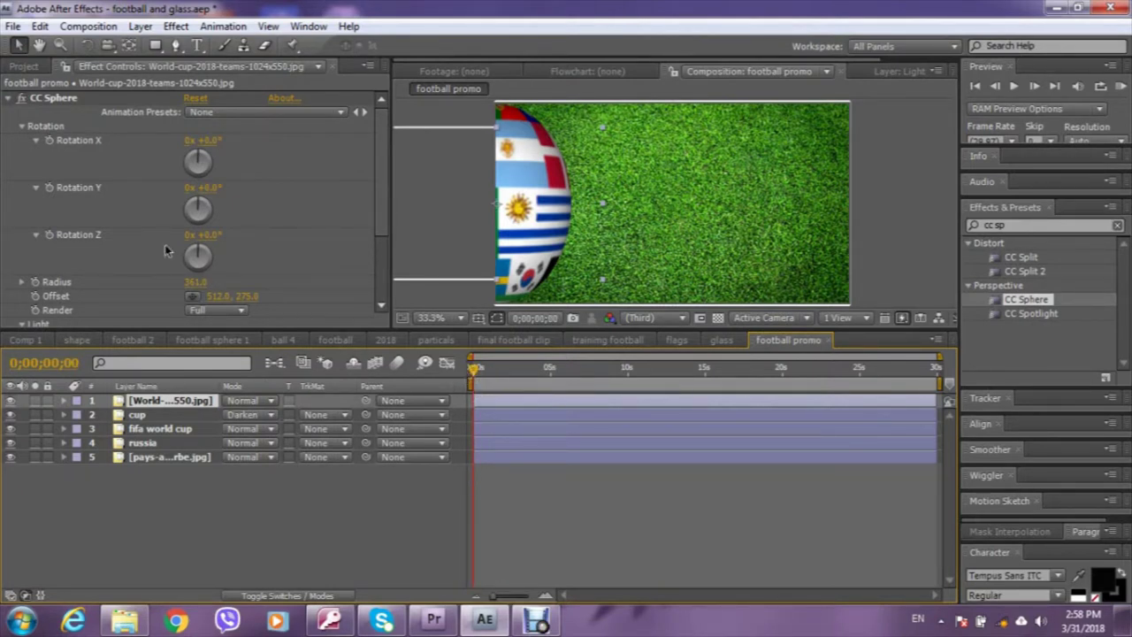
{"action": "left_click", "coordinate": [49, 187]}
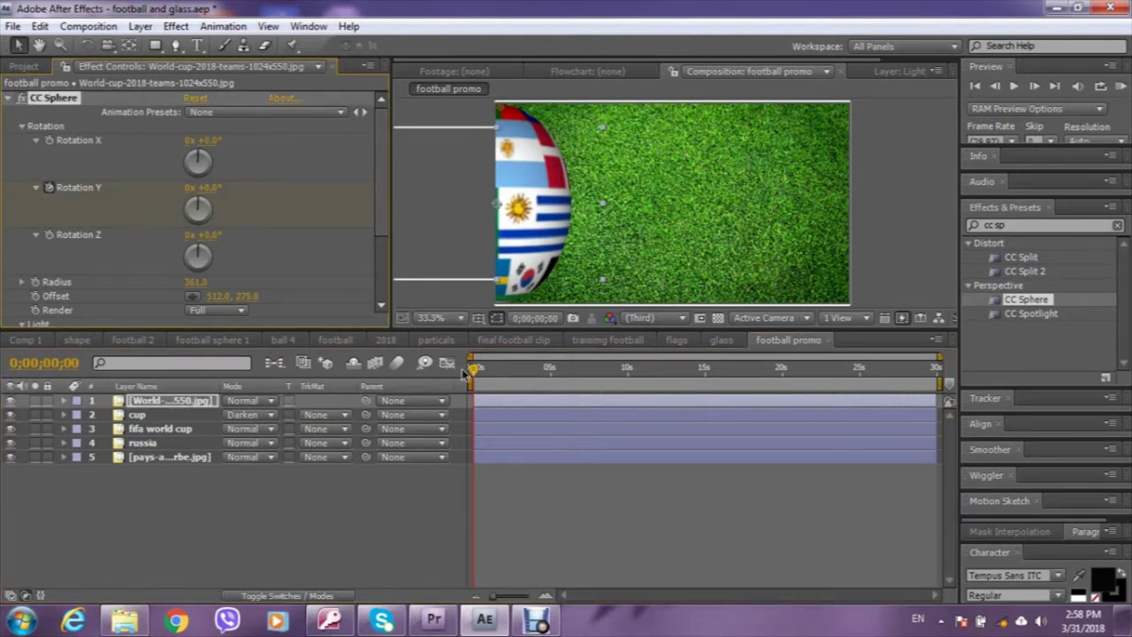
At about 20 seconds, set Rotation Y to 1x +130°.
{"action": "left_click_drag", "start_coordinate": [475, 369], "coordinate": [785, 382]}
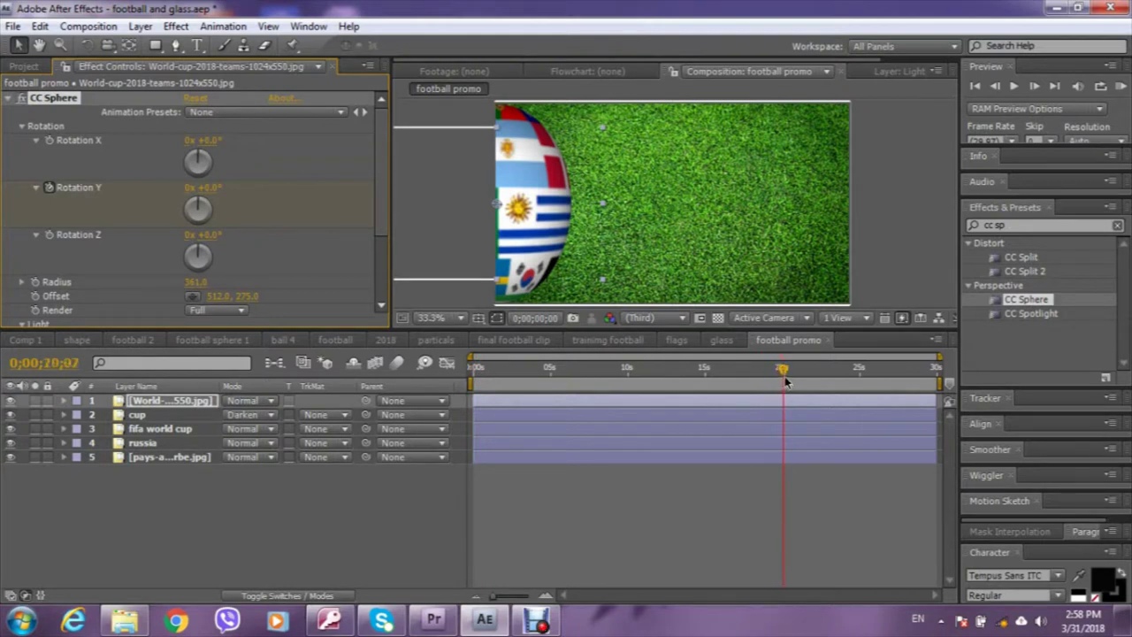
{"action": "left_click", "coordinate": [190, 189]}
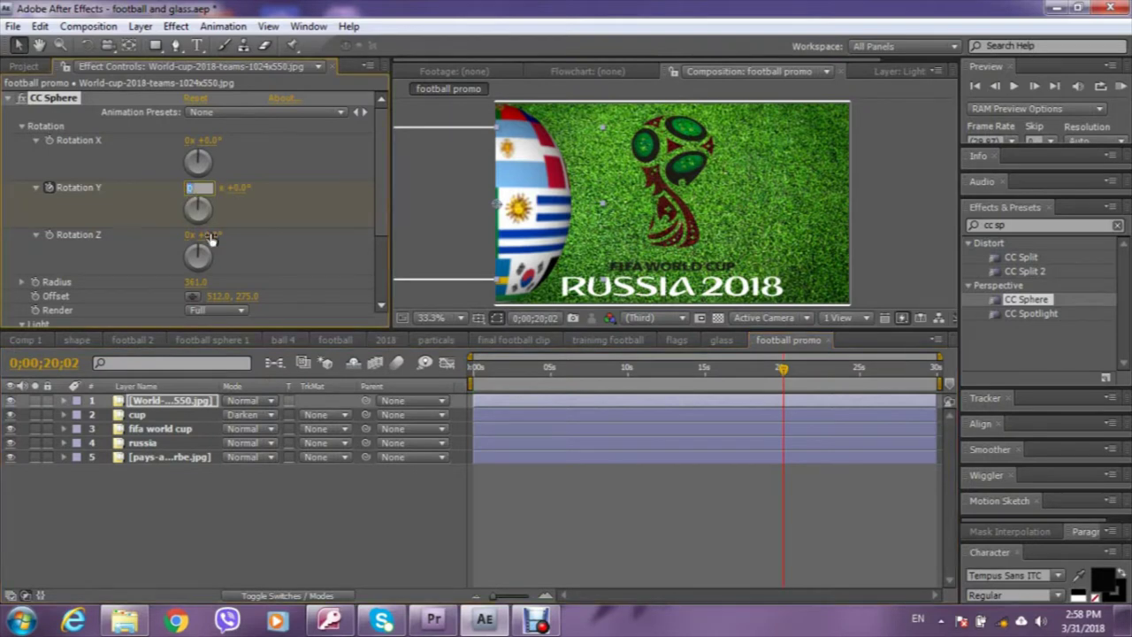
{"action": "type", "text": "1x"}
{"action": "left_click", "coordinate": [233, 189]}
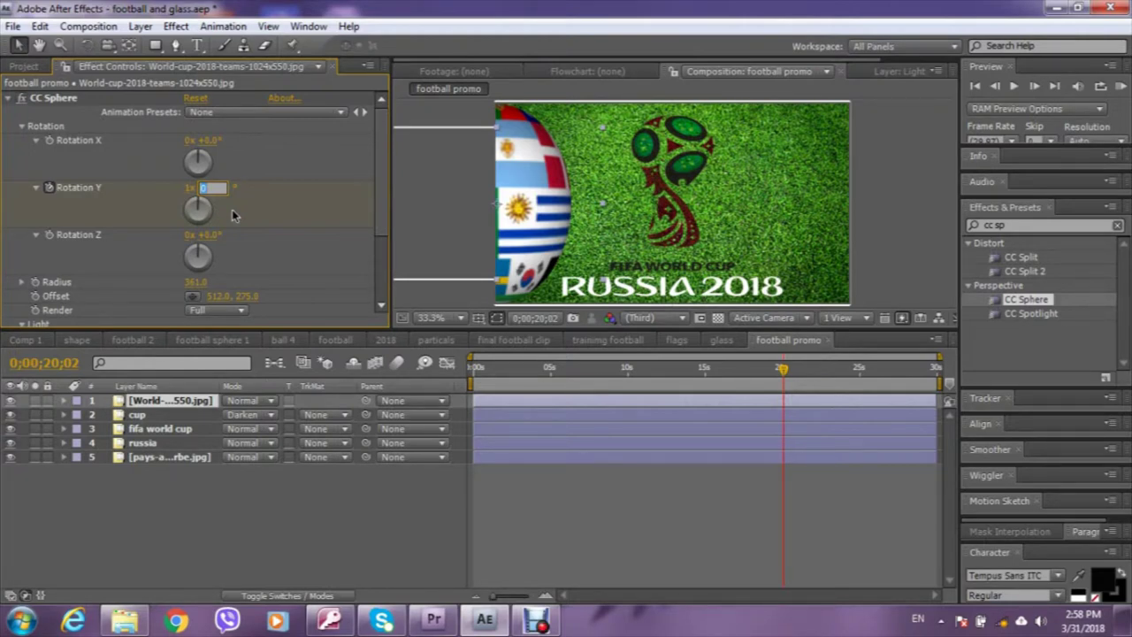
{"action": "type", "text": "13"}
{"action": "key", "text": "Return"}
Preview the spinning flag ball from the start, then park at 0;00;00;10.
{"action": "key", "text": "Home"}
{"action": "key", "text": "space"}
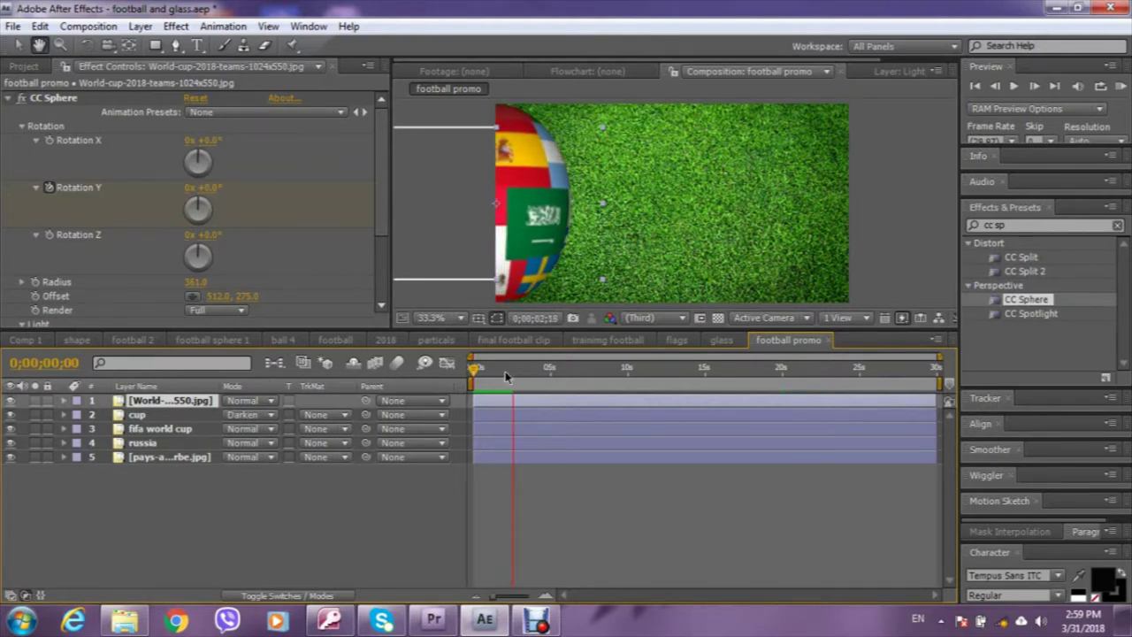
{"action": "key", "text": "space"}
{"action": "mouse_move", "coordinate": [473, 372]}
{"action": "left_mouse_down"}
{"action": "mouse_move", "coordinate": [490, 374]}
{"action": "mouse_move", "coordinate": [474, 380]}
{"action": "left_mouse_up"}
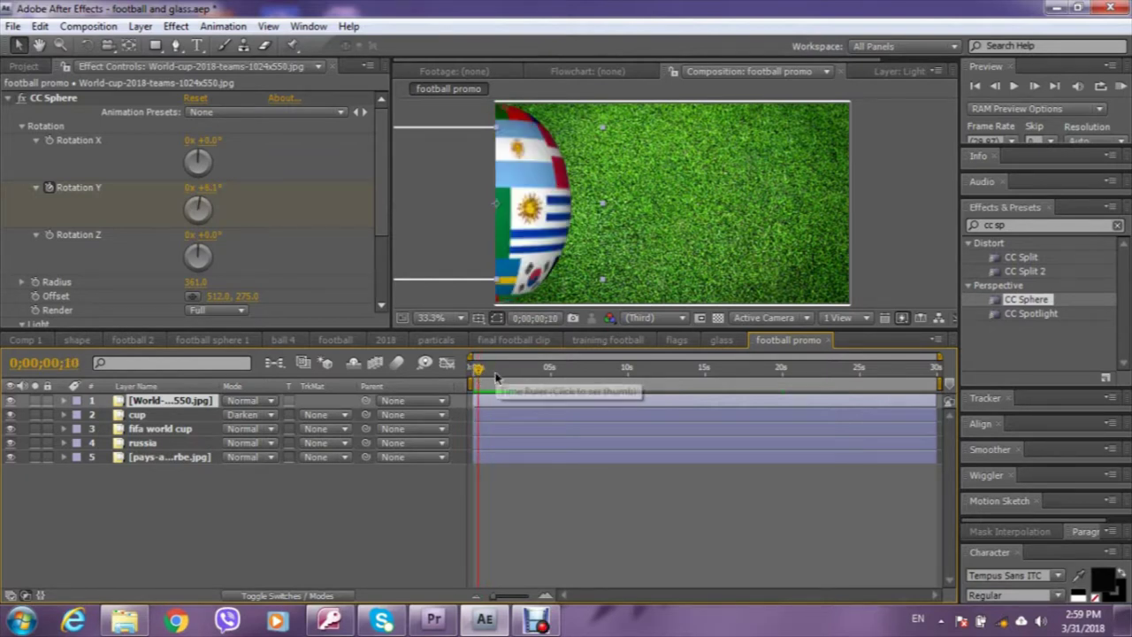
{"action": "left_click", "coordinate": [256, 478]}
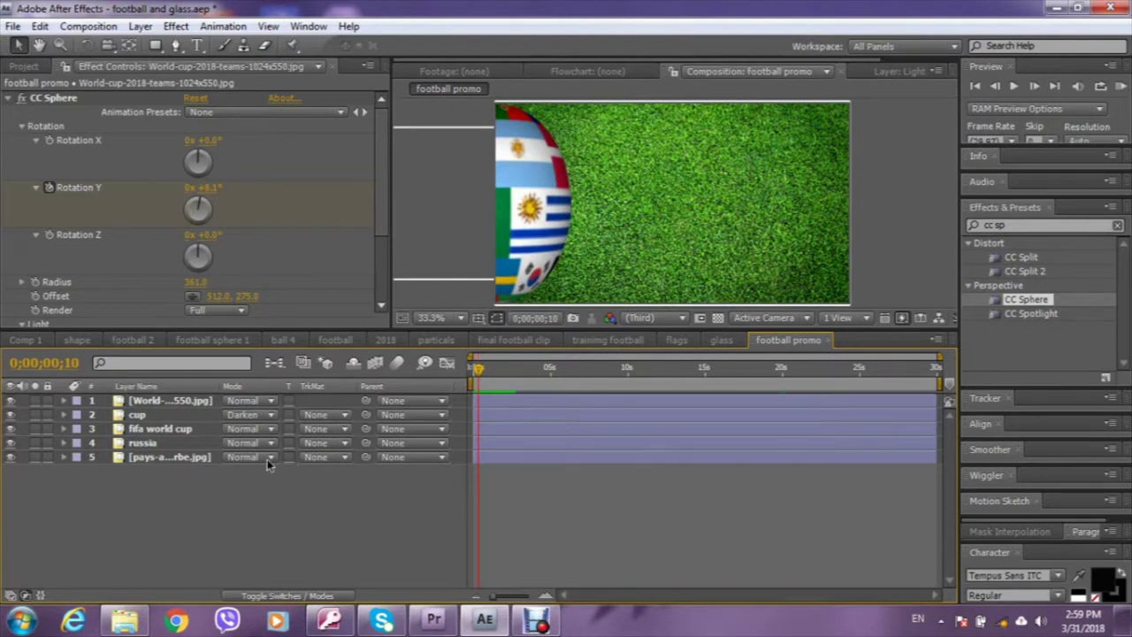
Set a starting Position keyframe at -284,360 with the flag ball off the left edge.
{"action": "left_click", "coordinate": [63, 399]}
{"action": "left_click", "coordinate": [150, 402]}
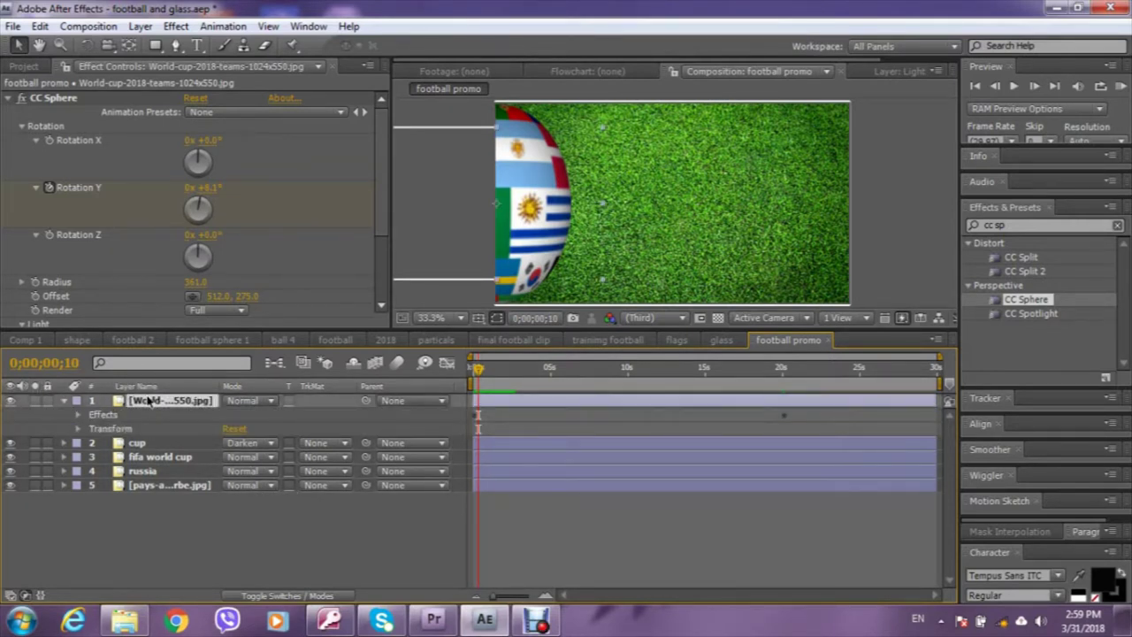
{"action": "left_click", "coordinate": [78, 428]}
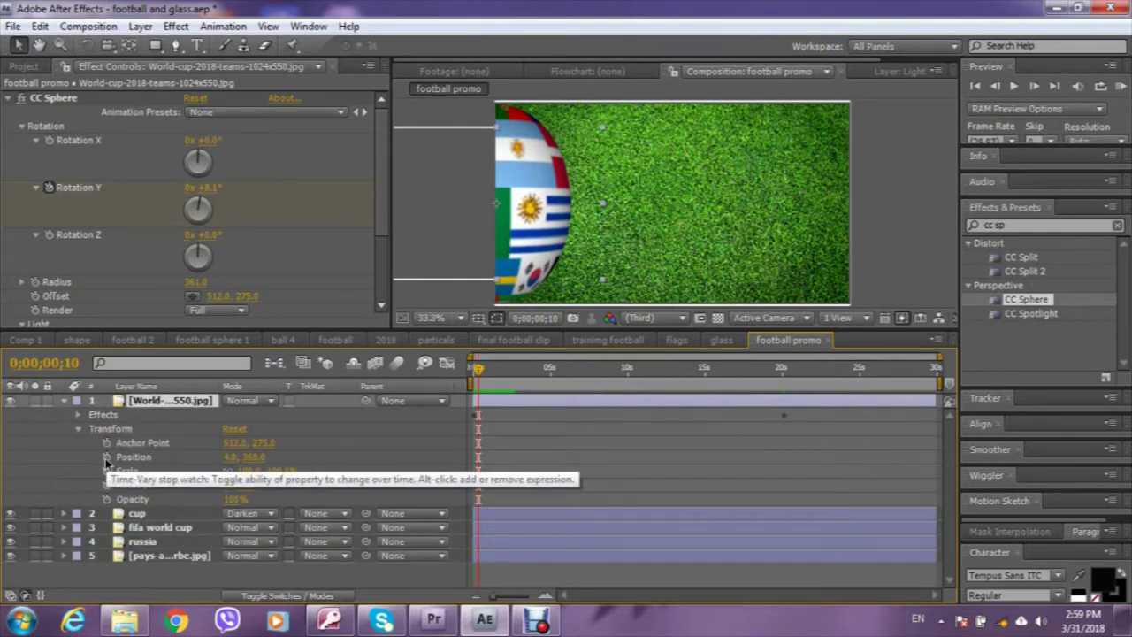
{"action": "left_click", "coordinate": [106, 457]}
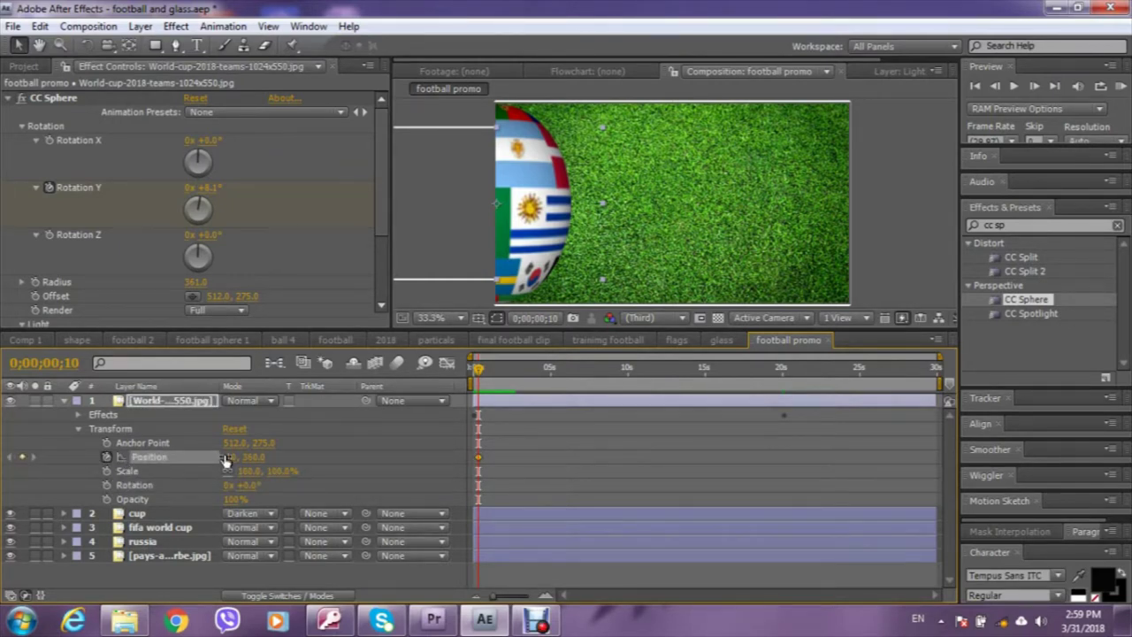
{"action": "left_click_drag", "start_coordinate": [221, 456], "coordinate": [199, 455]}
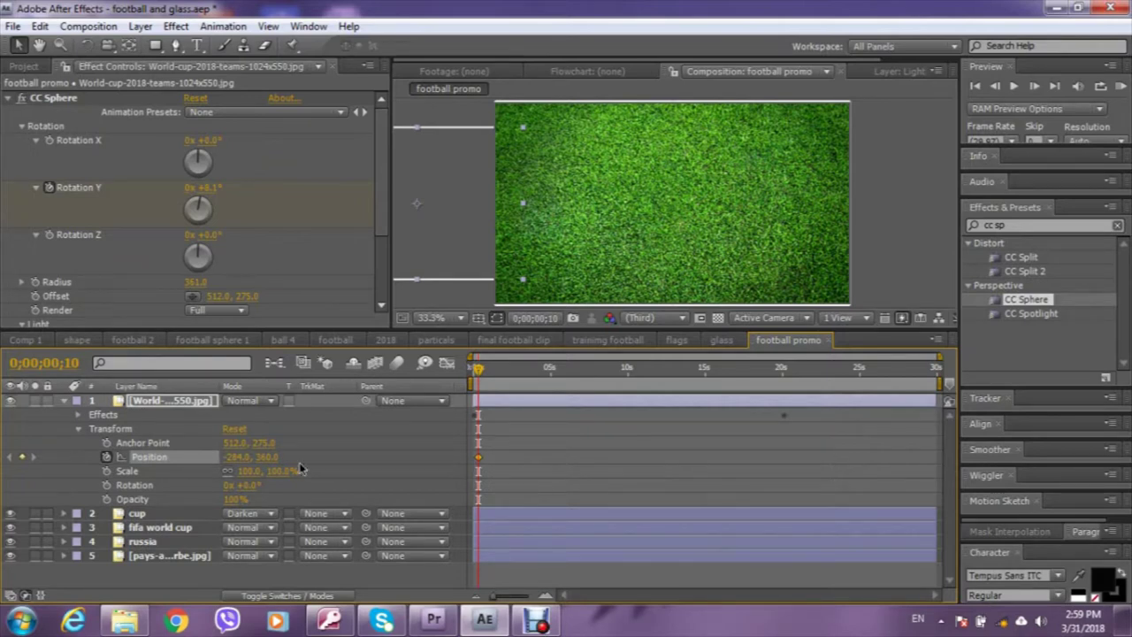
At 0;00;00;29, set the flag ball's Position to 15,360.
{"action": "left_click", "coordinate": [484, 375]}
{"action": "left_click_drag", "start_coordinate": [485, 375], "coordinate": [488, 375]}
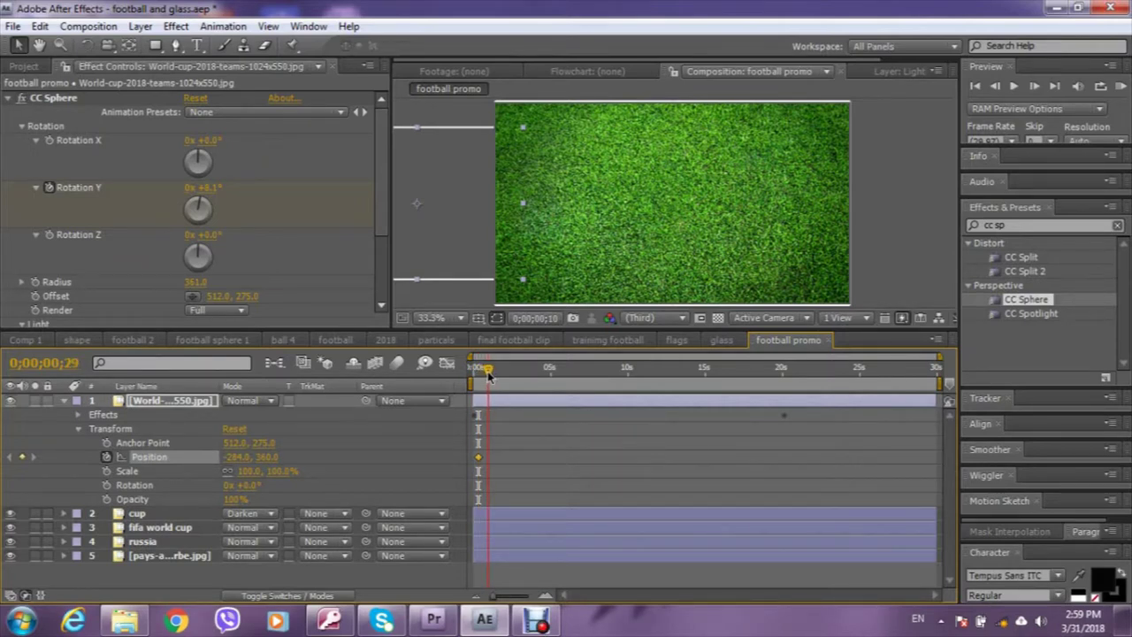
{"action": "mouse_move", "coordinate": [235, 456]}
{"action": "left_mouse_down"}
{"action": "mouse_move", "coordinate": [429, 445]}
{"action": "mouse_move", "coordinate": [513, 462]}
{"action": "mouse_move", "coordinate": [486, 464]}
{"action": "left_mouse_up"}
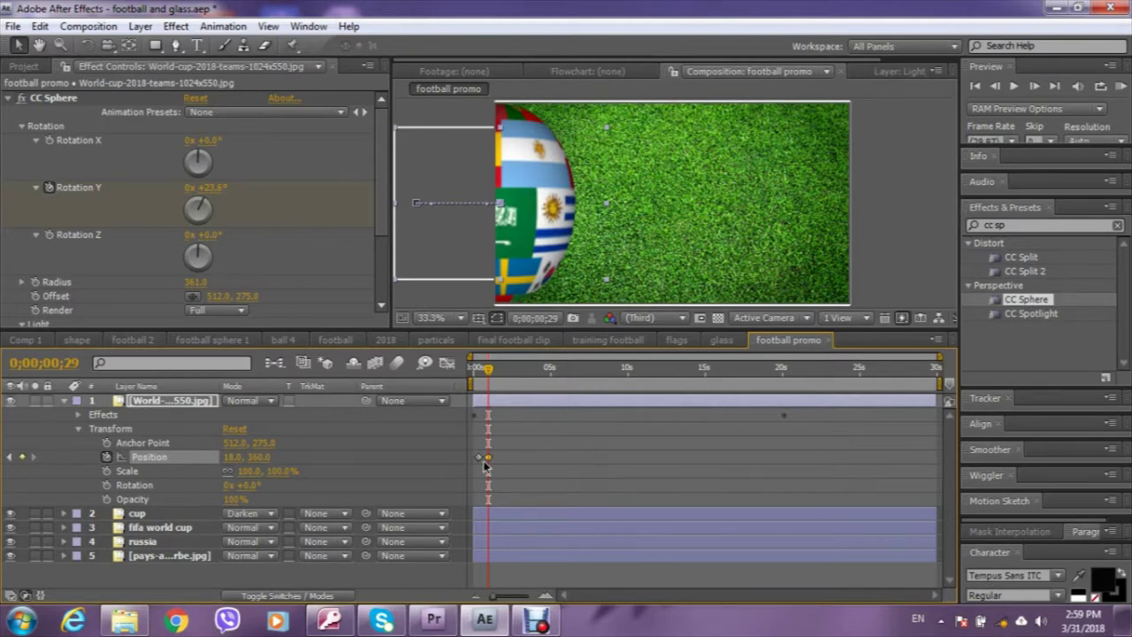
{"action": "left_click", "coordinate": [228, 457]}
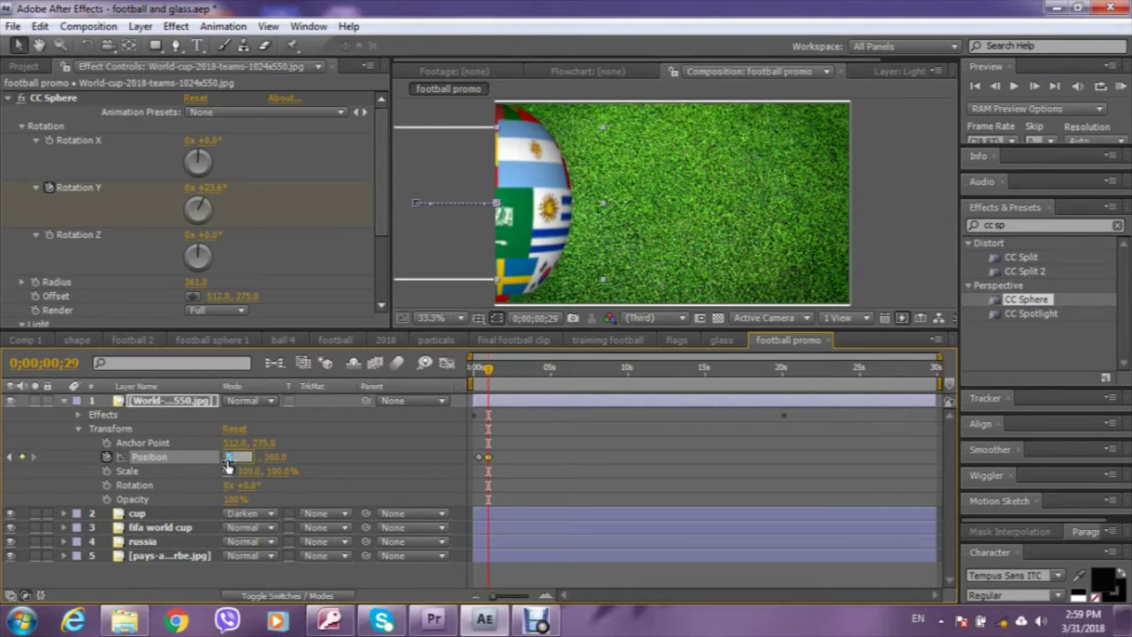
{"action": "type", "text": "15"}
{"action": "left_click", "coordinate": [350, 464]}
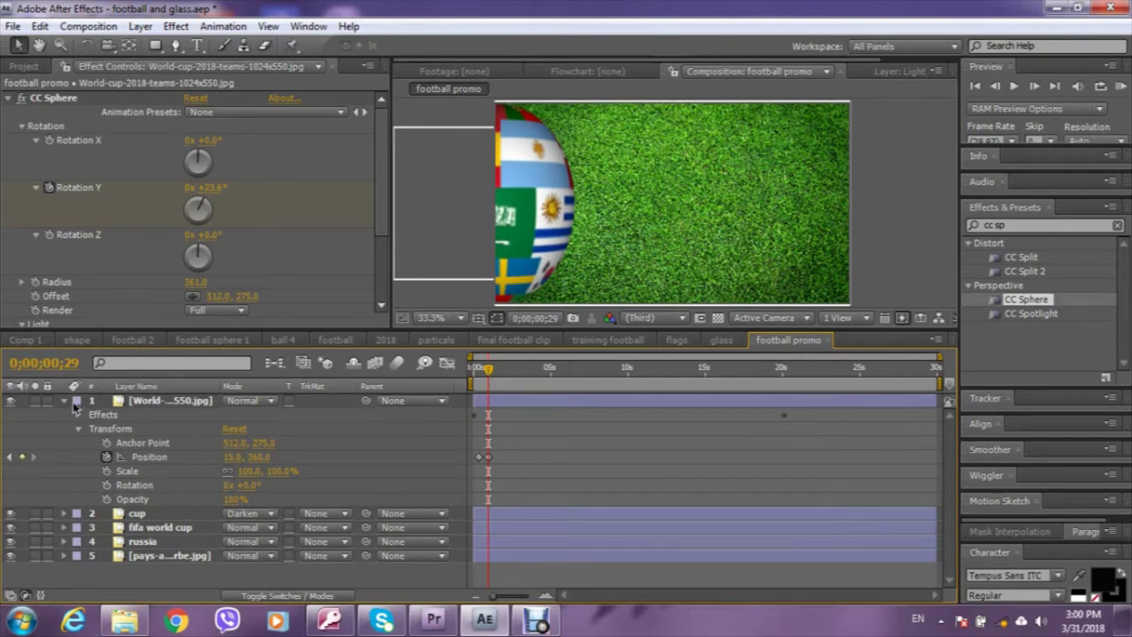
Preview the flag ball sliding in, then collapse the layer's properties.
{"action": "left_click", "coordinate": [473, 375]}
{"action": "key", "text": "h"}
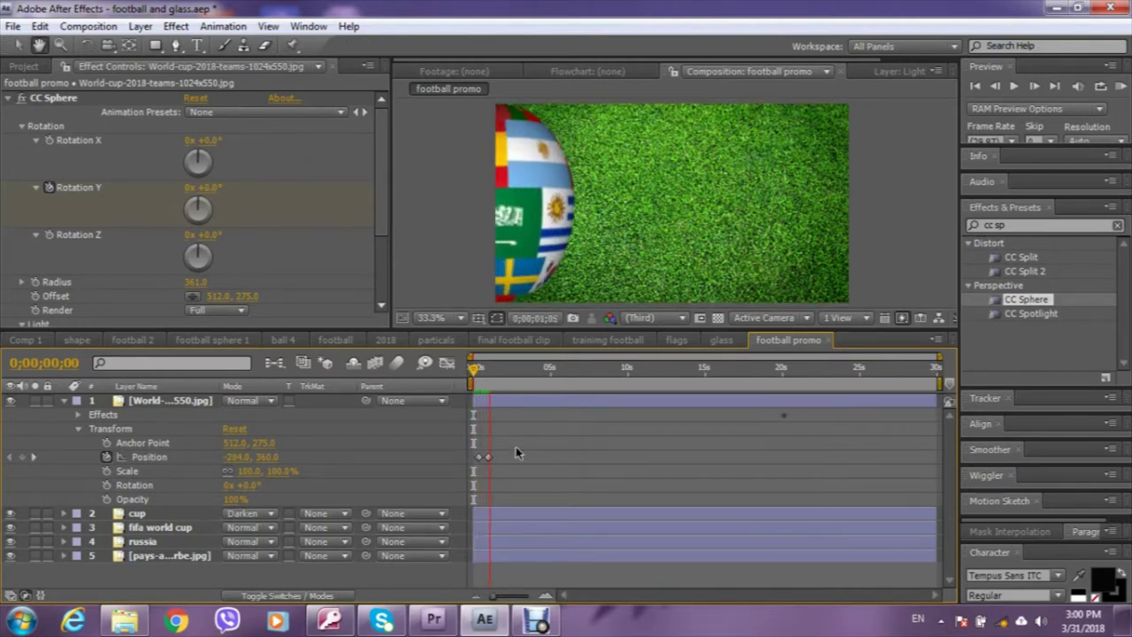
{"action": "key", "text": "space"}
{"action": "key", "text": "v"}
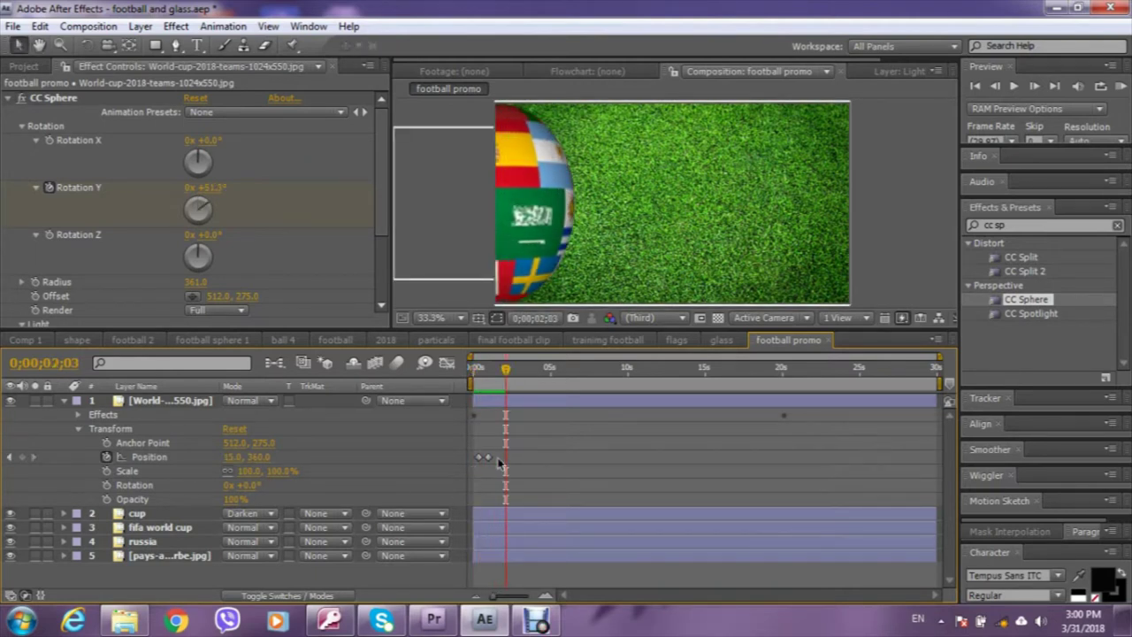
{"action": "left_click", "coordinate": [487, 458]}
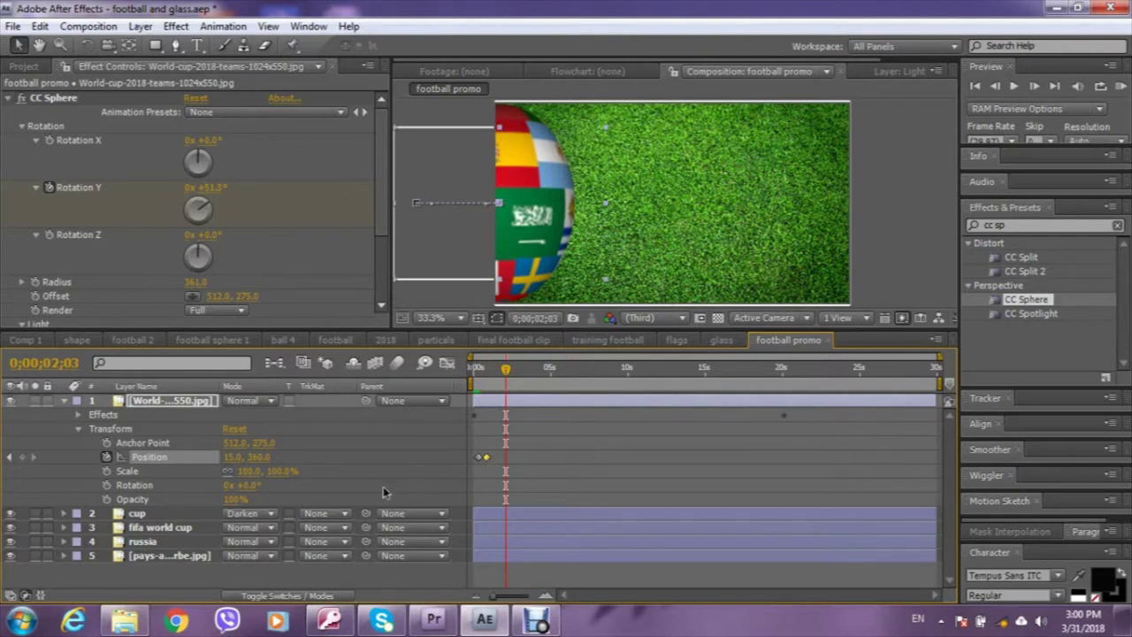
{"action": "left_click", "coordinate": [361, 449]}
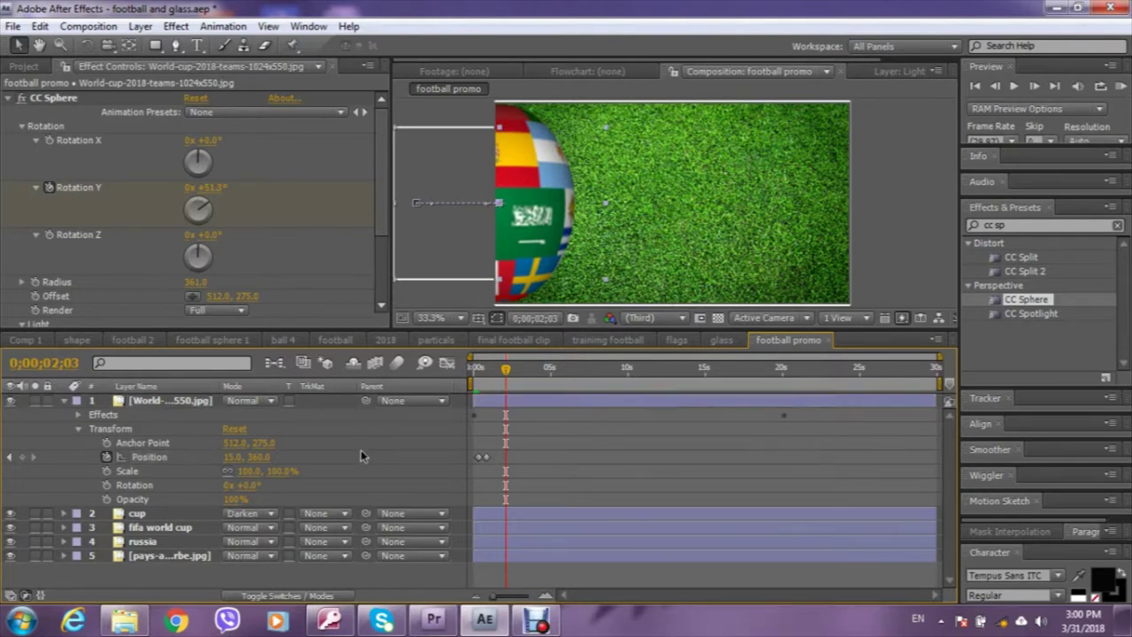
{"action": "left_click", "coordinate": [63, 400]}
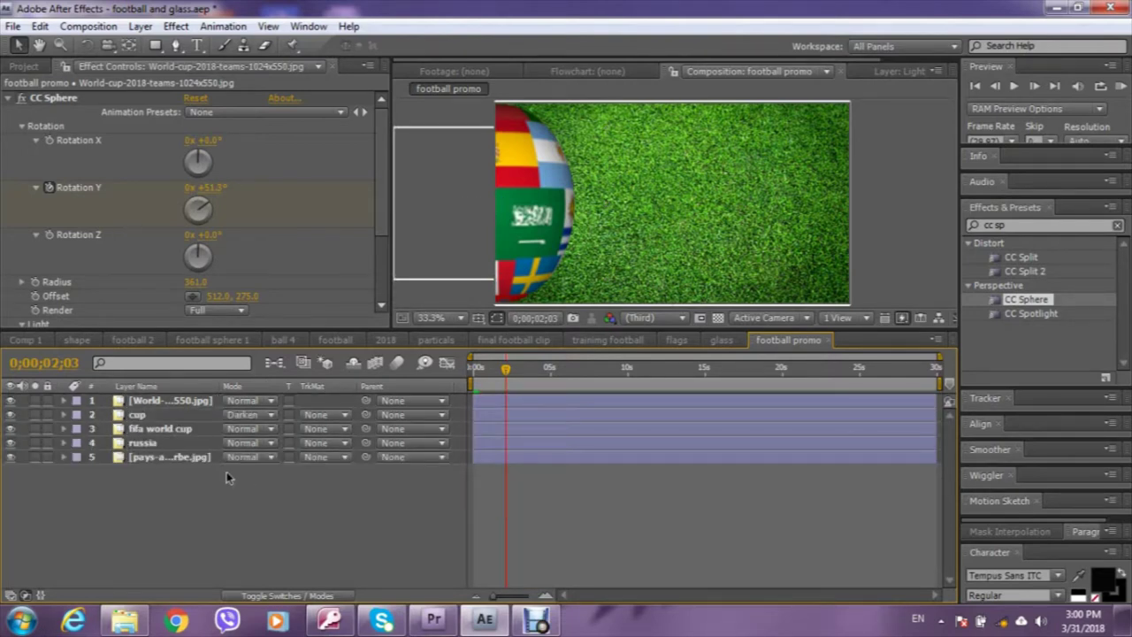
Drag the football pattern PNG in as the top layer and apply CC Sphere to it.
{"action": "left_click", "coordinate": [31, 65]}
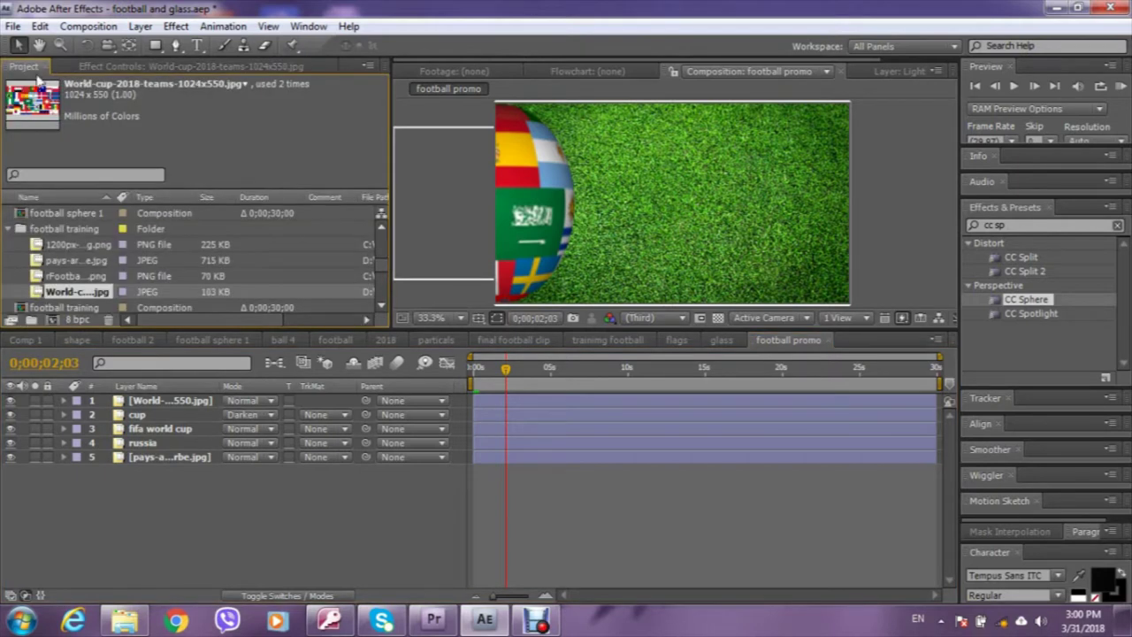
{"action": "left_click", "coordinate": [621, 369]}
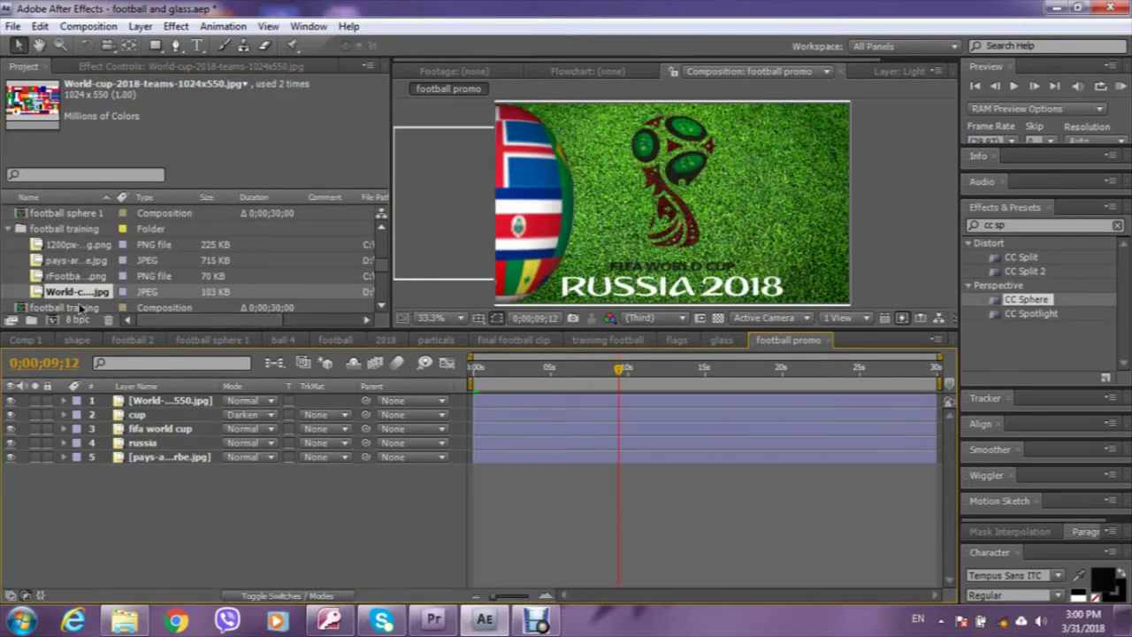
{"action": "left_click", "coordinate": [74, 243]}
{"action": "left_click", "coordinate": [66, 262]}
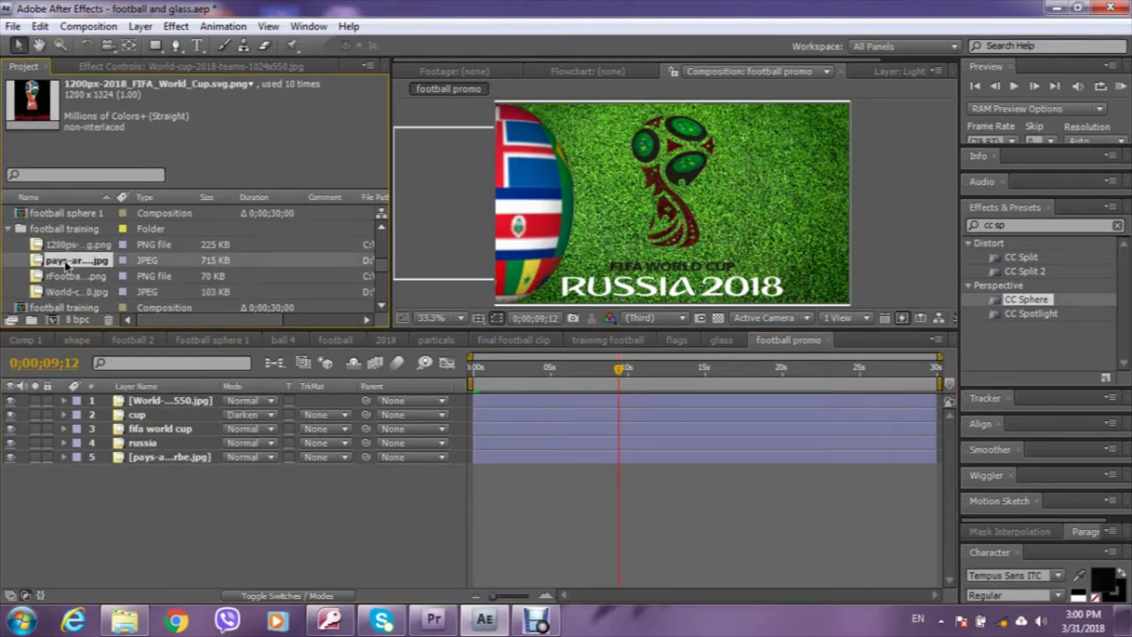
{"action": "left_click", "coordinate": [65, 277]}
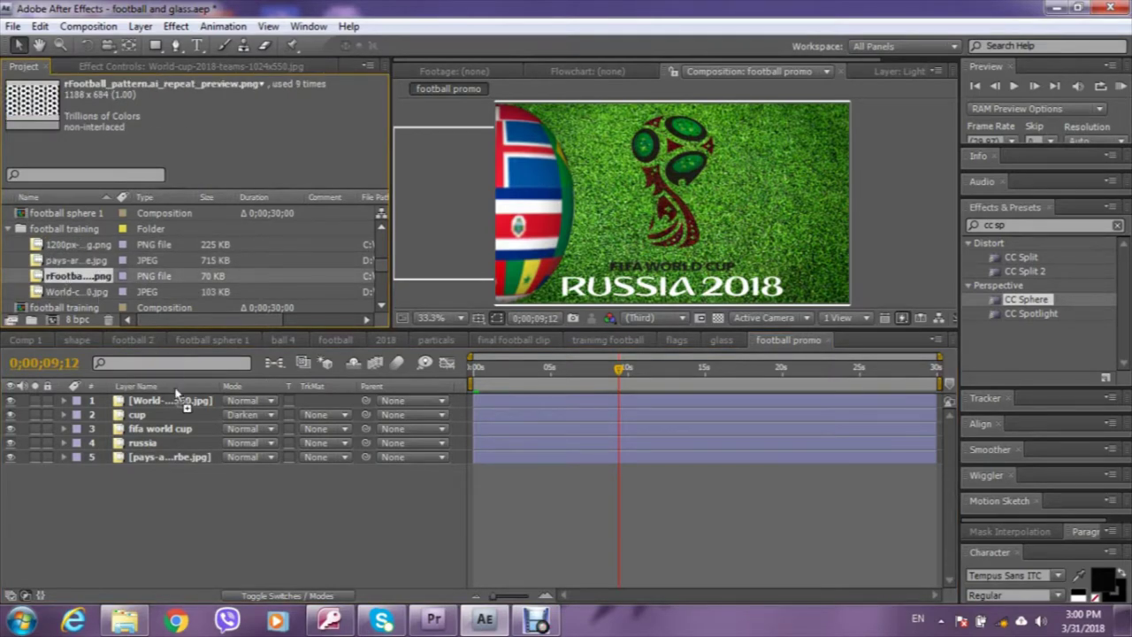
{"action": "left_click_drag", "start_coordinate": [66, 277], "coordinate": [176, 401]}
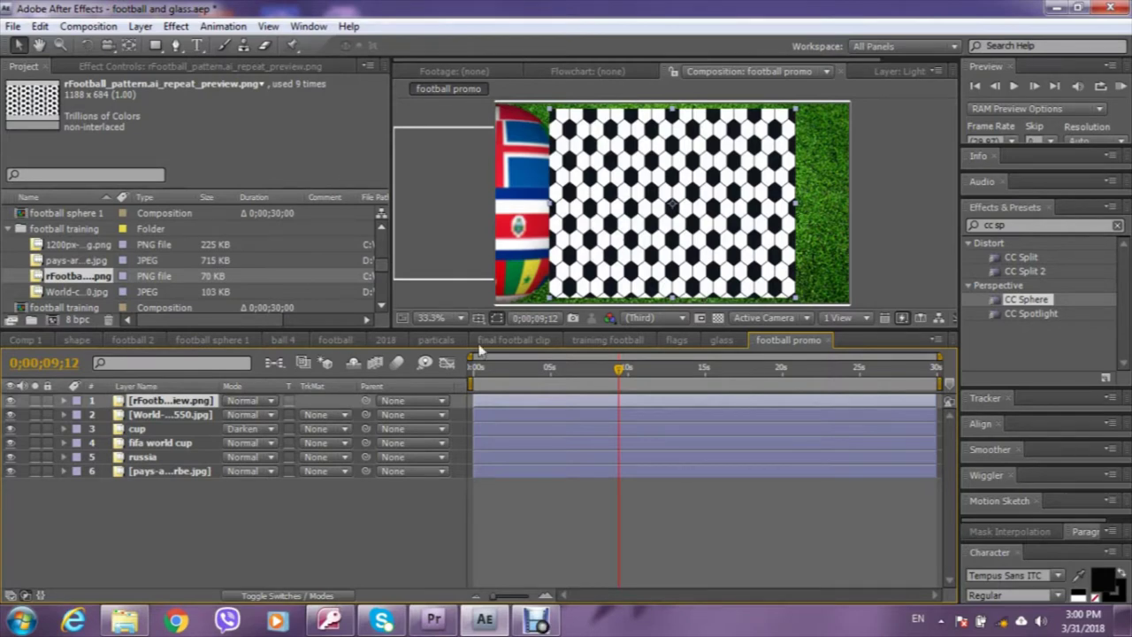
{"action": "left_click_drag", "start_coordinate": [1107, 306], "coordinate": [688, 237]}
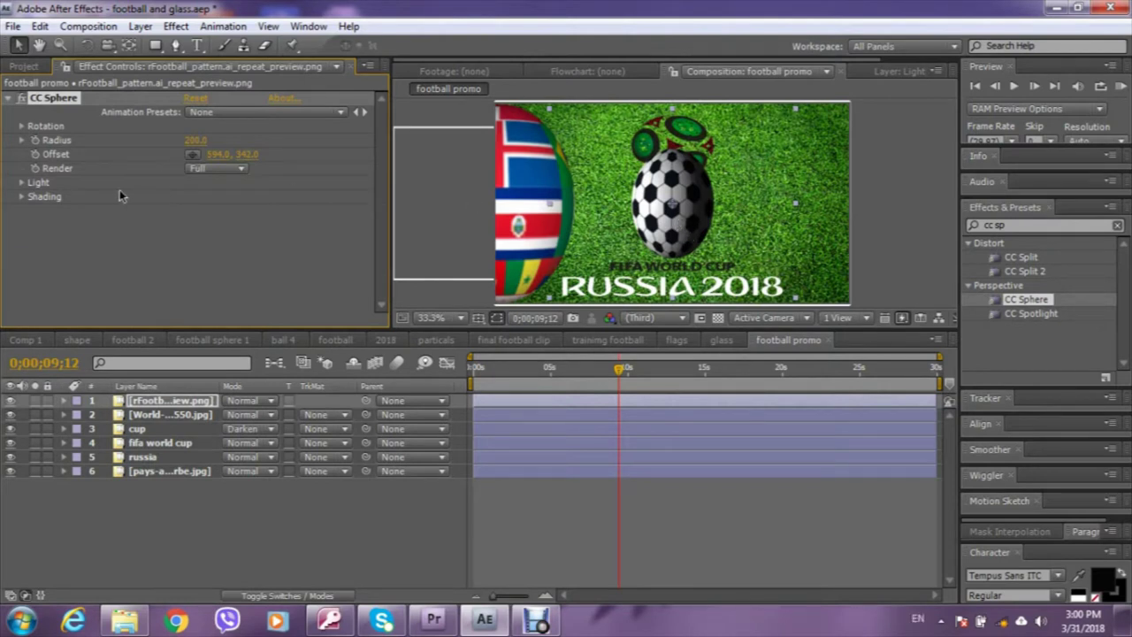
Give the football's CC Sphere light intensity 169, light height 40 and radius 361.
{"action": "left_click", "coordinate": [22, 182]}
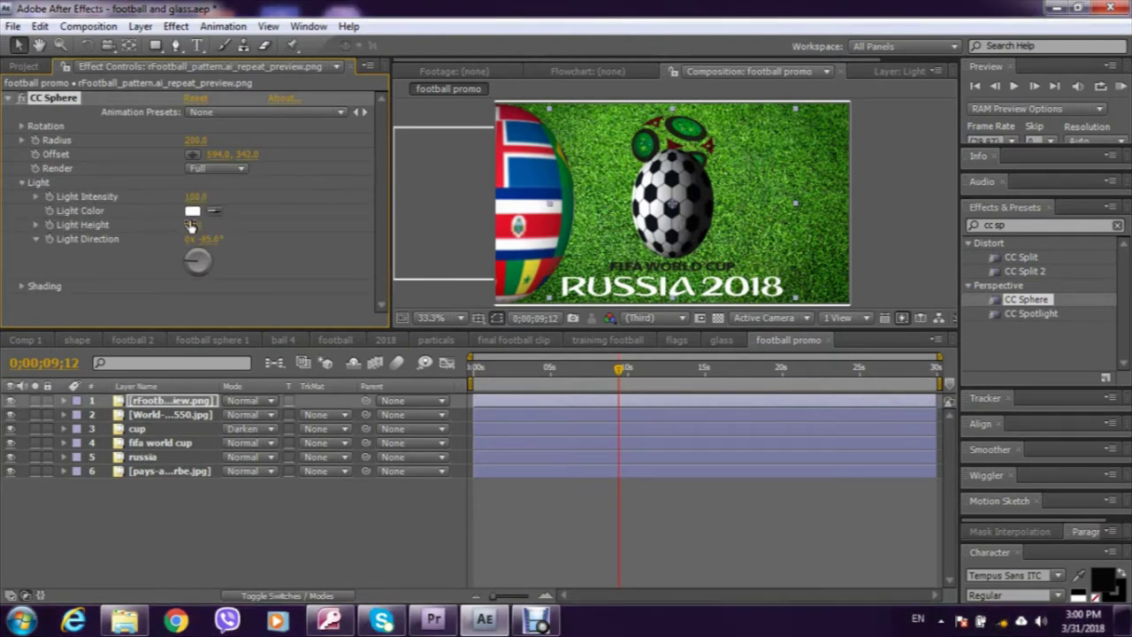
{"action": "mouse_move", "coordinate": [196, 196]}
{"action": "left_mouse_down"}
{"action": "mouse_move", "coordinate": [258, 191]}
{"action": "mouse_move", "coordinate": [180, 198]}
{"action": "left_mouse_up"}
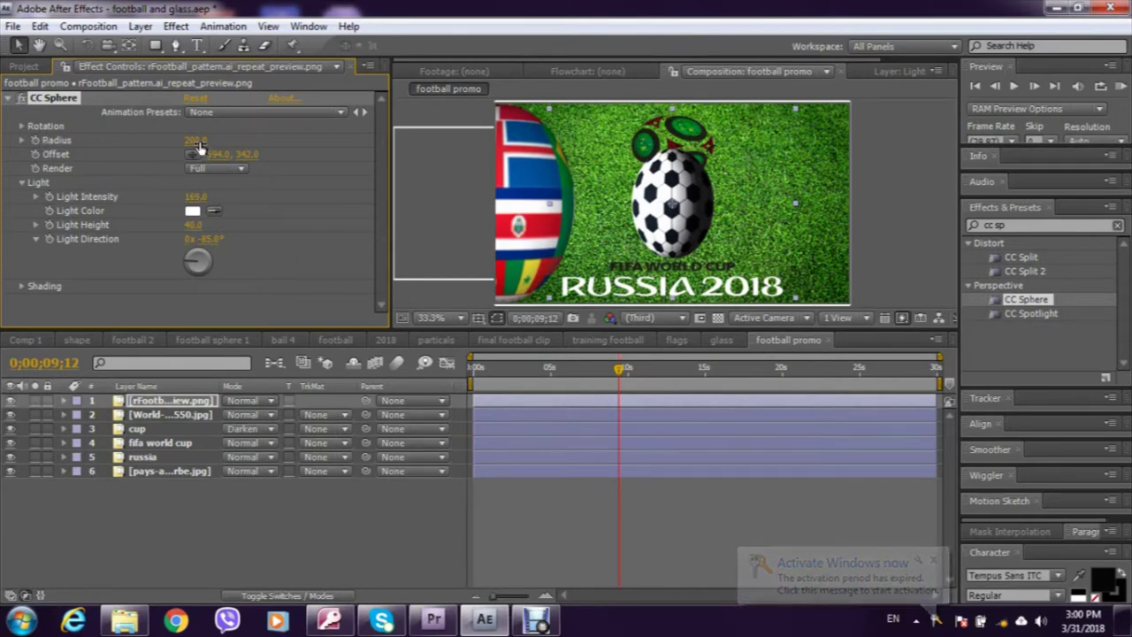
{"action": "left_click_drag", "start_coordinate": [196, 144], "coordinate": [265, 148]}
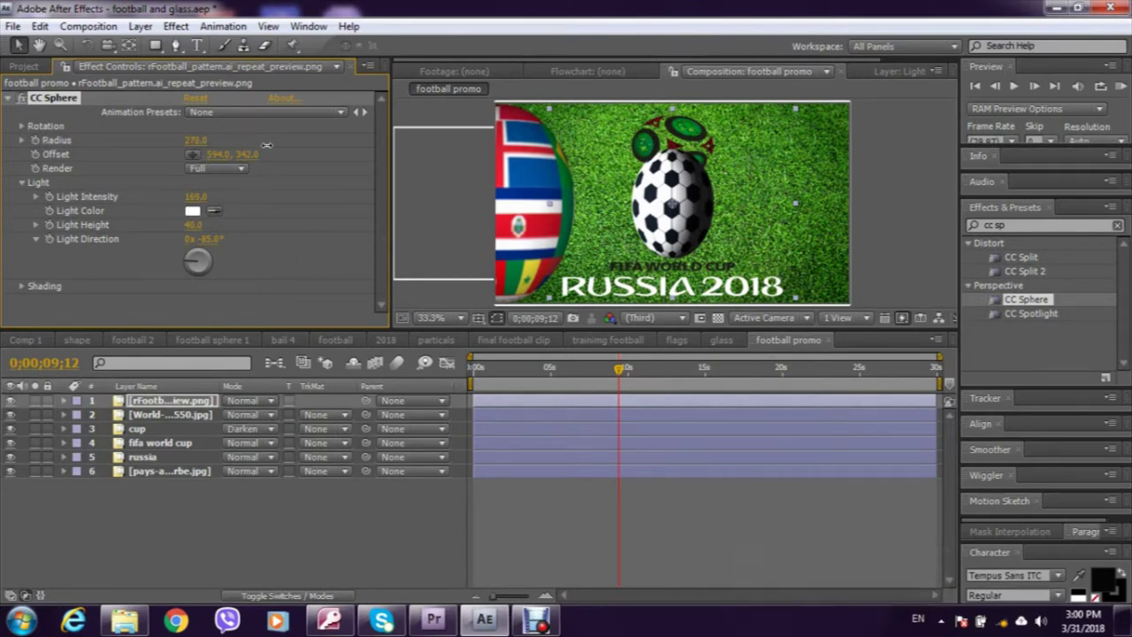
{"action": "left_click", "coordinate": [177, 415]}
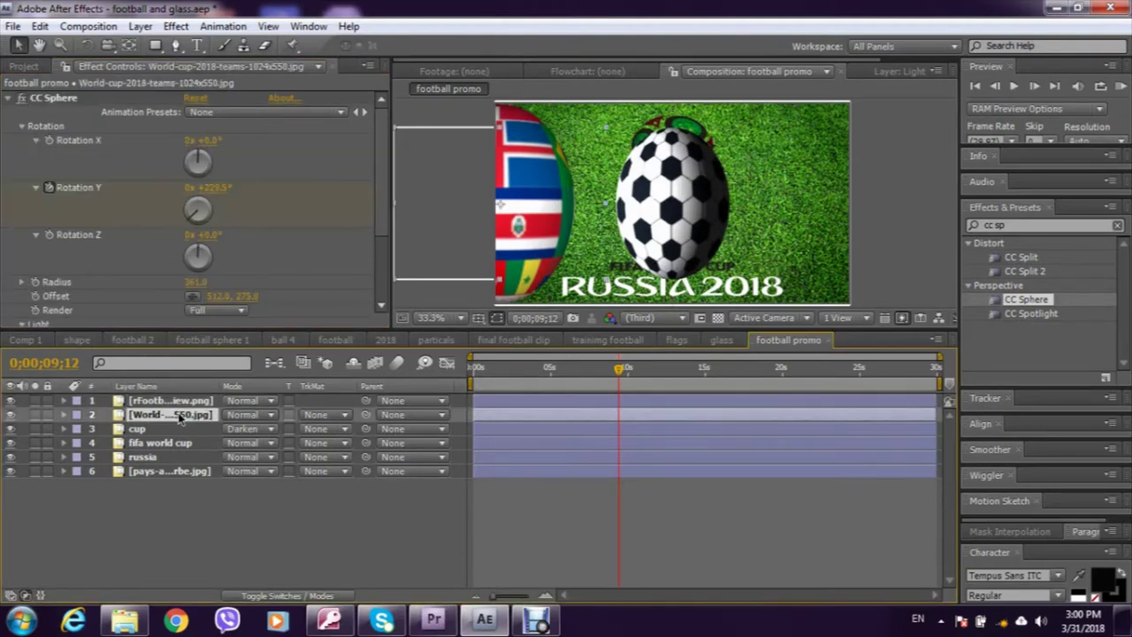
{"action": "left_click", "coordinate": [21, 126]}
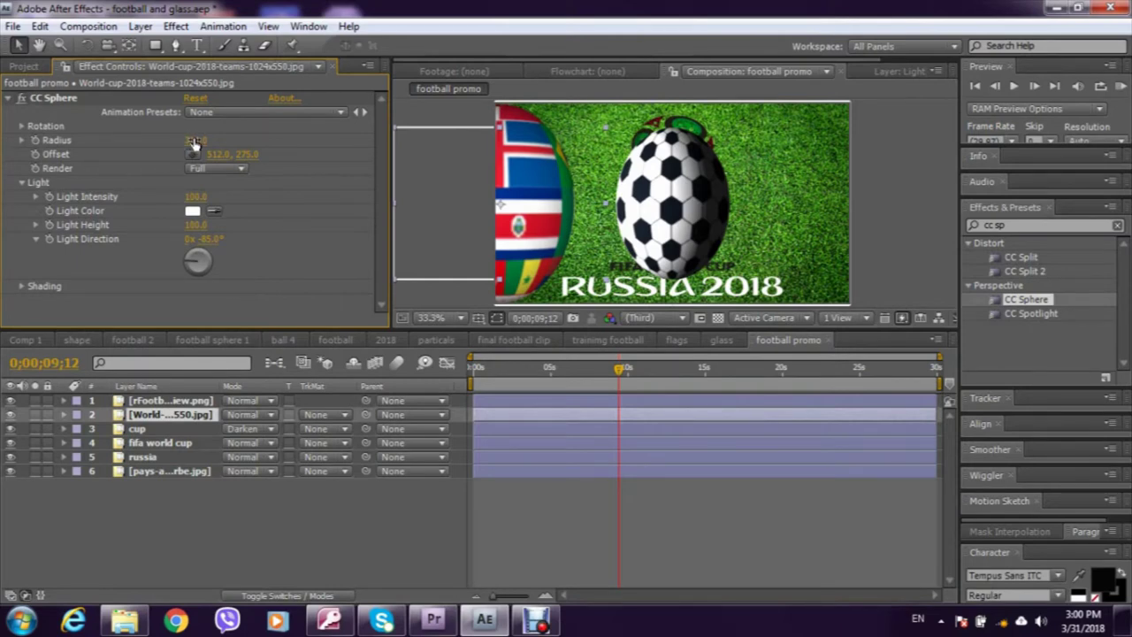
{"action": "left_click", "coordinate": [210, 403]}
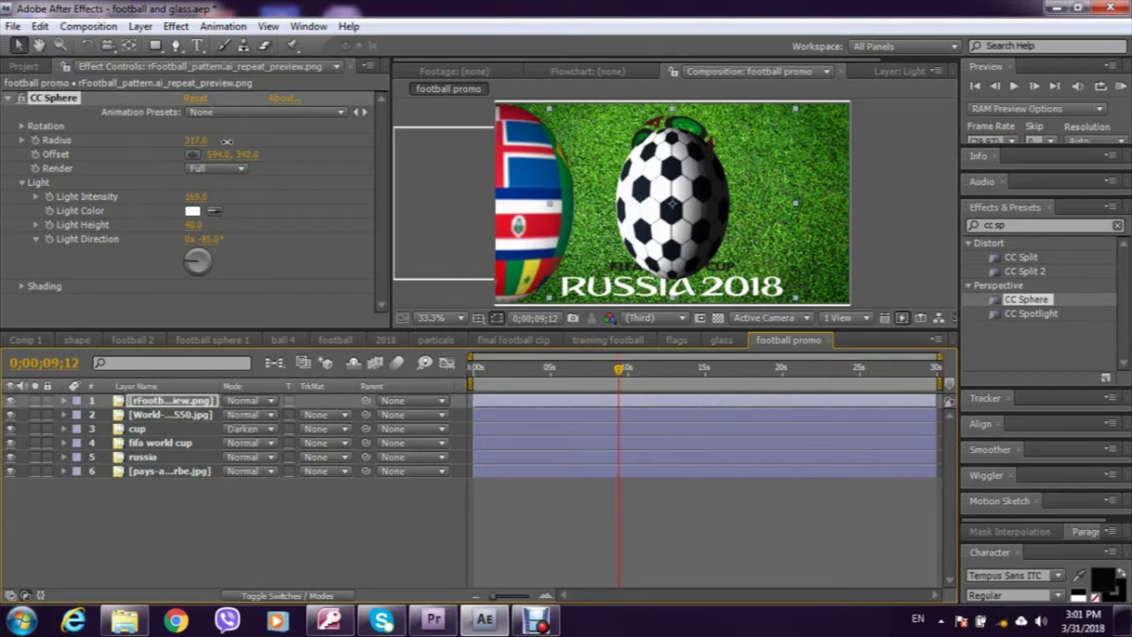
{"action": "left_click_drag", "start_coordinate": [197, 140], "coordinate": [212, 141]}
{"action": "left_click", "coordinate": [195, 141]}
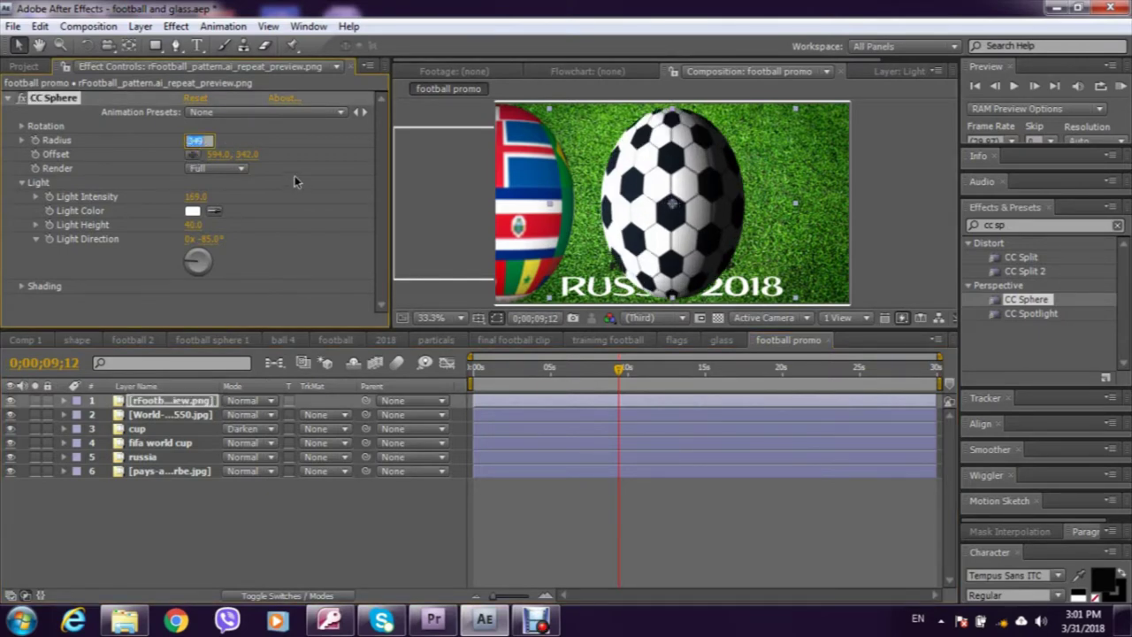
{"action": "type", "text": "361"}
{"action": "left_click", "coordinate": [356, 239]}
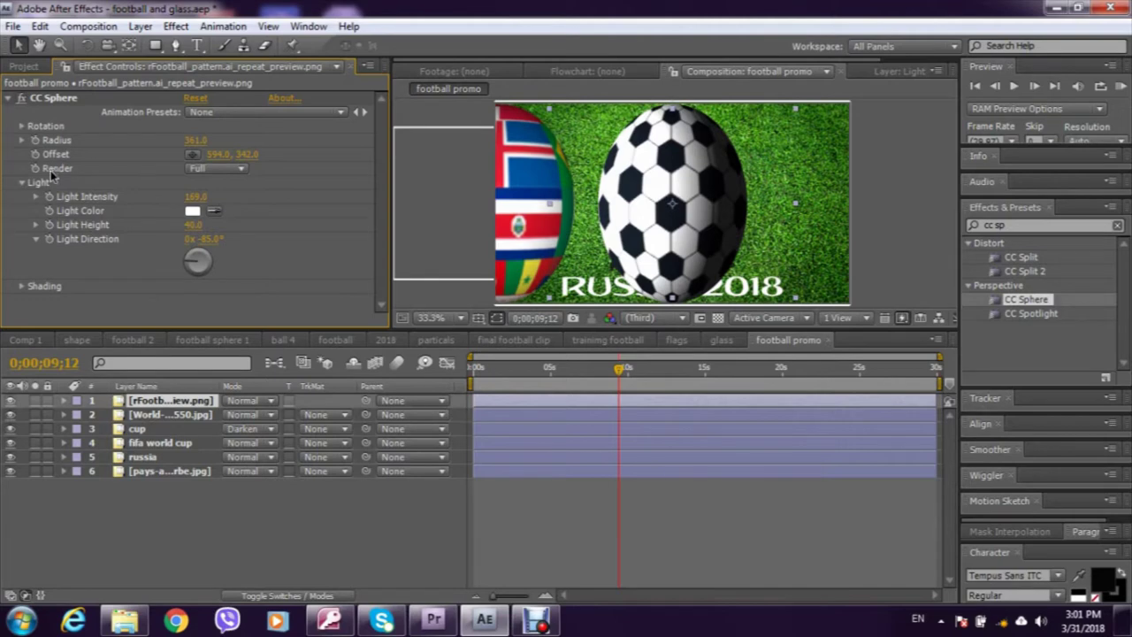
Set the football's CC Sphere Rotation Y to −1x −130° and preview from the start.
{"action": "left_click", "coordinate": [22, 126]}
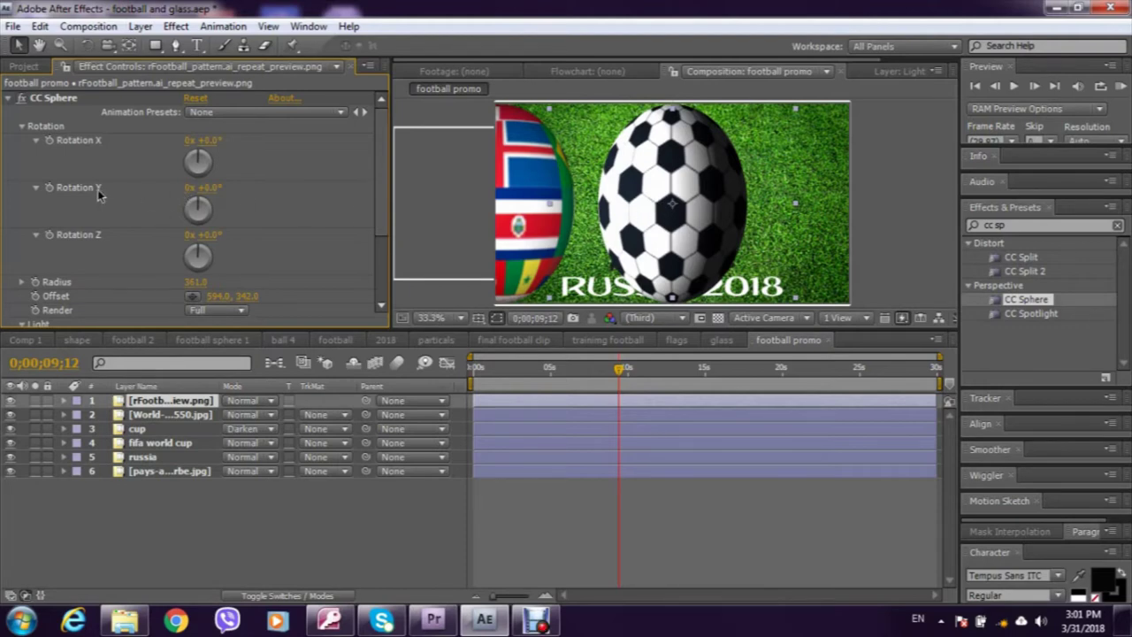
{"action": "left_click", "coordinate": [191, 187]}
{"action": "key", "text": "Return"}
{"action": "left_click", "coordinate": [217, 189]}
{"action": "type", "text": "-130"}
{"action": "key", "text": "Return"}
{"action": "key", "text": "Home"}
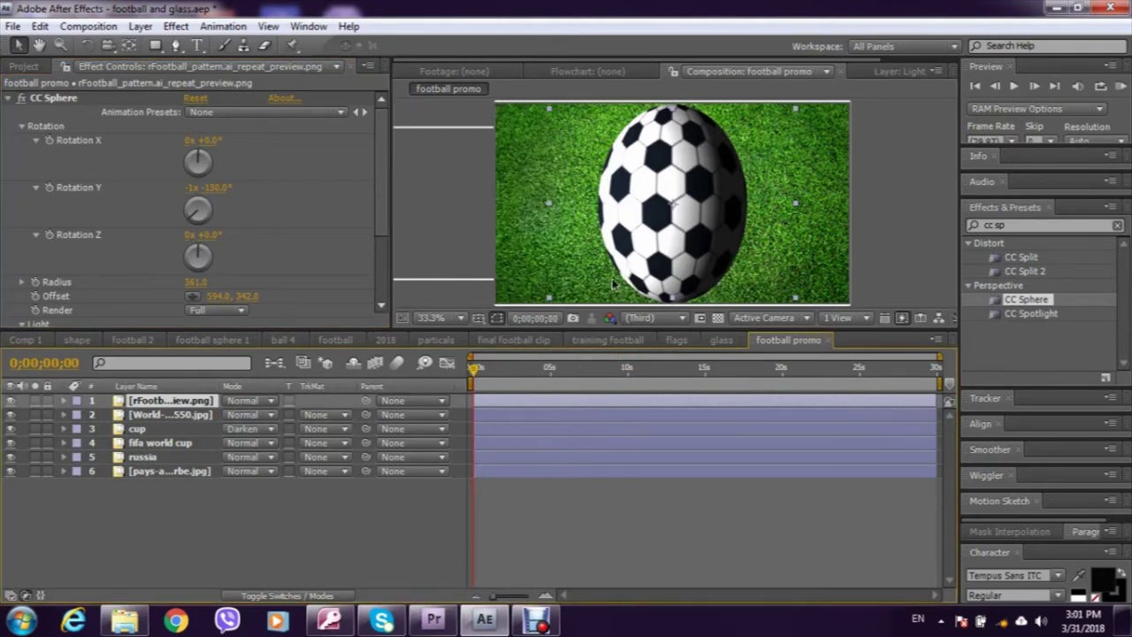
{"action": "key", "text": "space"}
{"action": "left_click_drag", "start_coordinate": [668, 212], "coordinate": [850, 204]}
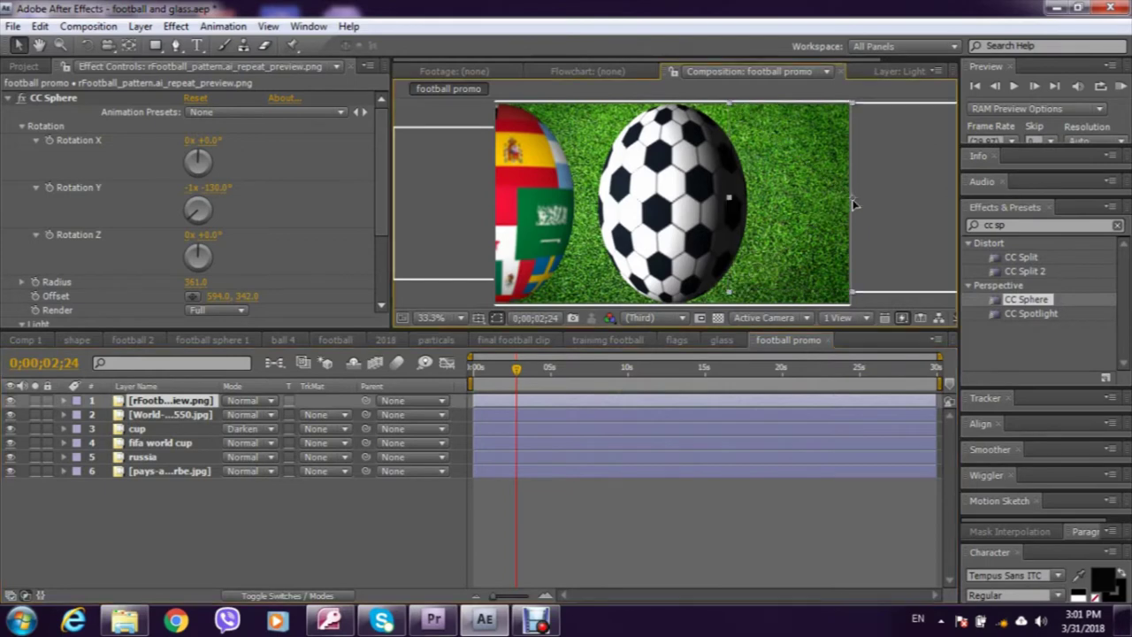
Fine-tune the football half off the right edge, nudge it down, and return near the start.
{"action": "left_click_drag", "start_coordinate": [846, 209], "coordinate": [841, 201]}
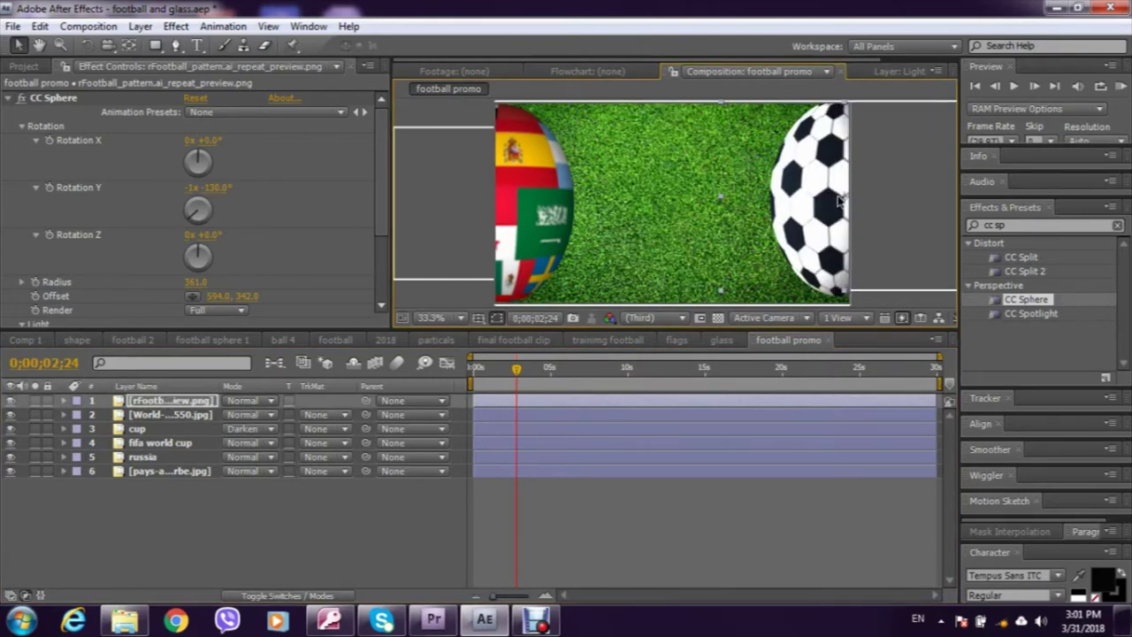
{"action": "key", "text": "Down"}
{"action": "key", "text": "Down"}
{"action": "key", "text": "Down"}
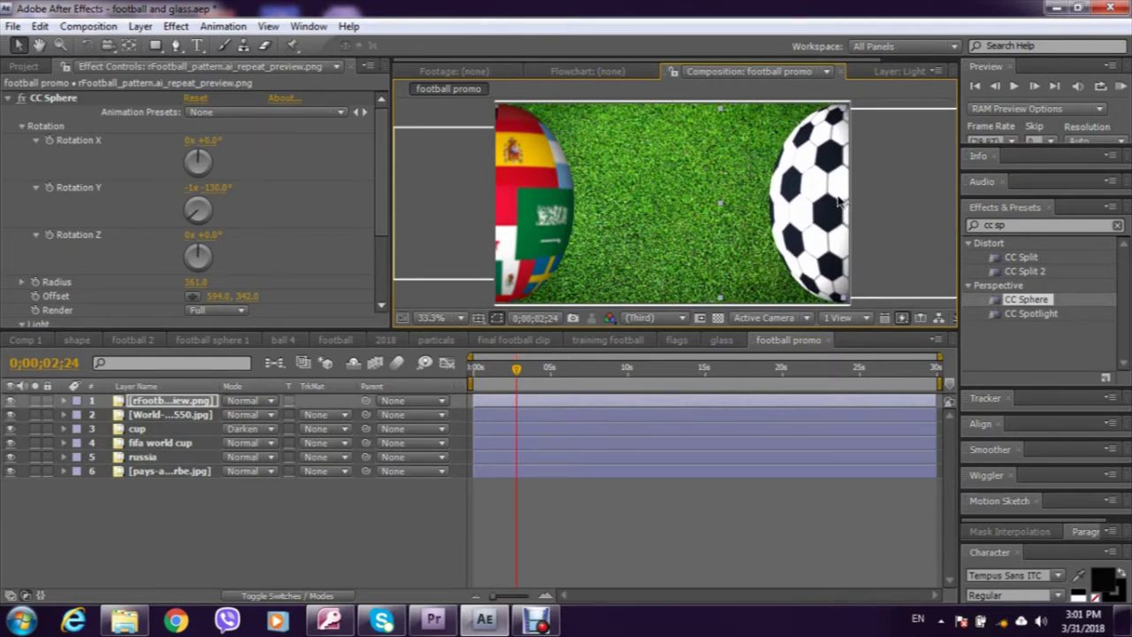
{"action": "left_click_drag", "start_coordinate": [517, 370], "coordinate": [471, 377]}
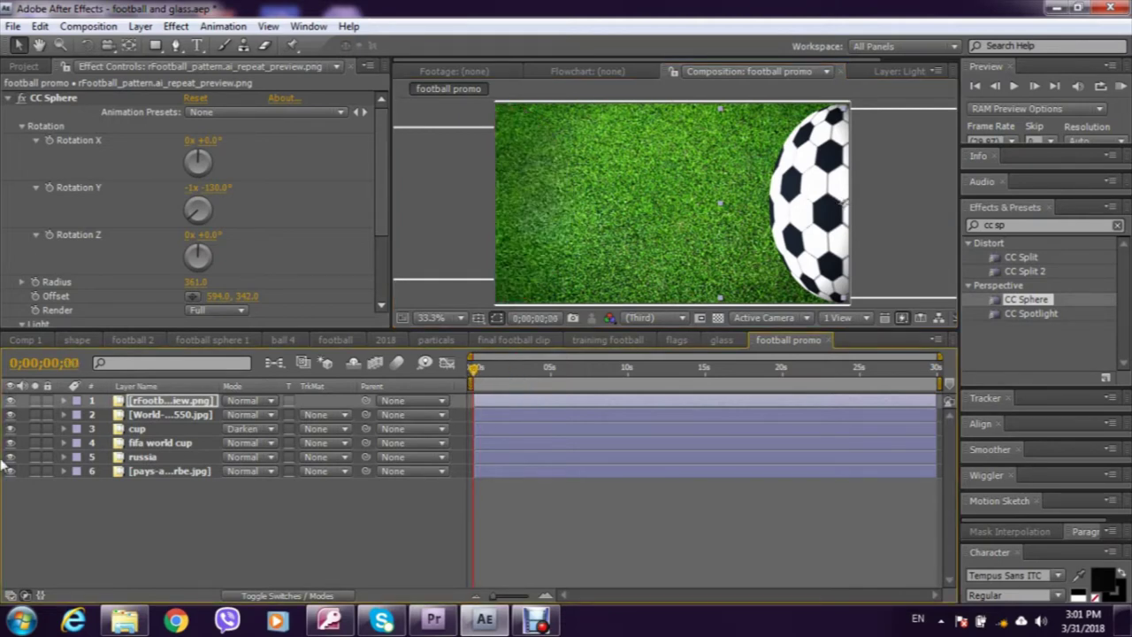
At the flag ball's first Position keyframe, set a Position keyframe on the football at 1258, 360.
{"action": "left_click", "coordinate": [64, 414]}
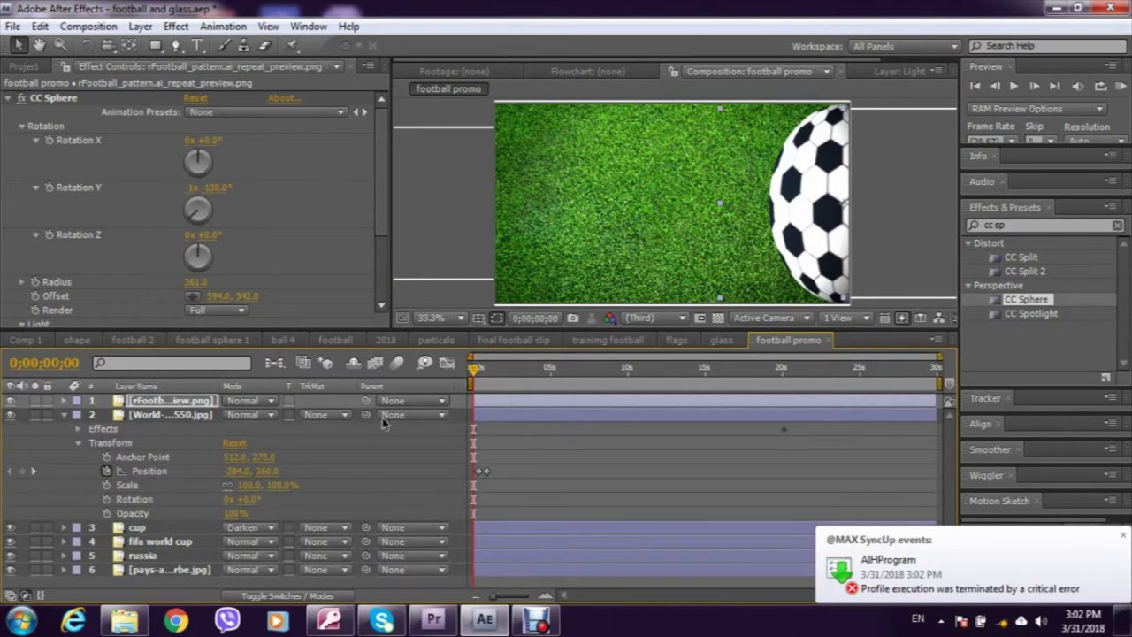
{"action": "left_click", "coordinate": [35, 471]}
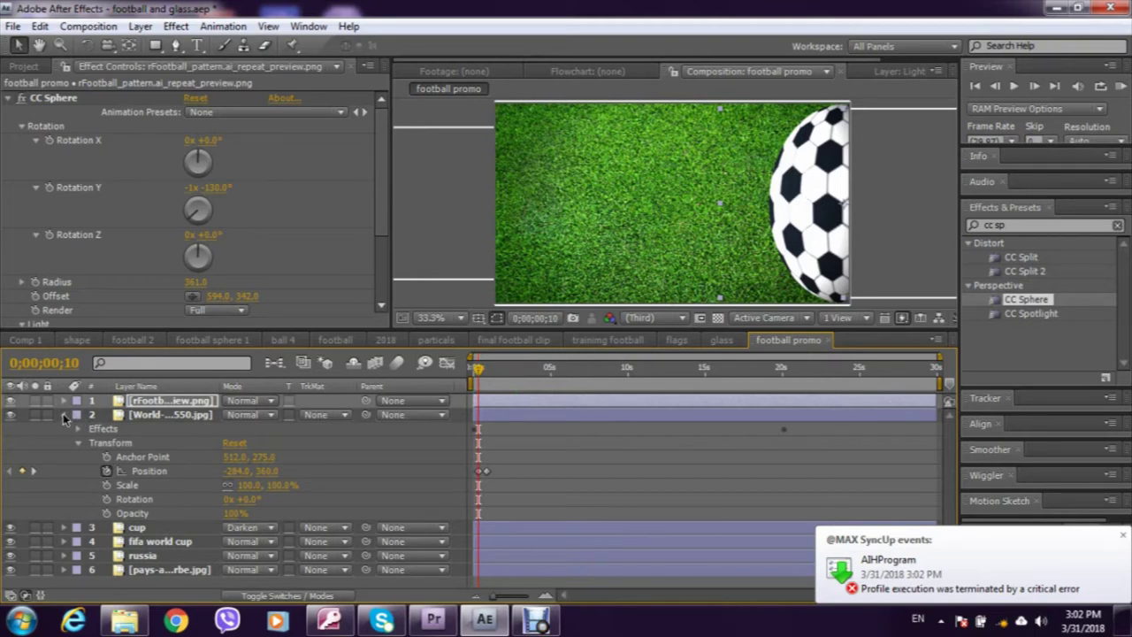
{"action": "left_click", "coordinate": [63, 413]}
{"action": "left_click", "coordinate": [64, 403]}
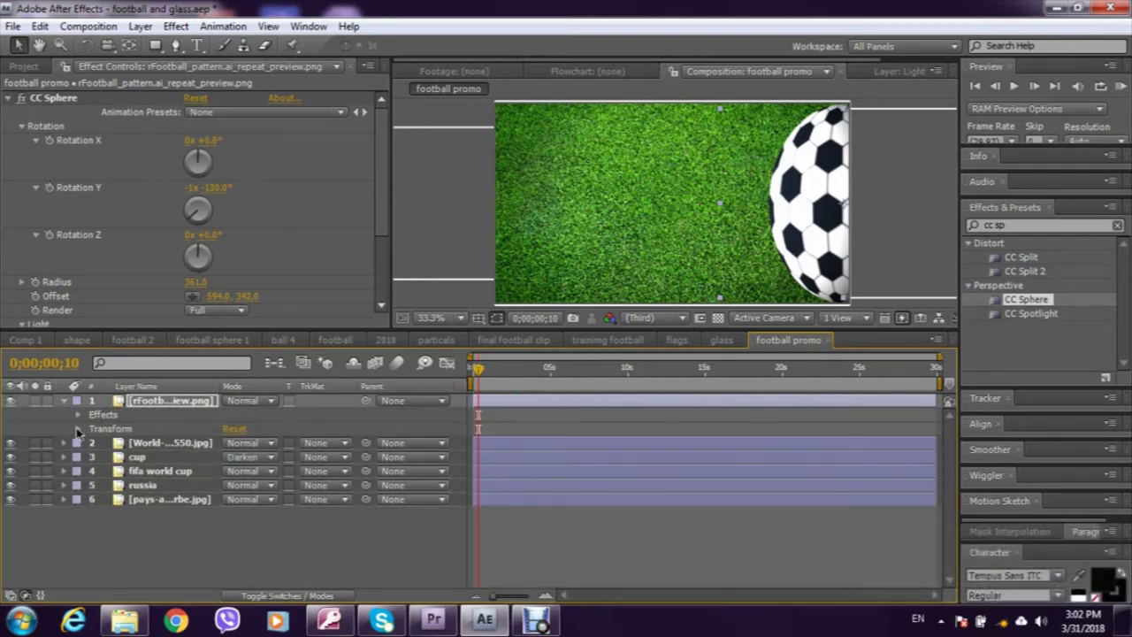
{"action": "left_click", "coordinate": [77, 428]}
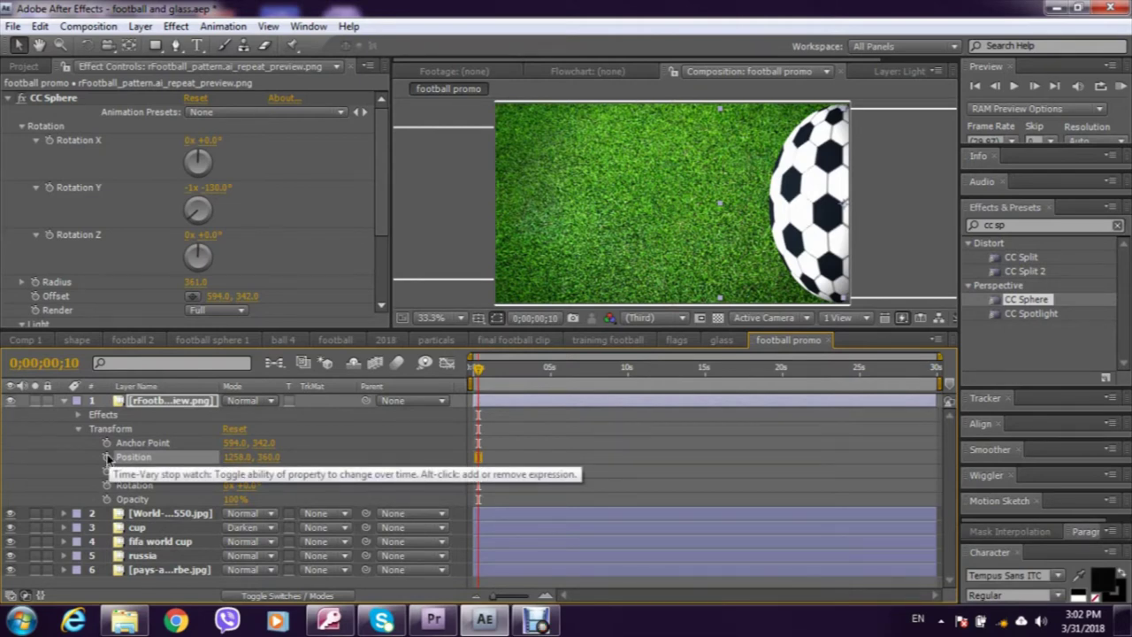
{"action": "left_click", "coordinate": [106, 457]}
Scrub a few frames later to watch the flag ball enter, and reveal its properties again.
{"action": "left_click", "coordinate": [482, 376]}
{"action": "left_click_drag", "start_coordinate": [482, 376], "coordinate": [486, 376]}
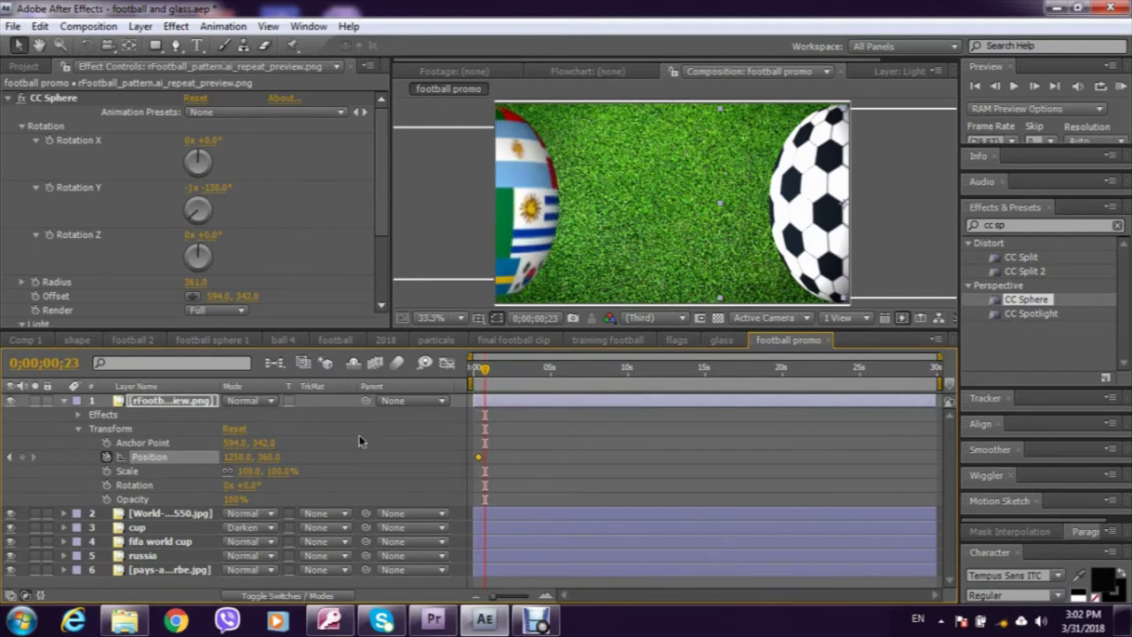
{"action": "left_click", "coordinate": [65, 512]}
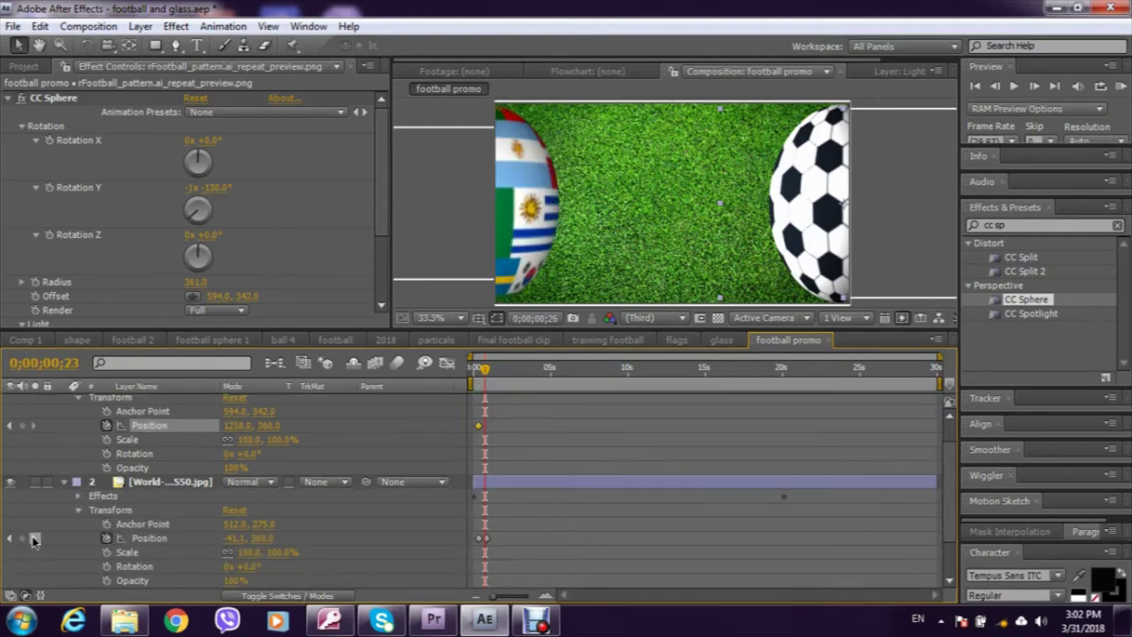
At 0;00;00;10, raise the football's starting Position X from 1258 to 1545, off-screen right.
{"action": "left_click", "coordinate": [32, 537]}
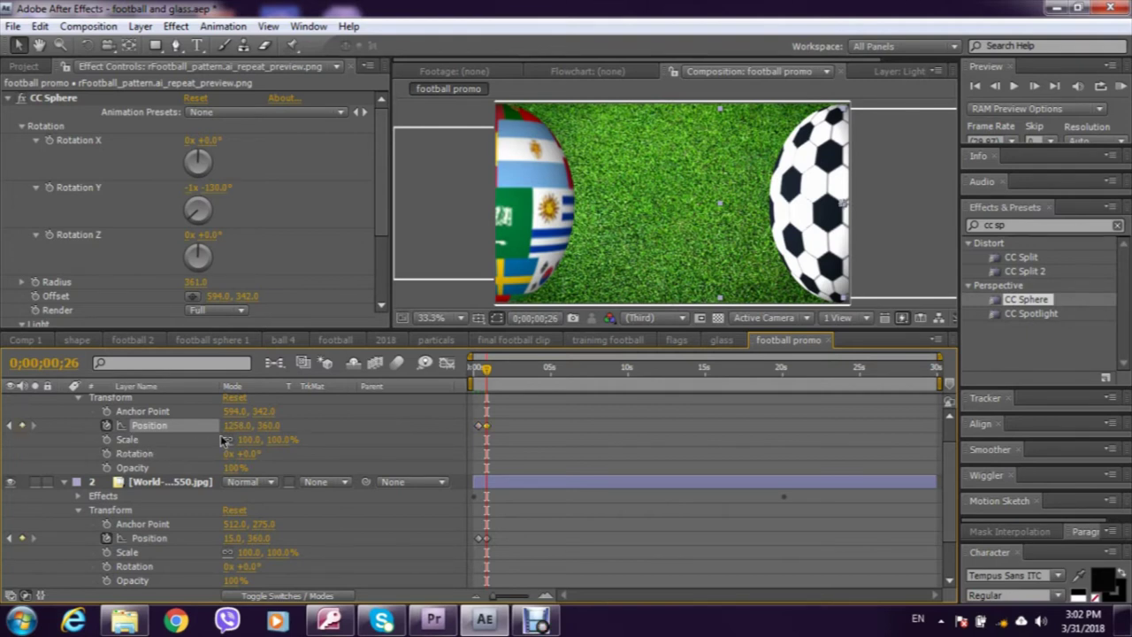
{"action": "left_click", "coordinate": [11, 426]}
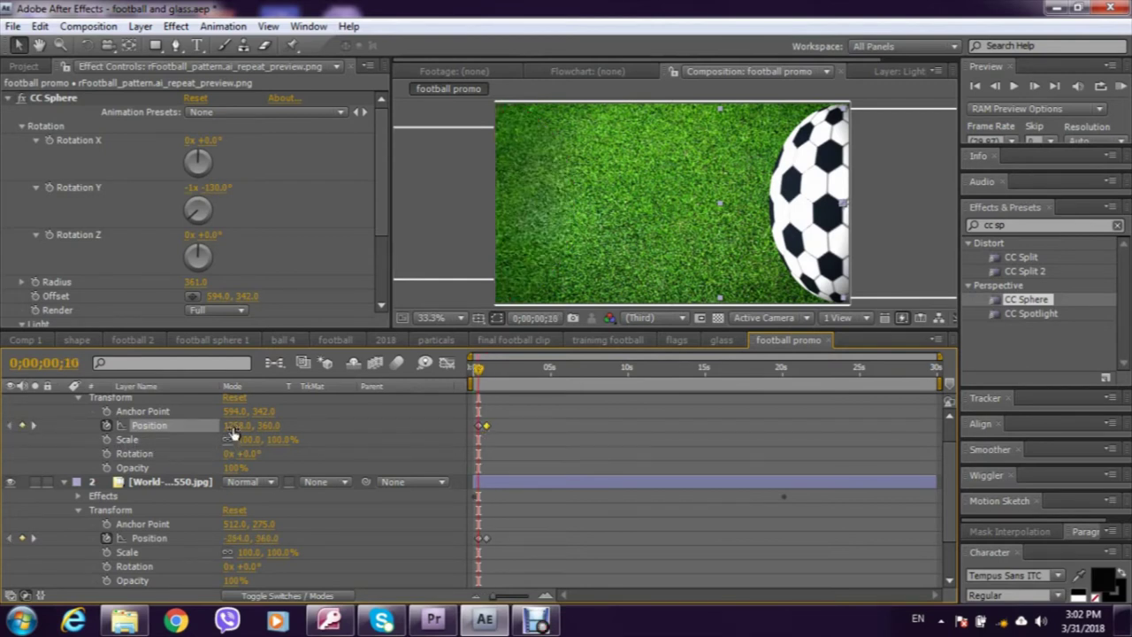
{"action": "mouse_move", "coordinate": [235, 427]}
{"action": "left_mouse_down"}
{"action": "mouse_move", "coordinate": [284, 434]}
{"action": "mouse_move", "coordinate": [263, 426]}
{"action": "left_mouse_up"}
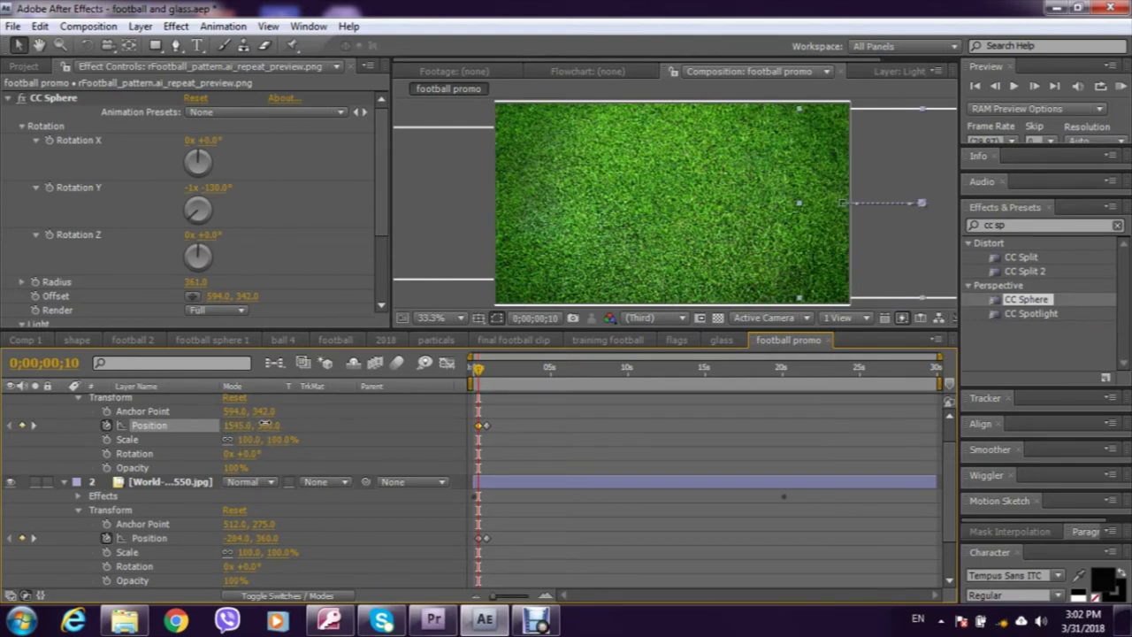
{"action": "left_click", "coordinate": [79, 398]}
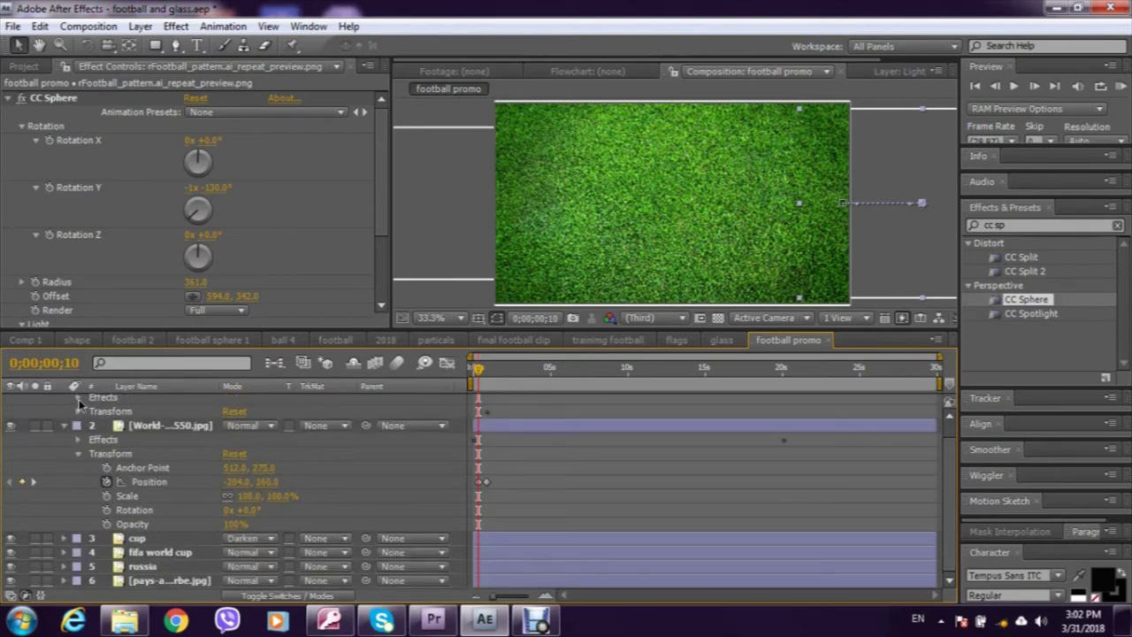
Select the World-cup flag layer, preview the roll-in from frame 0, and expand CC Sphere Rotation.
{"action": "left_click", "coordinate": [65, 425]}
{"action": "left_click", "coordinate": [65, 425]}
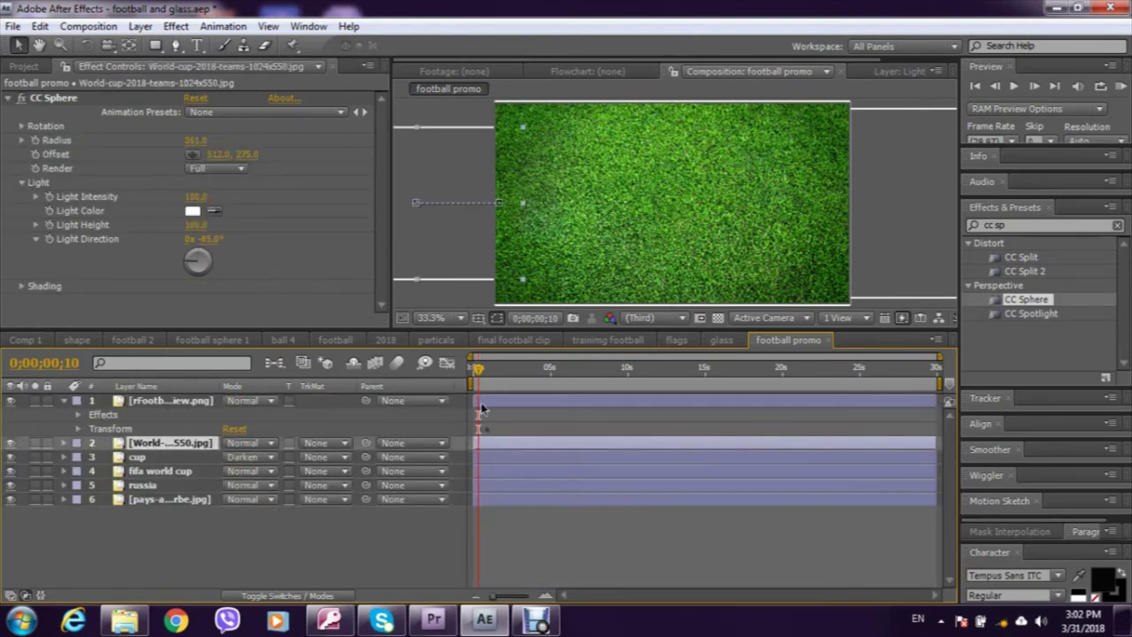
{"action": "left_click_drag", "start_coordinate": [478, 370], "coordinate": [470, 371]}
{"action": "key", "text": "space"}
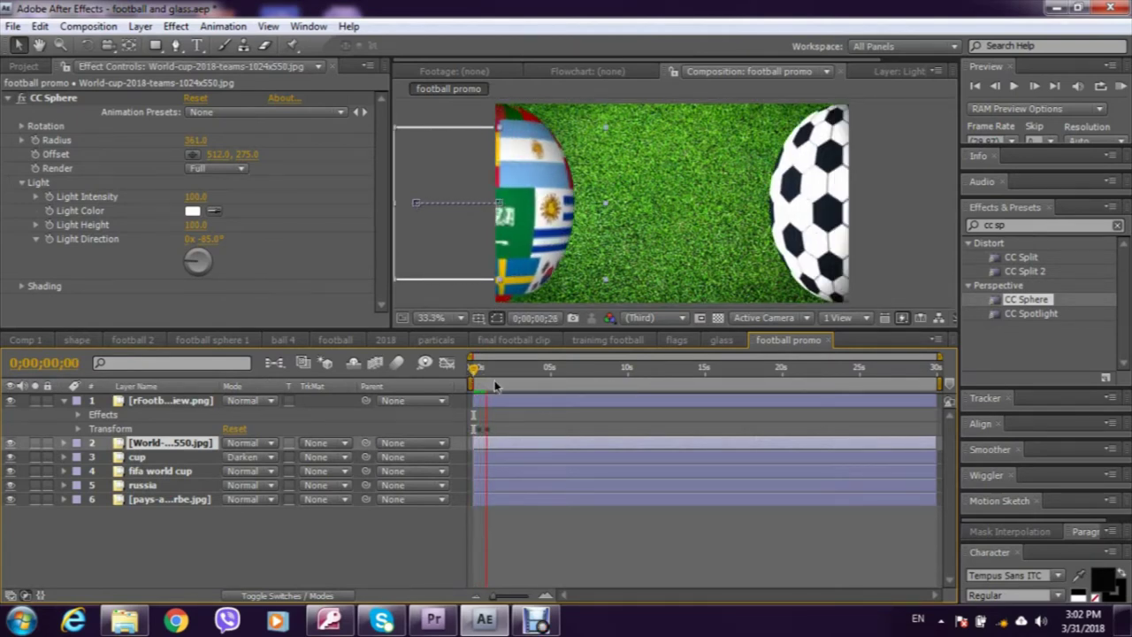
{"action": "key", "text": "space"}
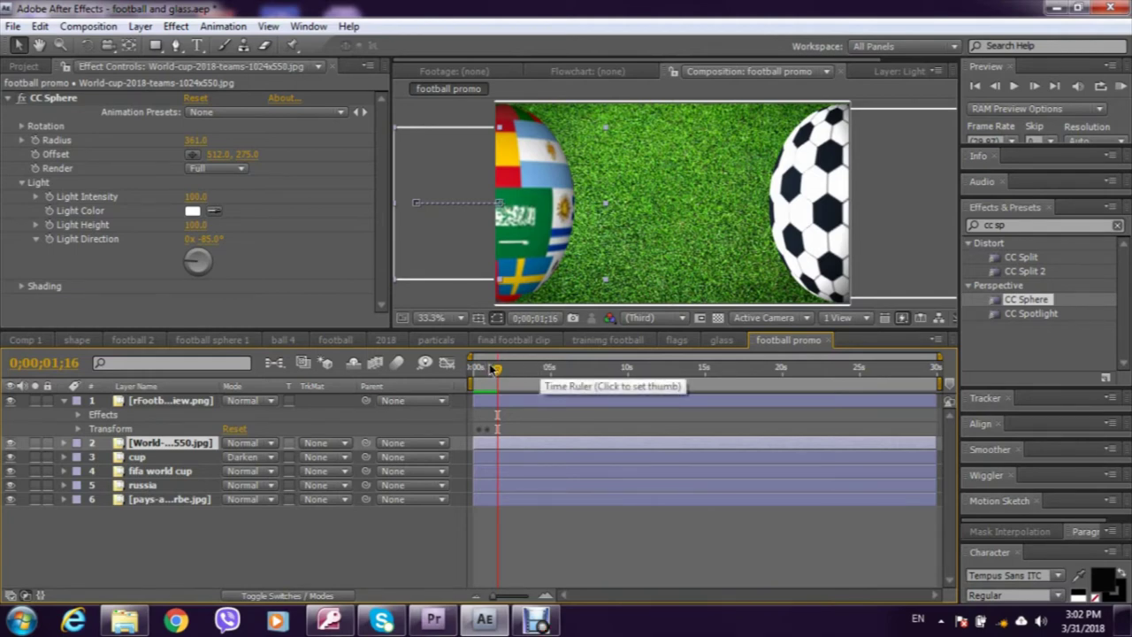
{"action": "left_click_drag", "start_coordinate": [495, 369], "coordinate": [472, 375]}
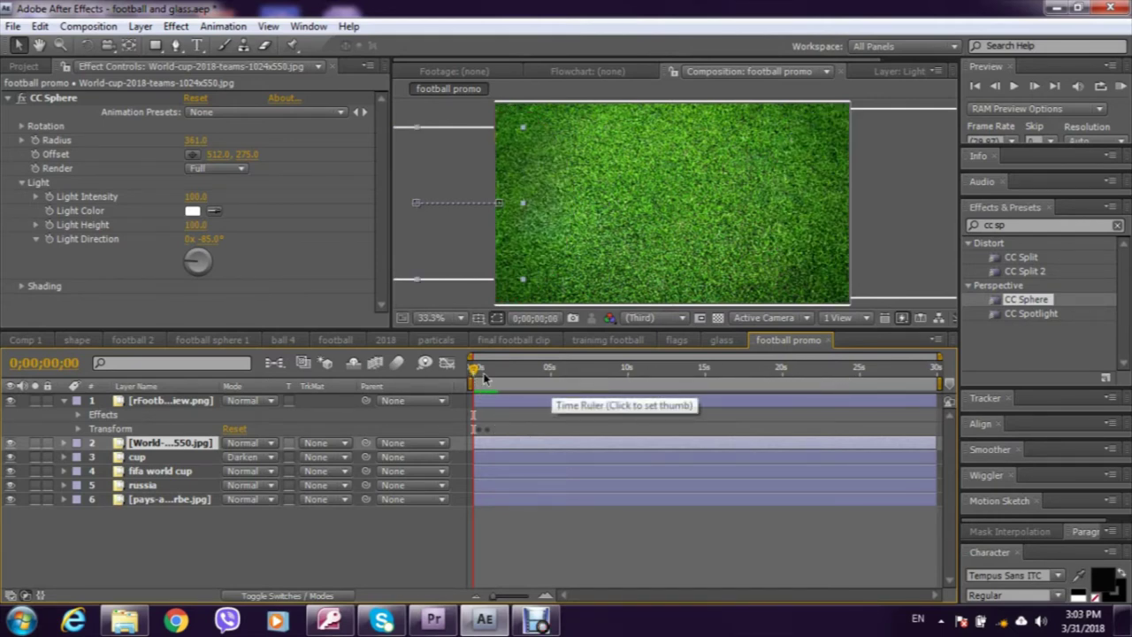
{"action": "left_click", "coordinate": [22, 126]}
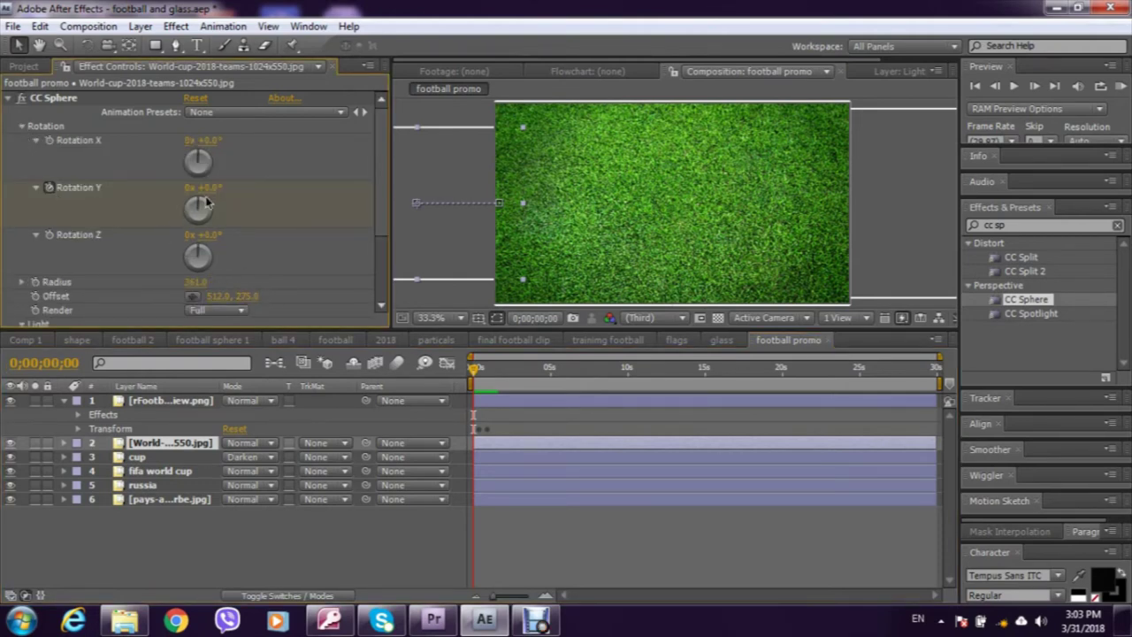
Rename layer 1, the football pattern, to 'football' and switch back to the football promo composition.
{"action": "double_click", "coordinate": [164, 403]}
{"action": "right_click", "coordinate": [163, 403]}
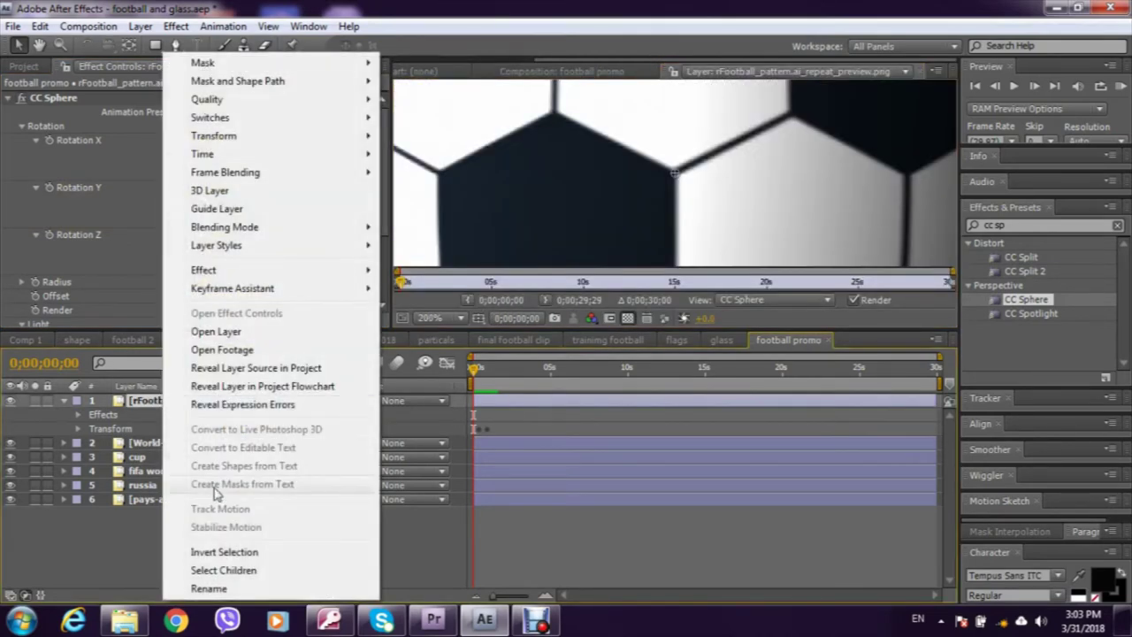
{"action": "left_click", "coordinate": [247, 590]}
{"action": "type", "text": "football"}
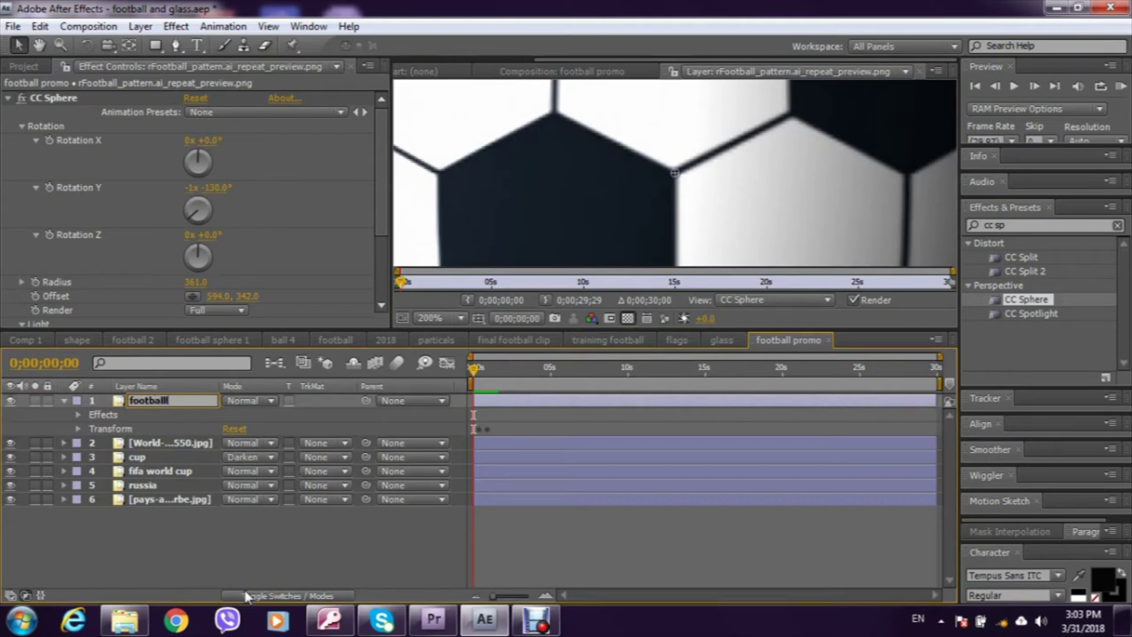
{"action": "key", "text": "Return"}
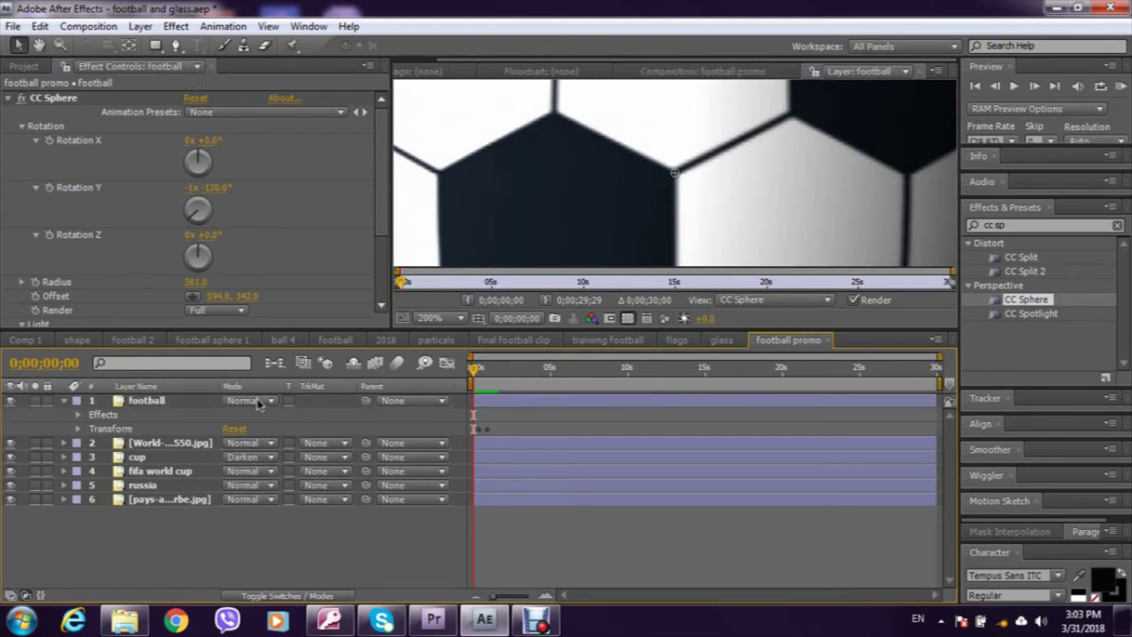
{"action": "left_click", "coordinate": [645, 70]}
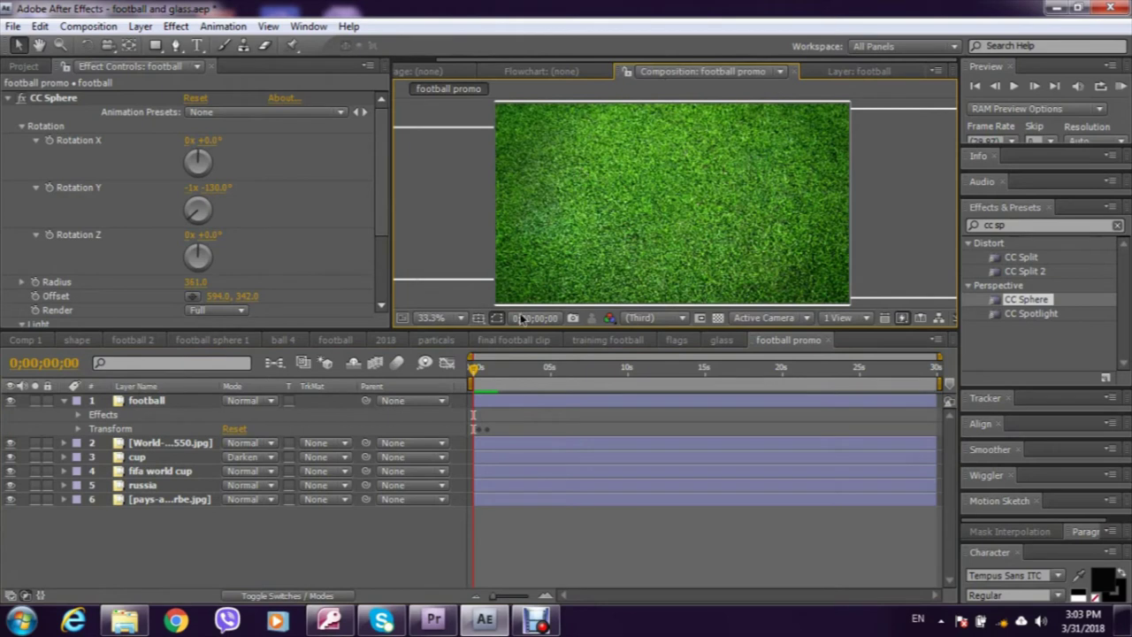
At frame 0, set the football's CC Sphere Rotation Y keyframe to 0°.
{"action": "left_click", "coordinate": [161, 402]}
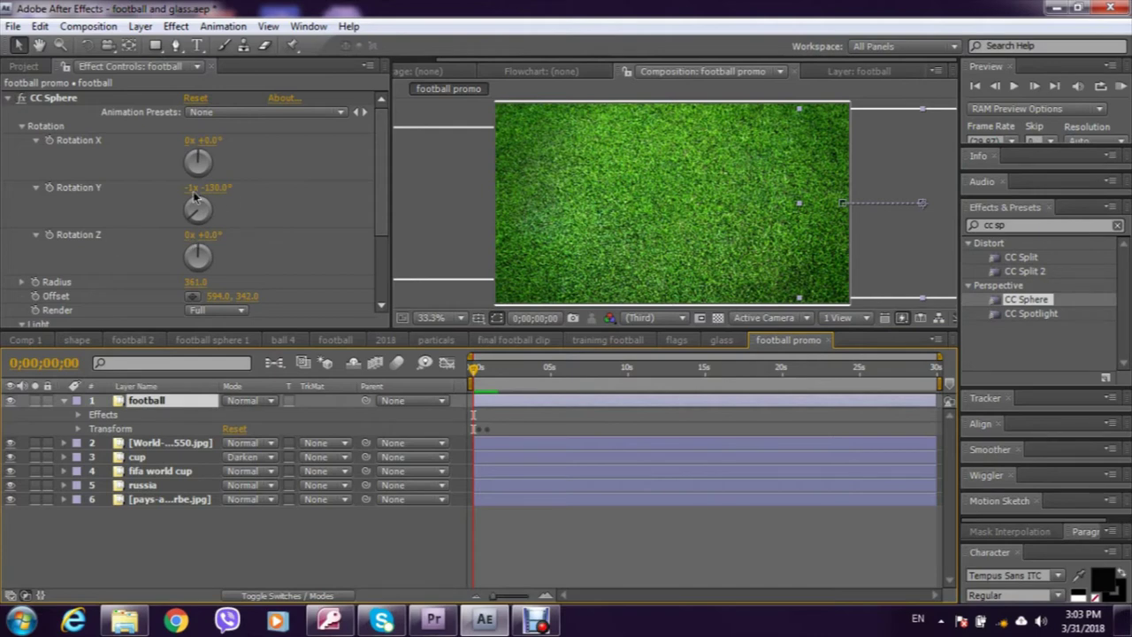
{"action": "left_click", "coordinate": [60, 189]}
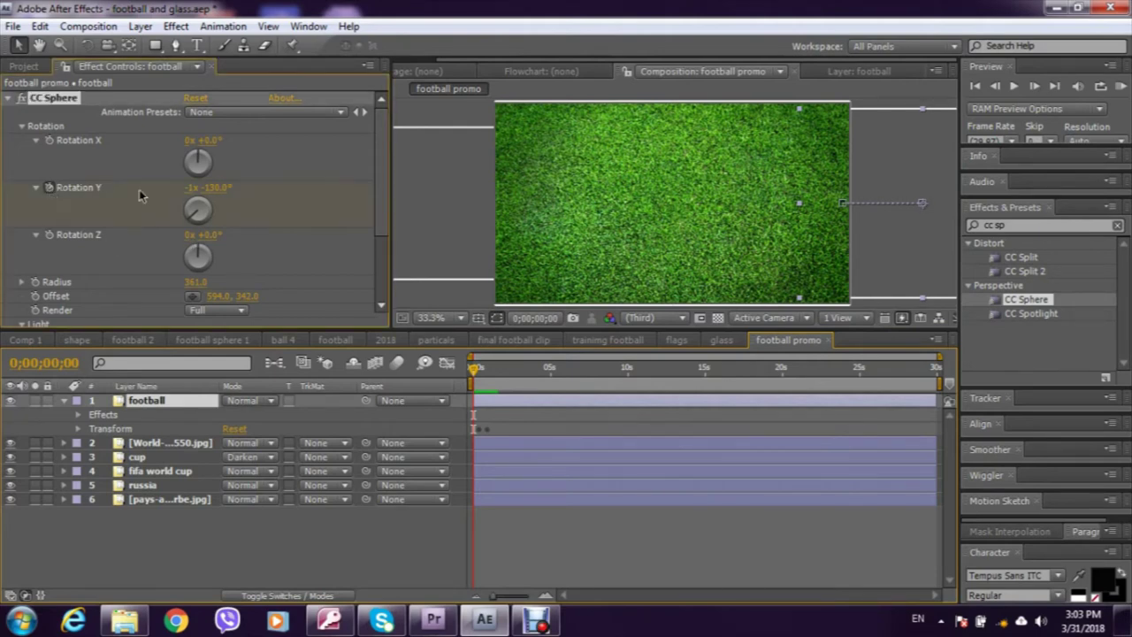
{"action": "left_click", "coordinate": [188, 193]}
{"action": "key", "text": "Return"}
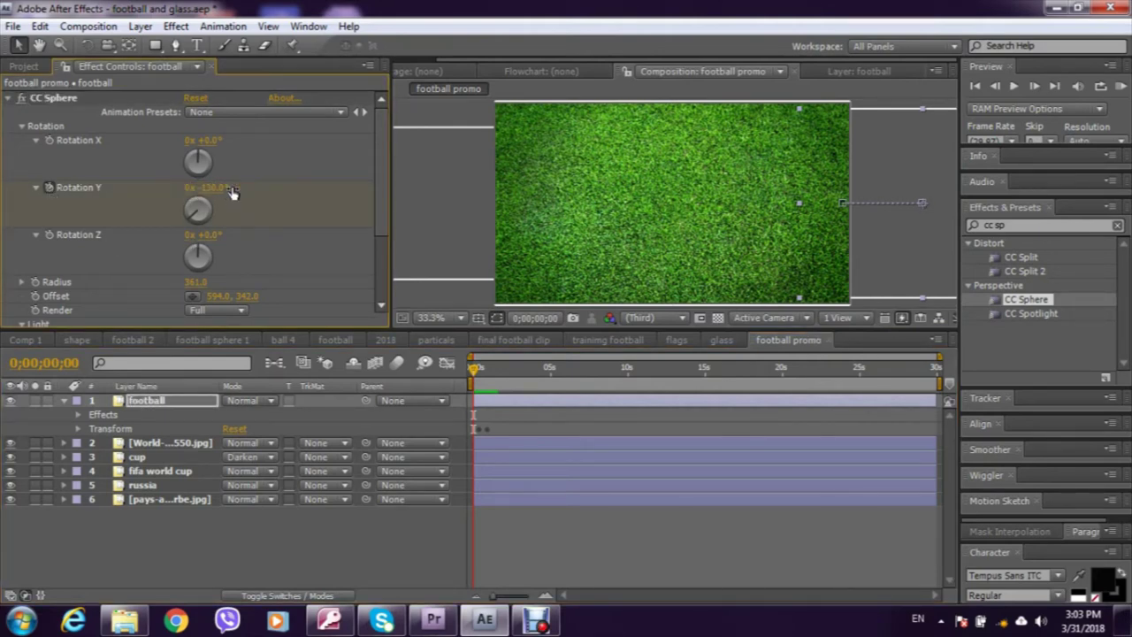
{"action": "left_click", "coordinate": [217, 191]}
{"action": "key", "text": "Return"}
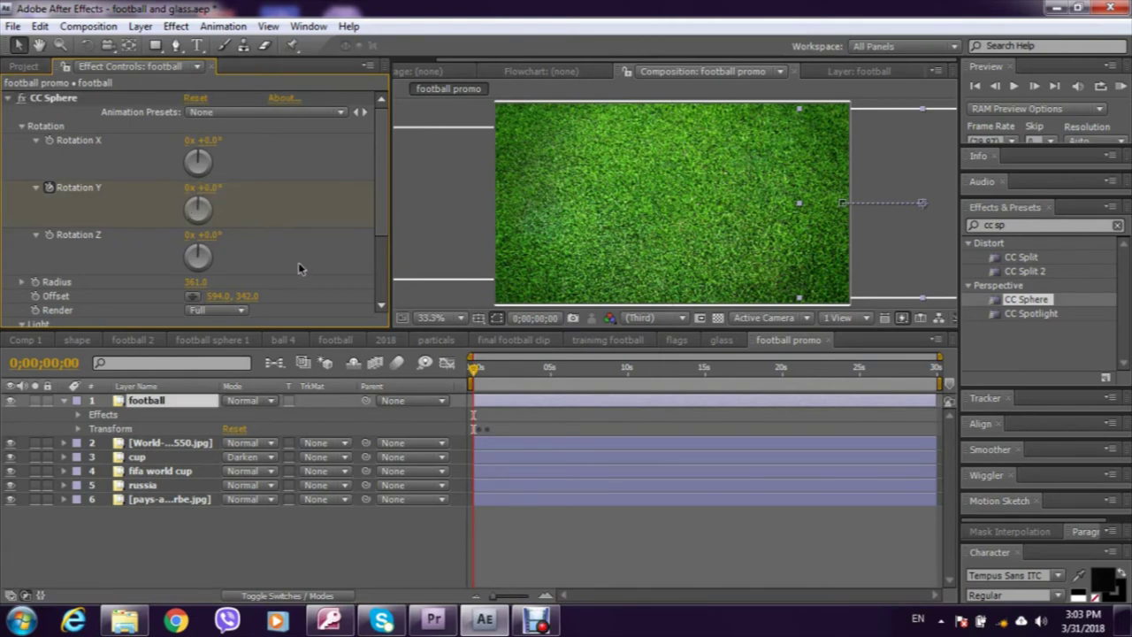
{"action": "left_click", "coordinate": [453, 376]}
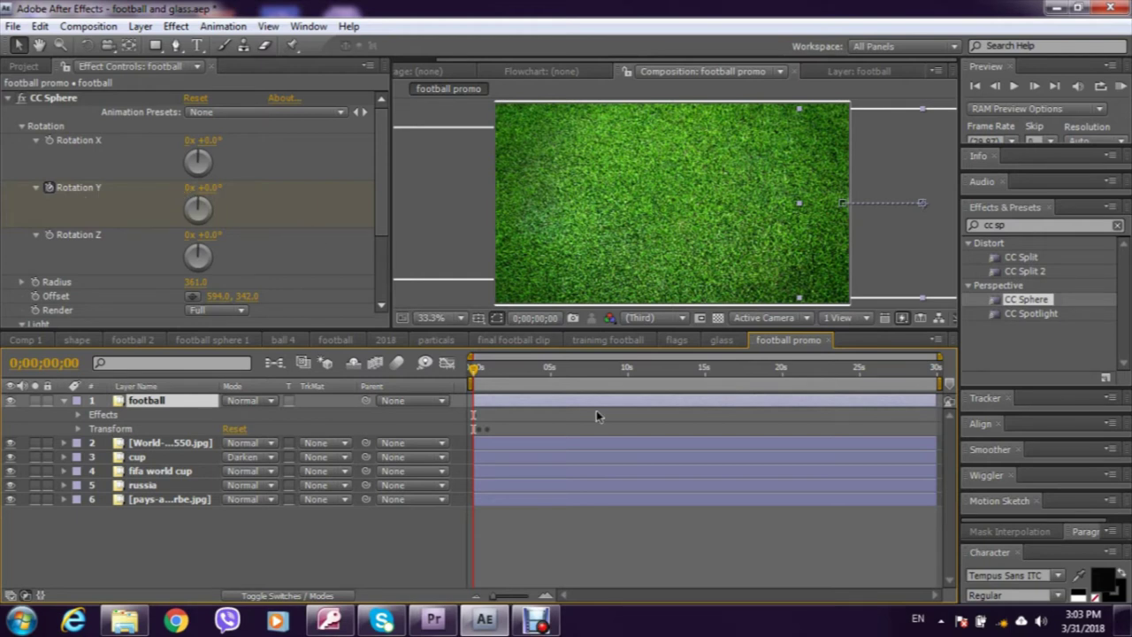
At about 20 seconds, set Rotation Y to -1x -130°, then return to the first frame.
{"action": "left_click_drag", "start_coordinate": [473, 371], "coordinate": [784, 388]}
{"action": "left_click", "coordinate": [190, 187]}
{"action": "type", "text": "-1"}
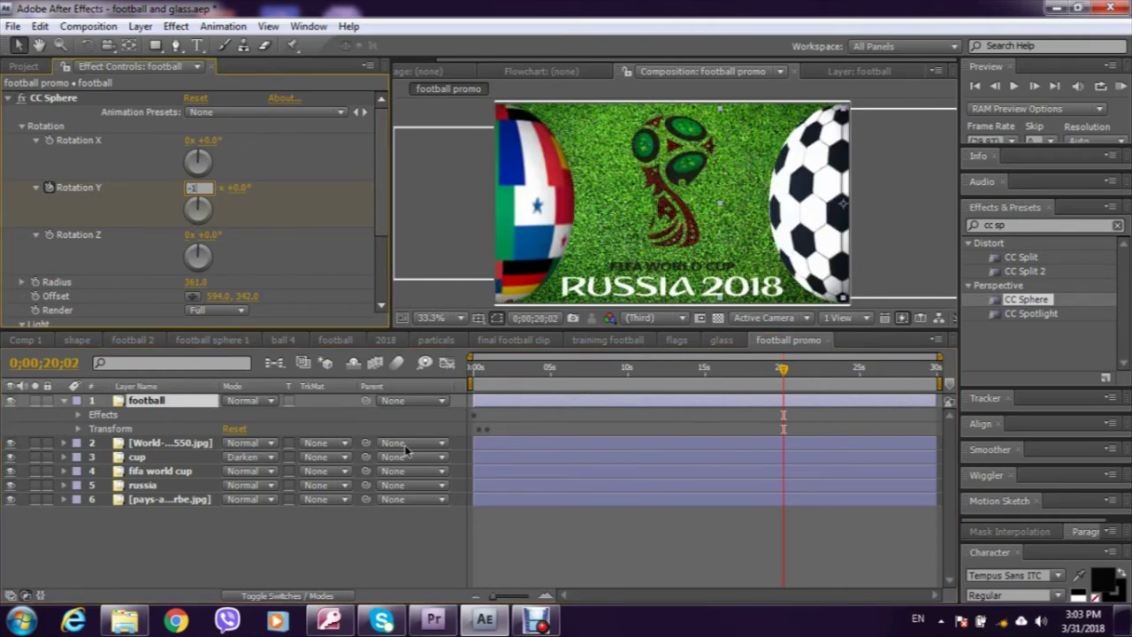
{"action": "key", "text": "Return"}
{"action": "left_click", "coordinate": [210, 190]}
{"action": "type", "text": "-130"}
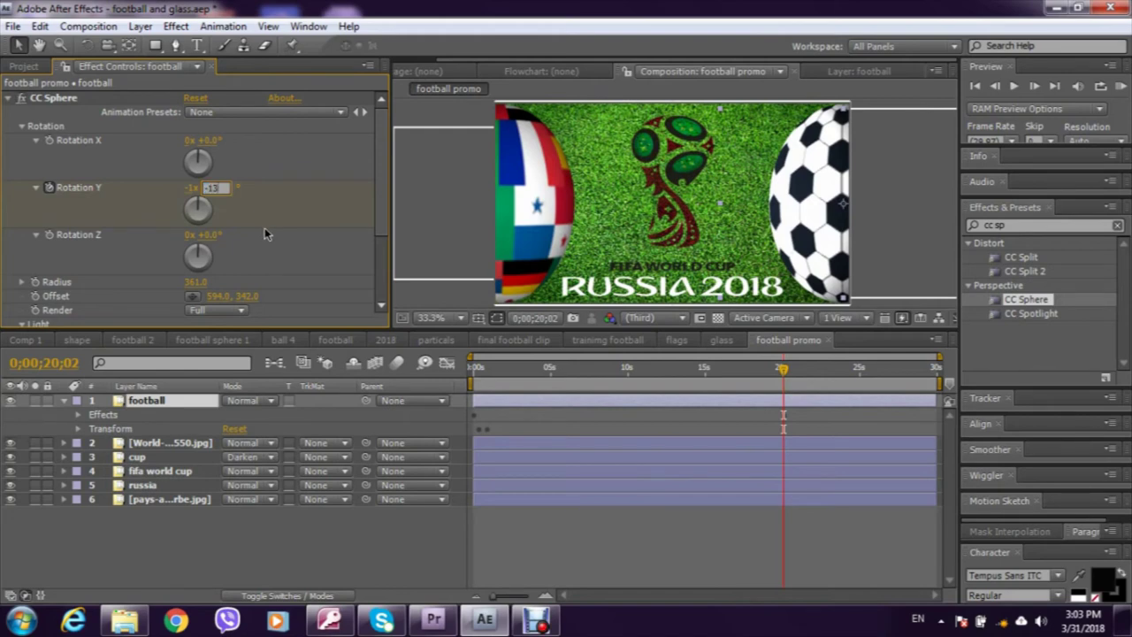
{"action": "key", "text": "Return"}
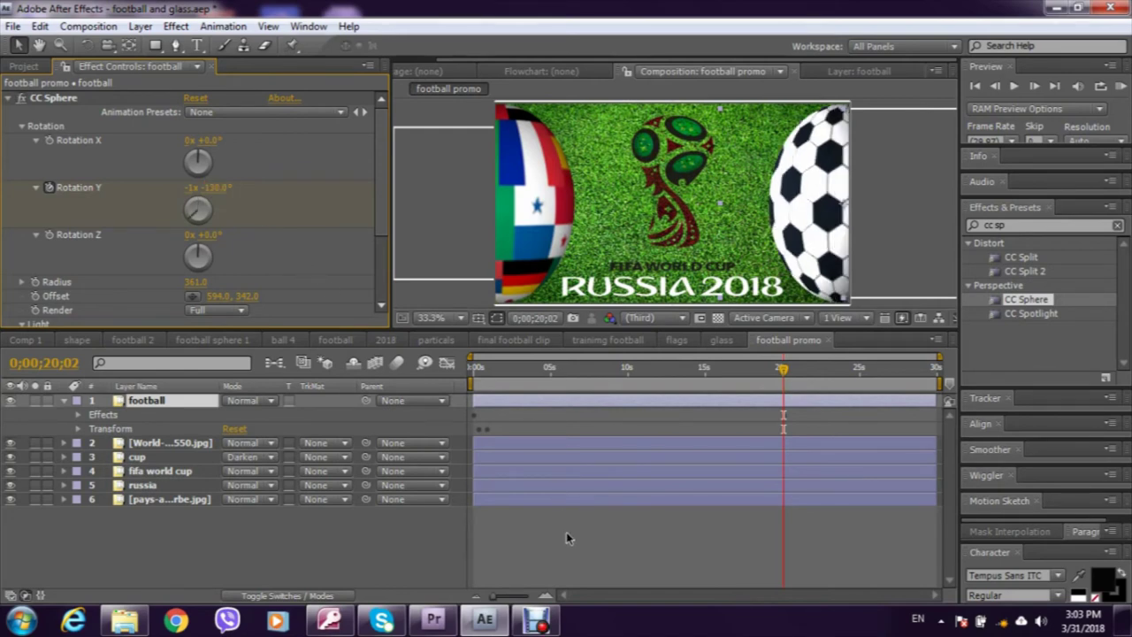
{"action": "left_click", "coordinate": [566, 532]}
{"action": "key", "text": "Home"}
Preview the football spinning as it rolls in from the right.
{"action": "key", "text": "space"}
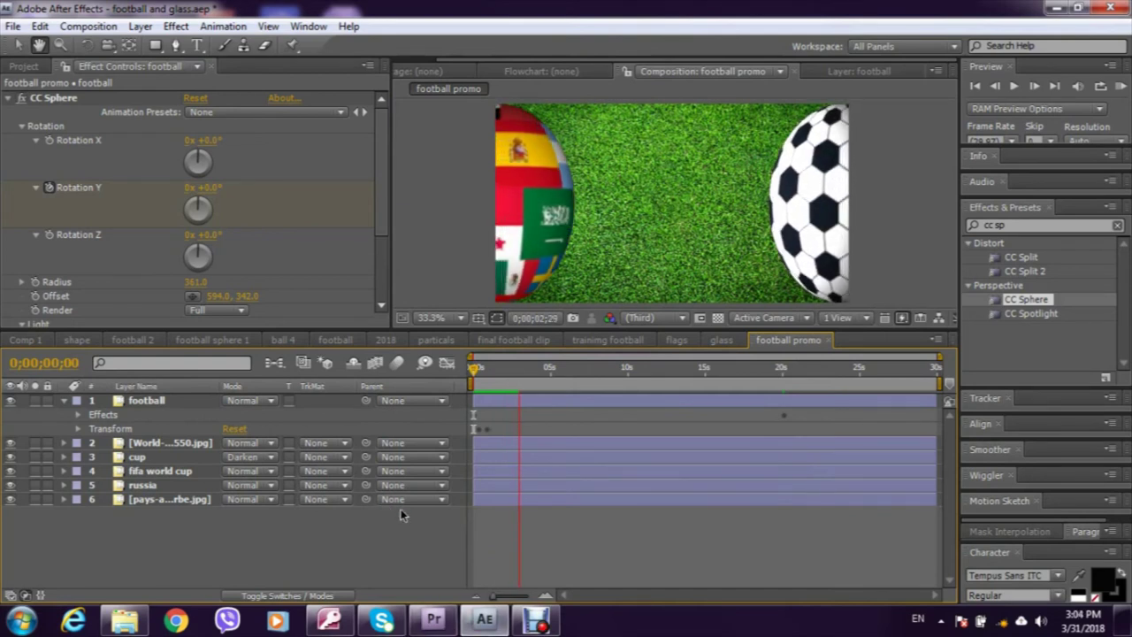
{"action": "key", "text": "space"}
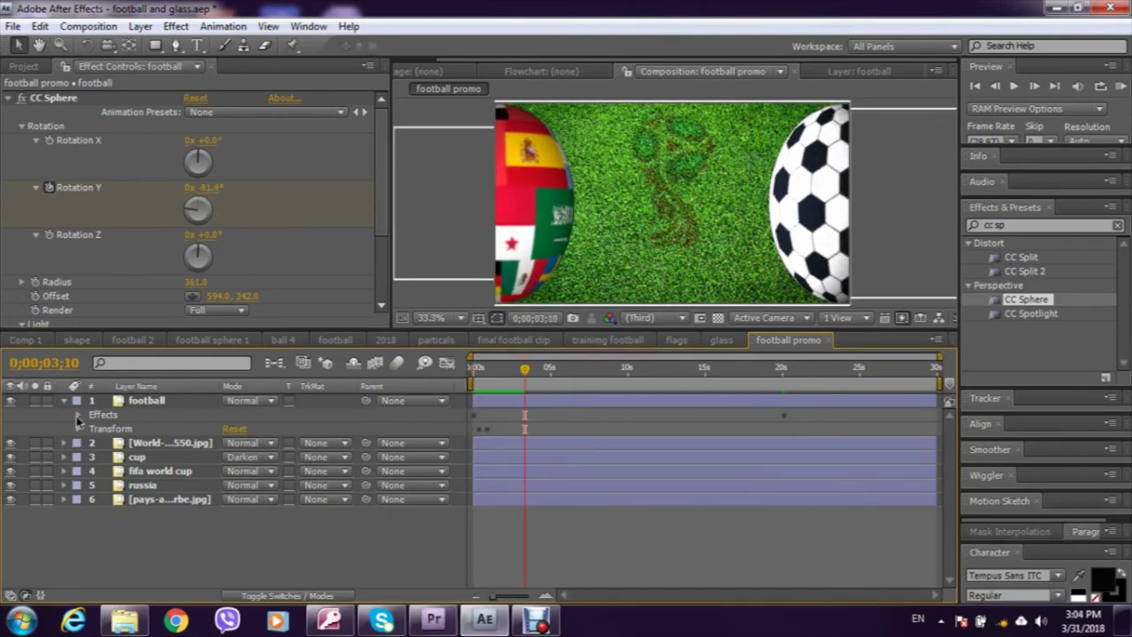
{"action": "left_click", "coordinate": [66, 401]}
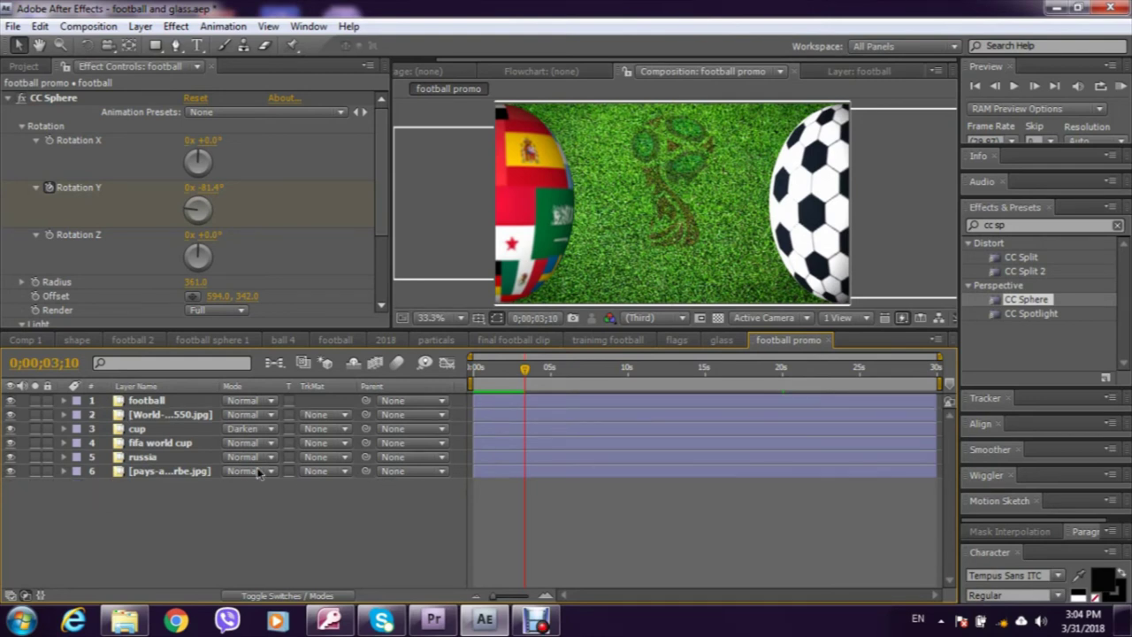
Shift the cup, fifa world cup and russia layers earlier in the timeline, back at frame 0.
{"action": "left_click_drag", "start_coordinate": [106, 436], "coordinate": [440, 458]}
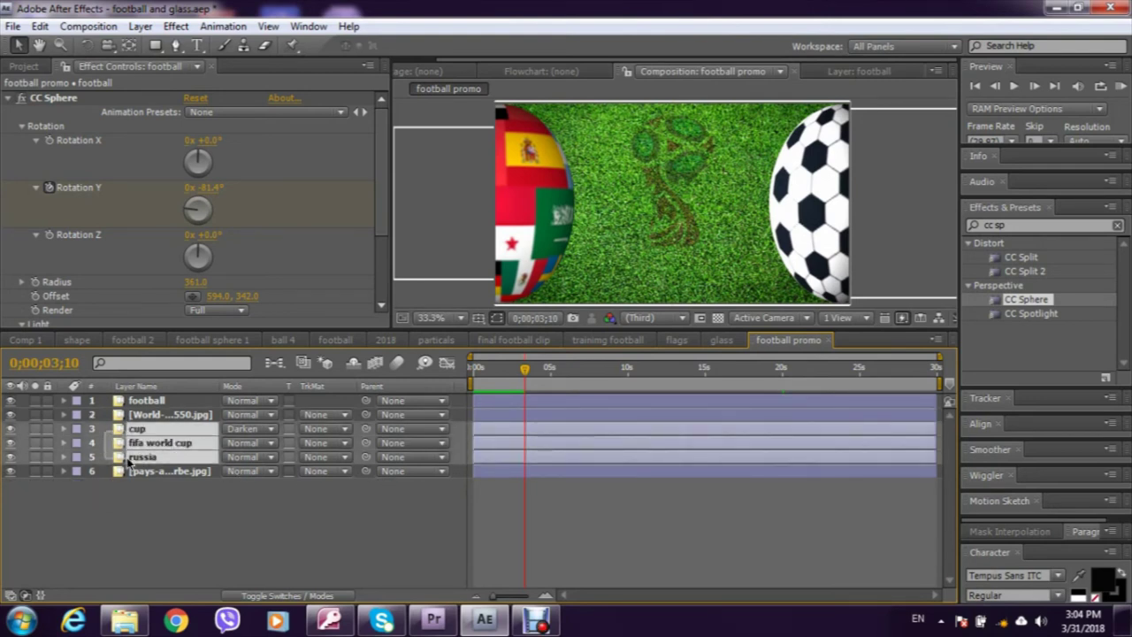
{"action": "left_click_drag", "start_coordinate": [517, 438], "coordinate": [481, 437]}
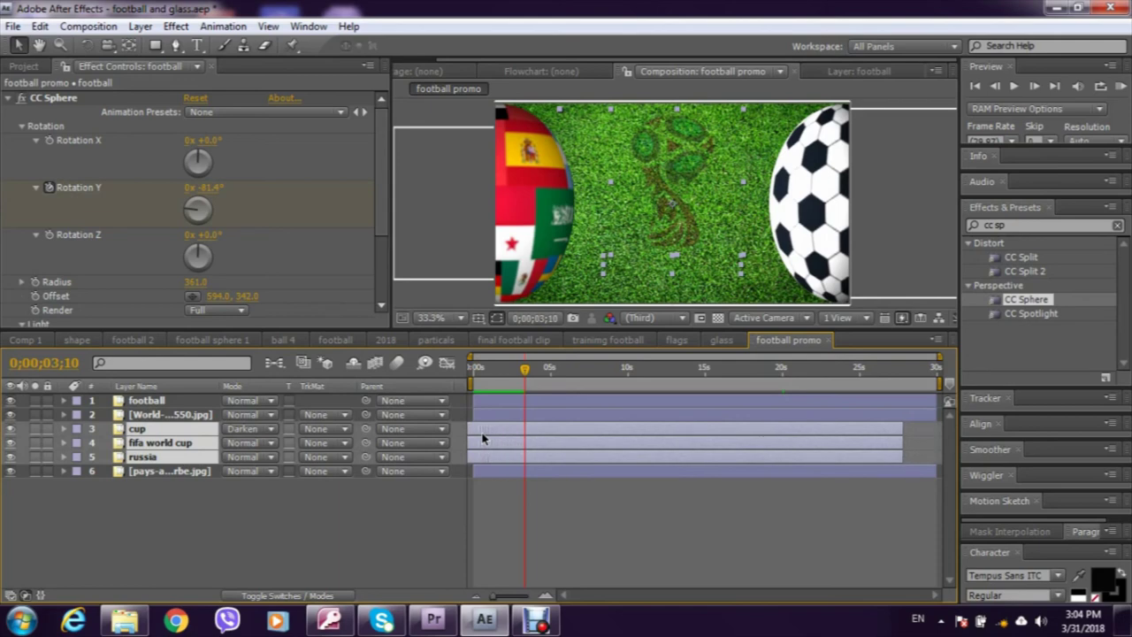
{"action": "left_click_drag", "start_coordinate": [484, 376], "coordinate": [471, 378]}
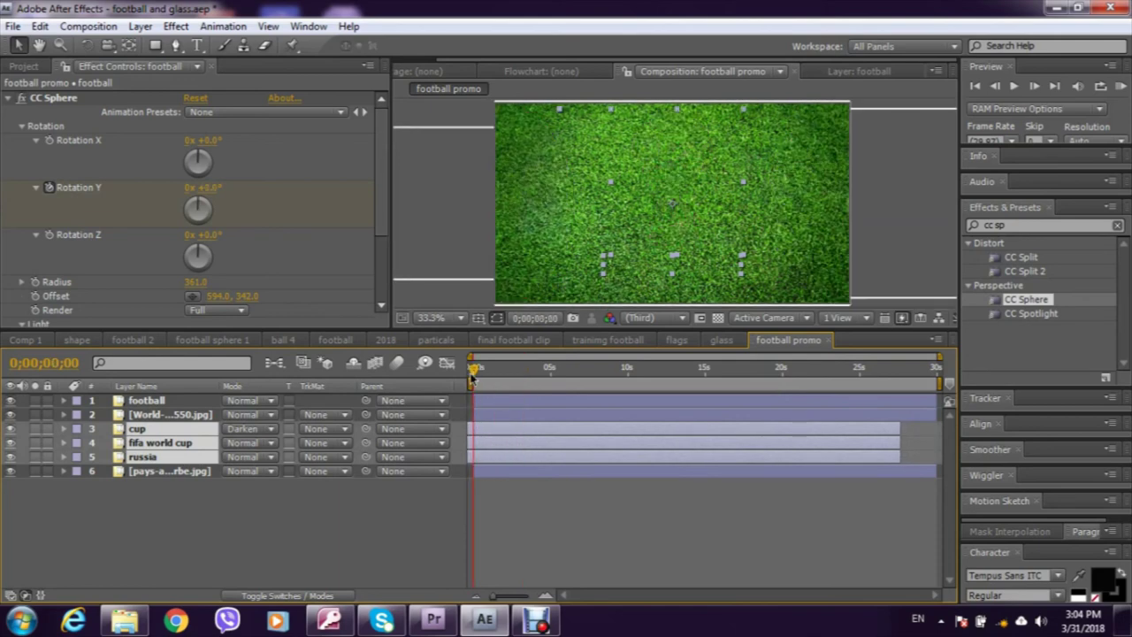
{"action": "key", "text": "space"}
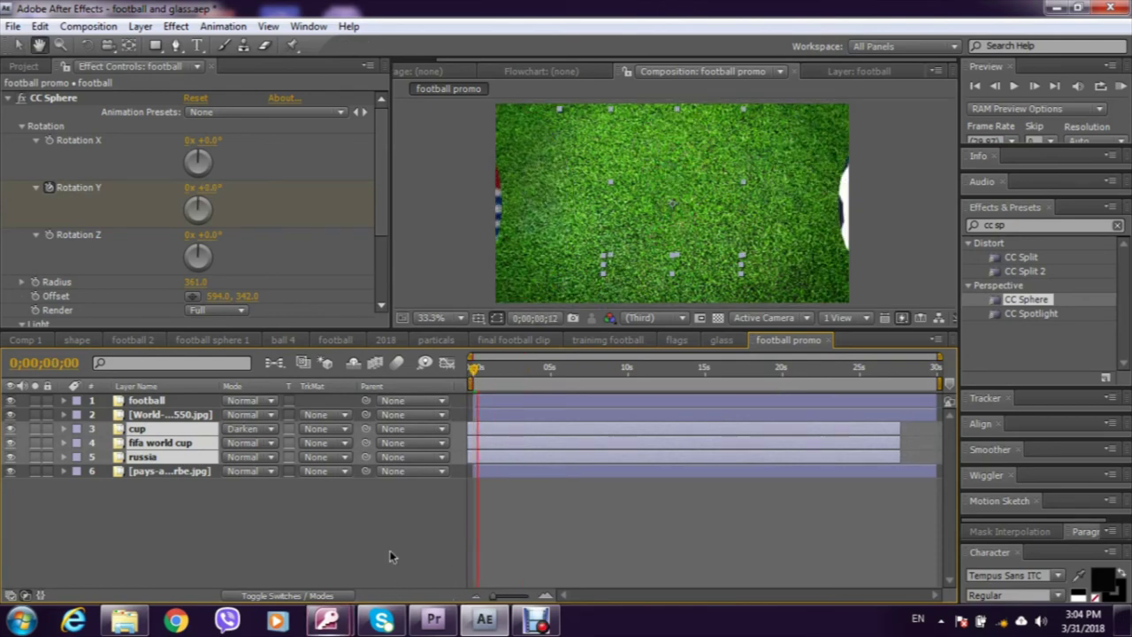
{"action": "left_click", "coordinate": [389, 550]}
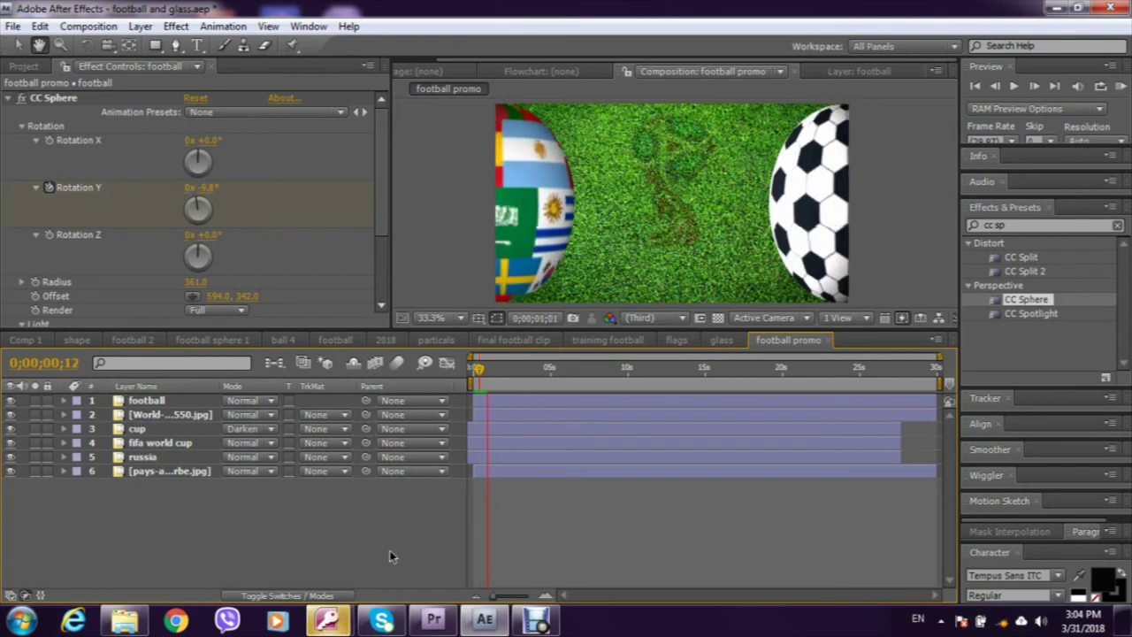